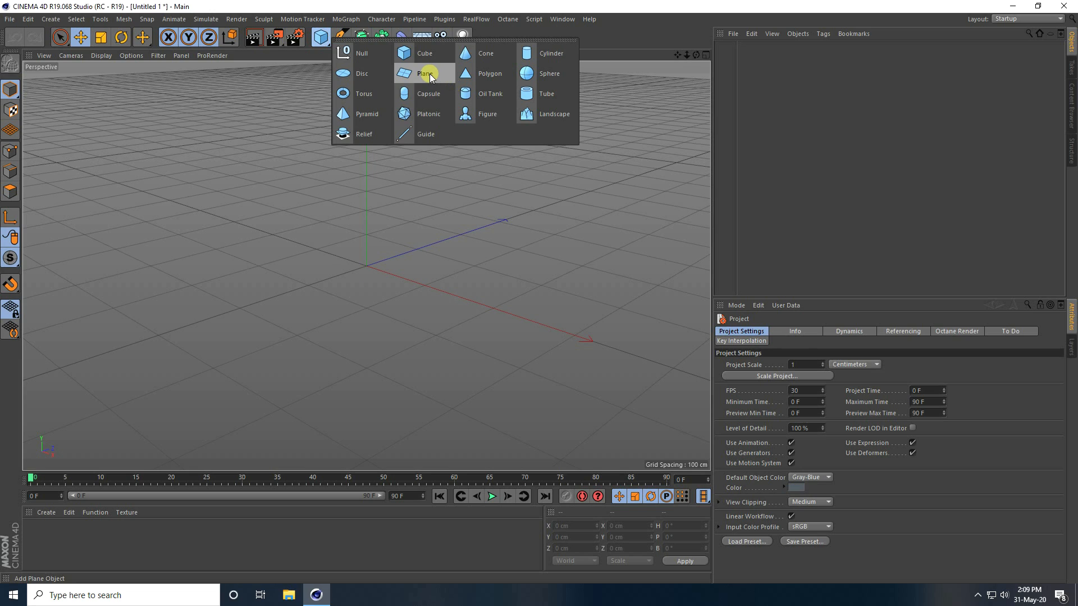
Step: Add a plane at the origin and set its width and height to 3000 cm
alt+drag(301, 316, 353, 301)
click(798, 355)
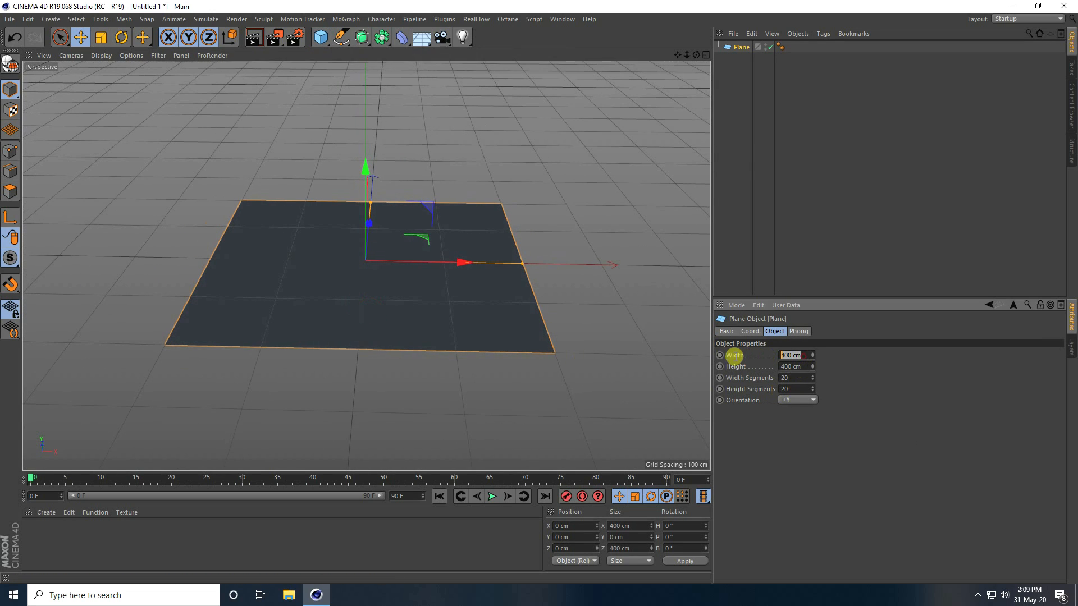
text(3000)
key(Tab)
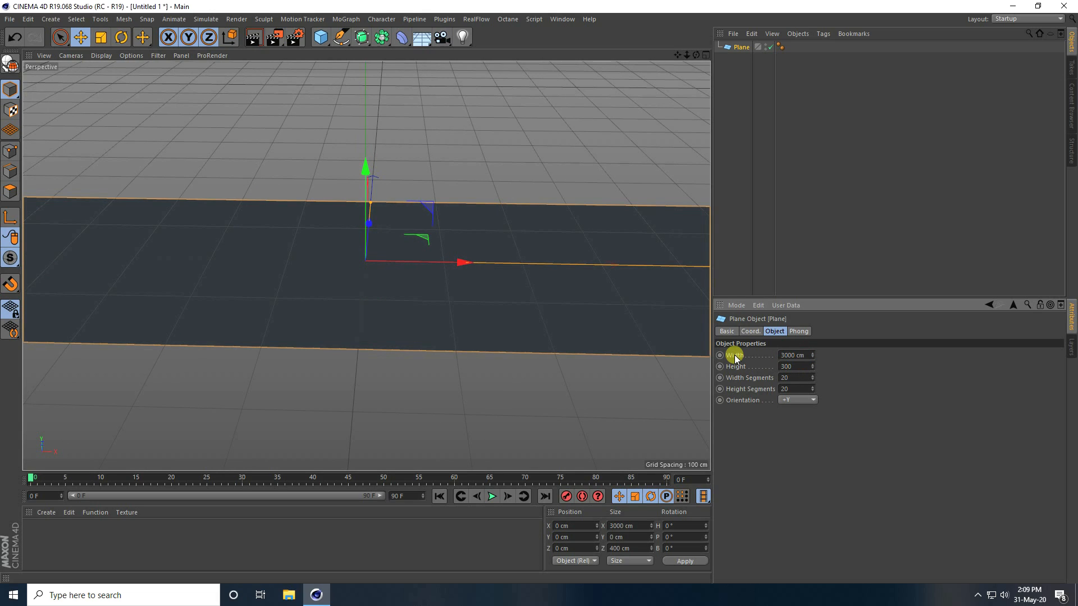
key(Return)
alt+drag(360, 281, 363, 257)
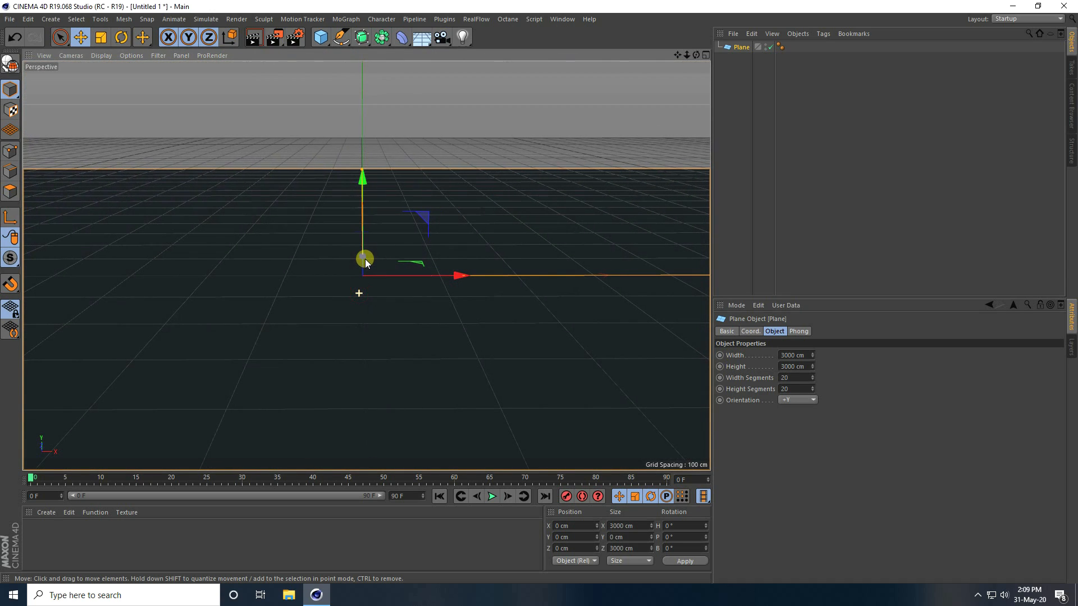
Step: Dock the Octane Live Viewer beside the perspective viewport and start the live render
click(503, 20)
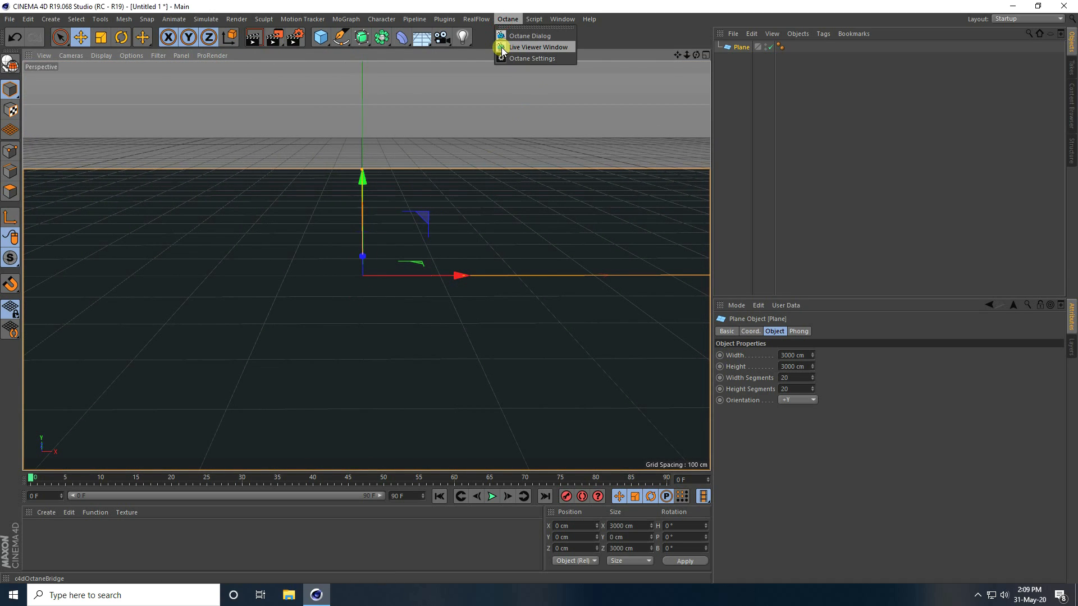
click(547, 48)
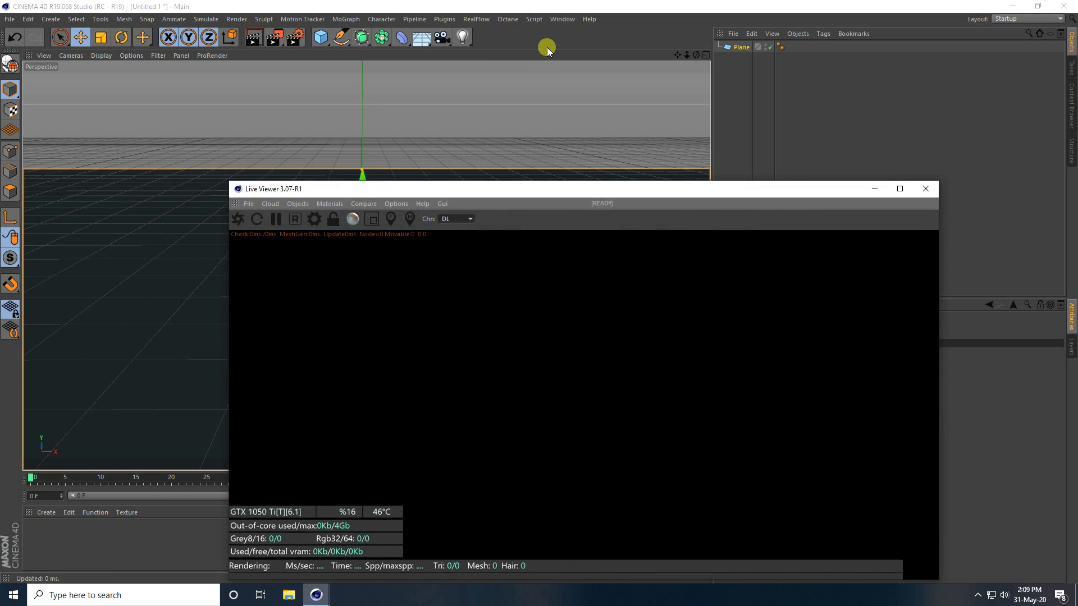
drag(236, 208, 48, 172)
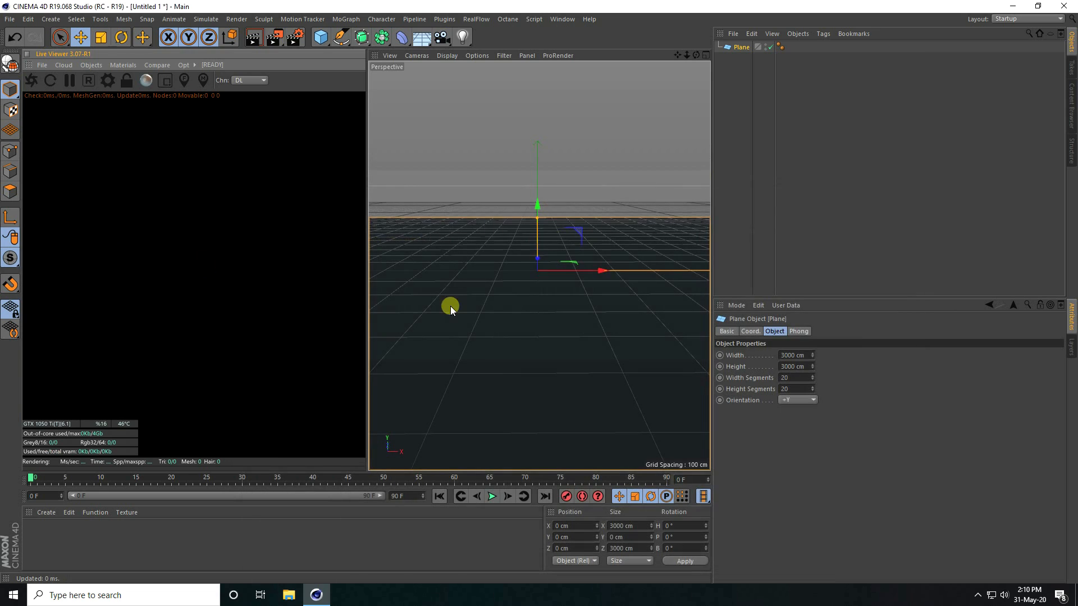
mouse_move(712, 226)
mouse_down()
mouse_move(806, 226)
mouse_move(778, 227)
mouse_up()
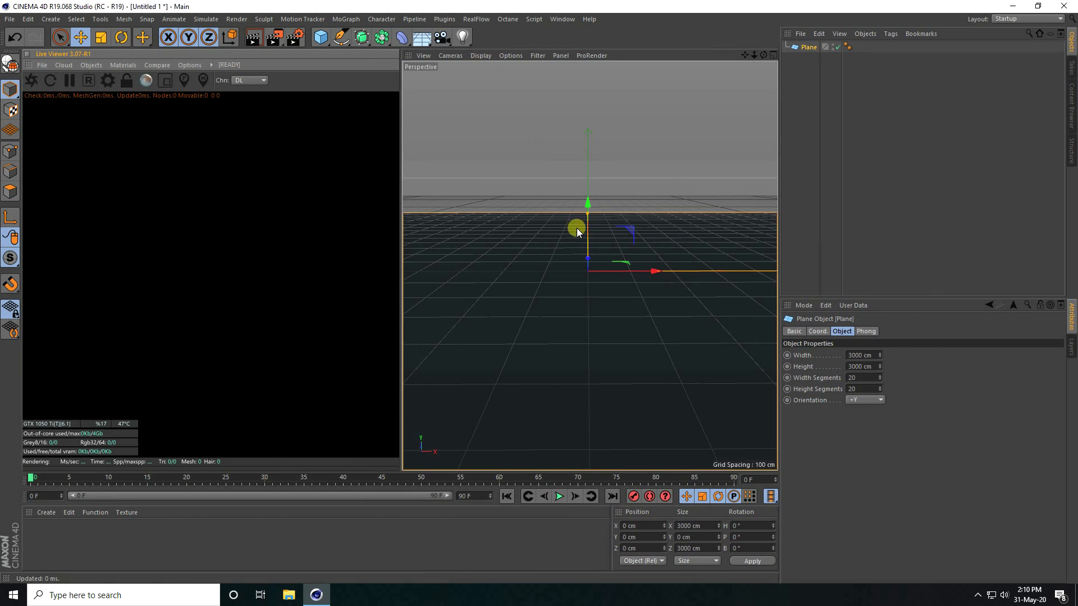
click(33, 80)
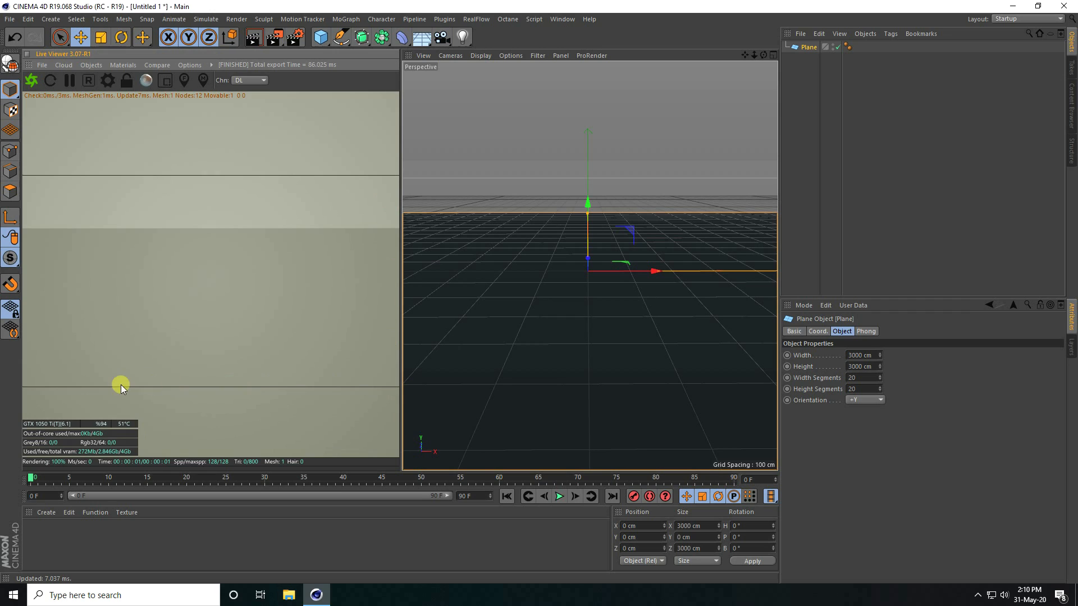
Step: Set the render output size to 1000 x 1000 pixels
click(292, 42)
double_click(262, 59)
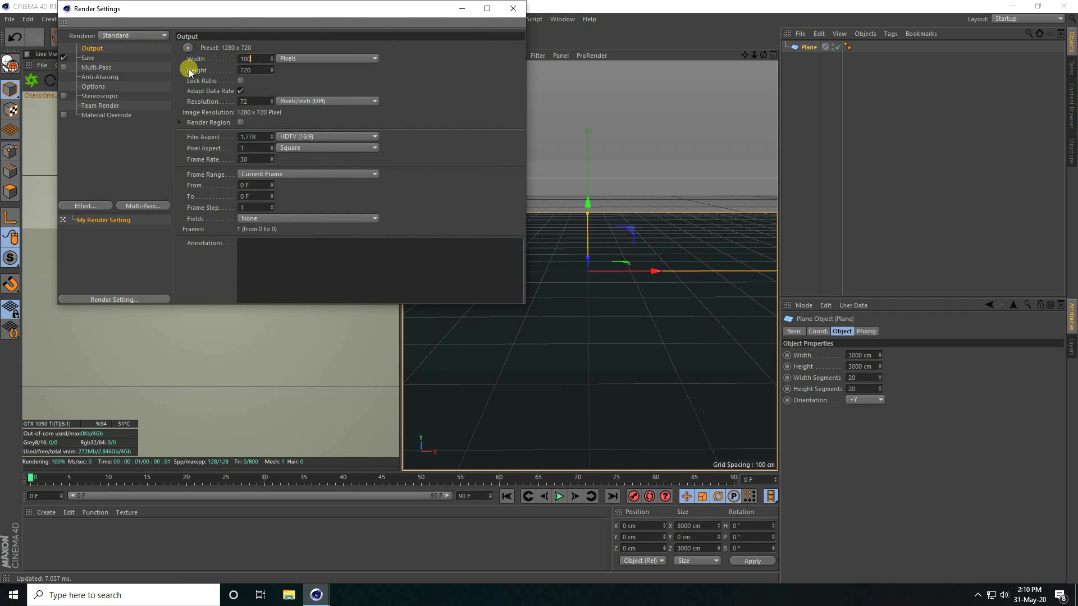
key(Return)
key(Tab)
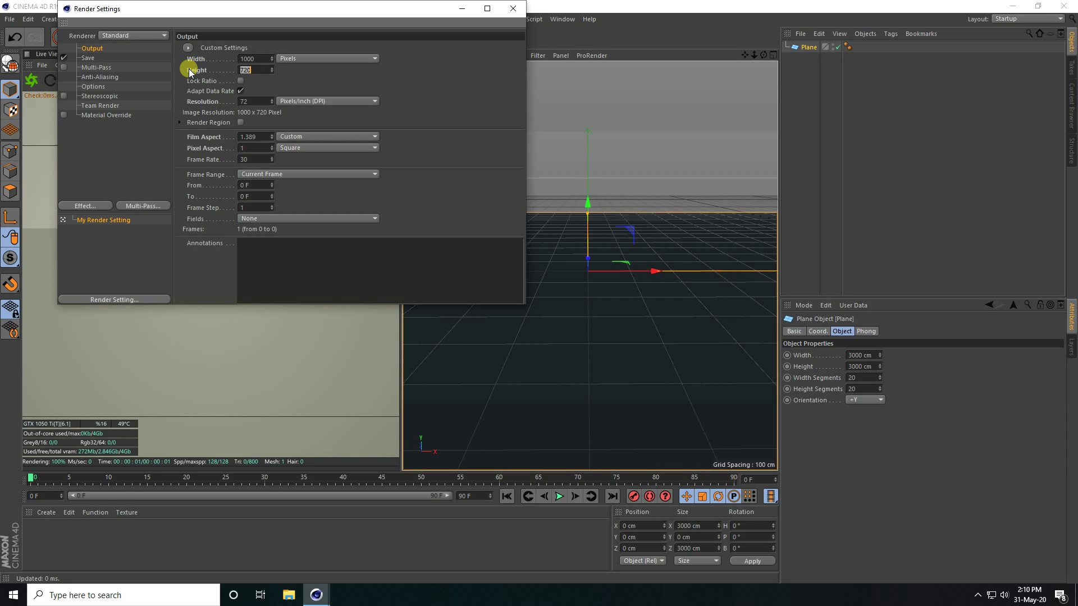
key(Return)
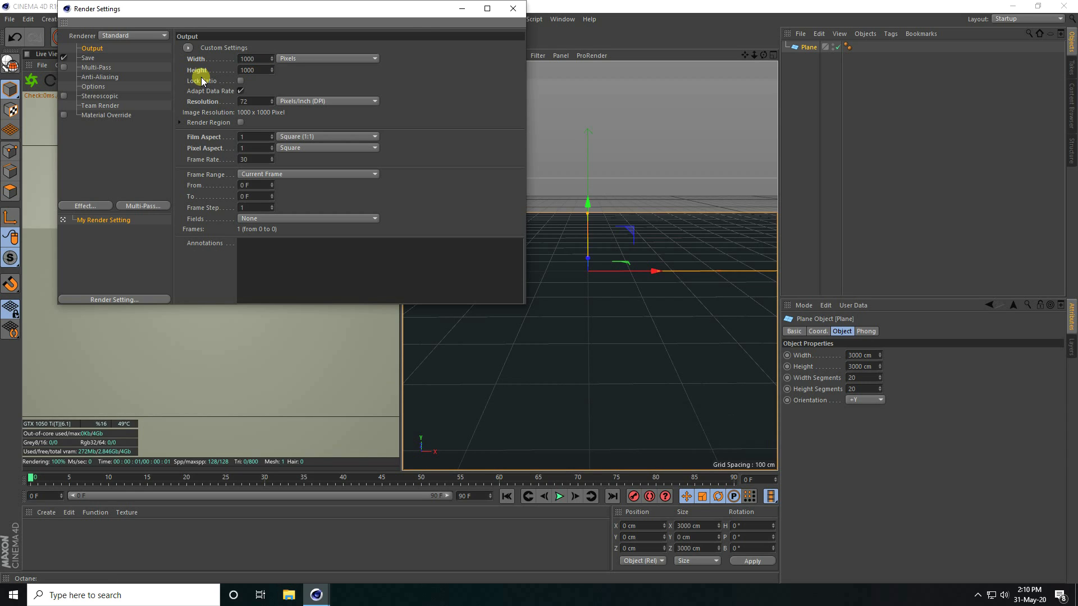
click(512, 9)
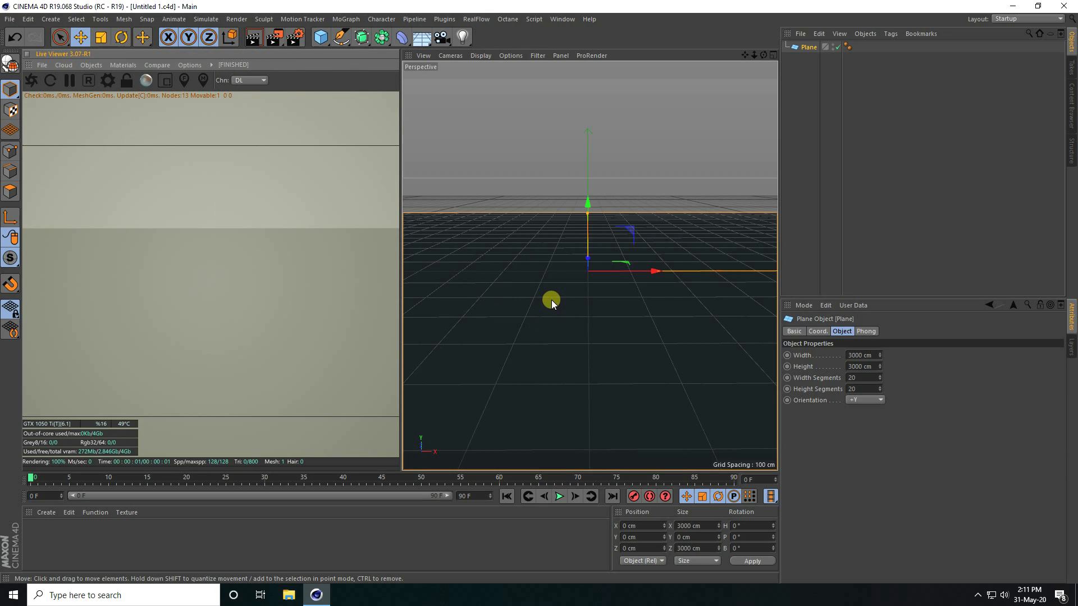
Step: Add an Octane VDB volume and load the file vdbcloud_107_TallVerticalCloud.vdb into it
click(91, 65)
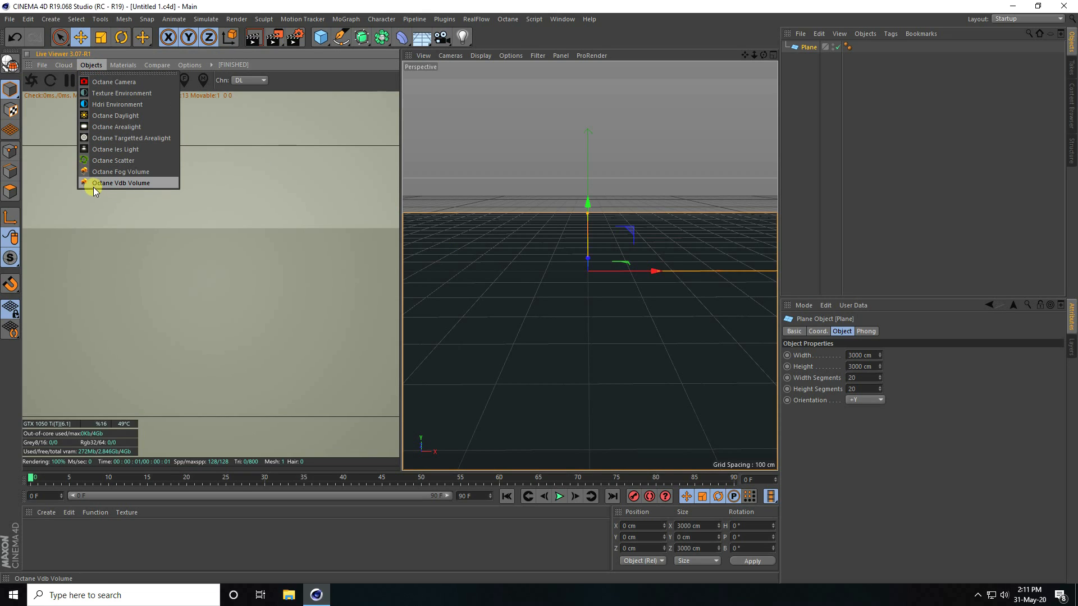
click(156, 184)
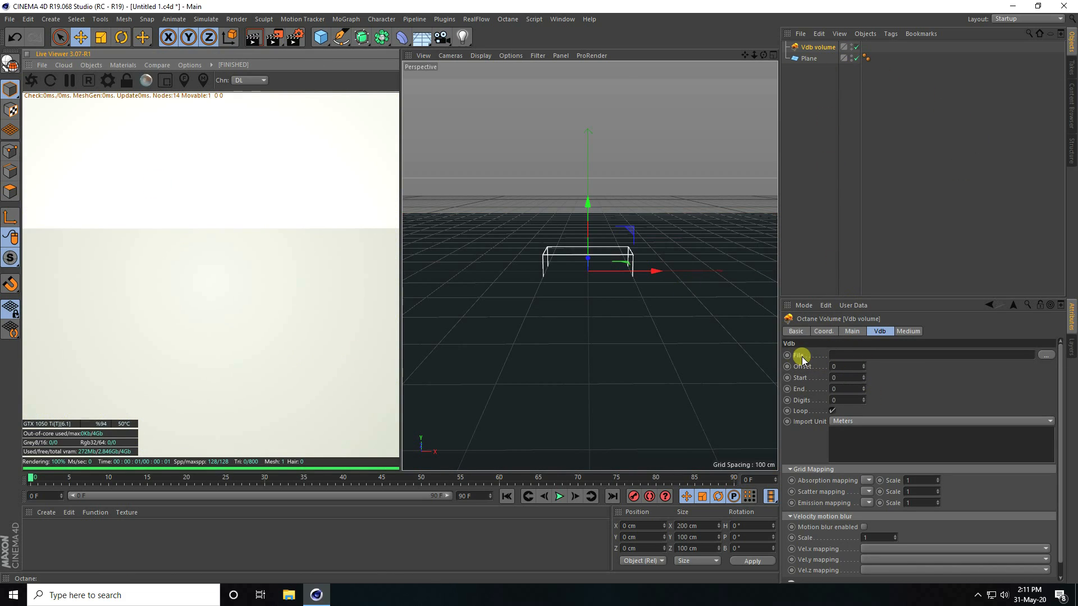
click(1045, 356)
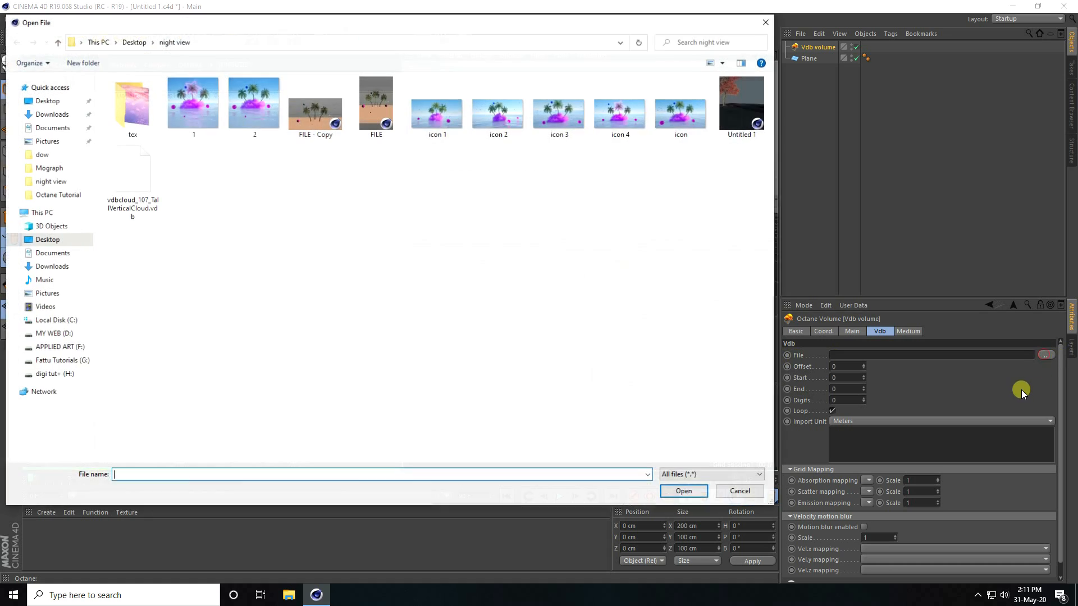
click(136, 183)
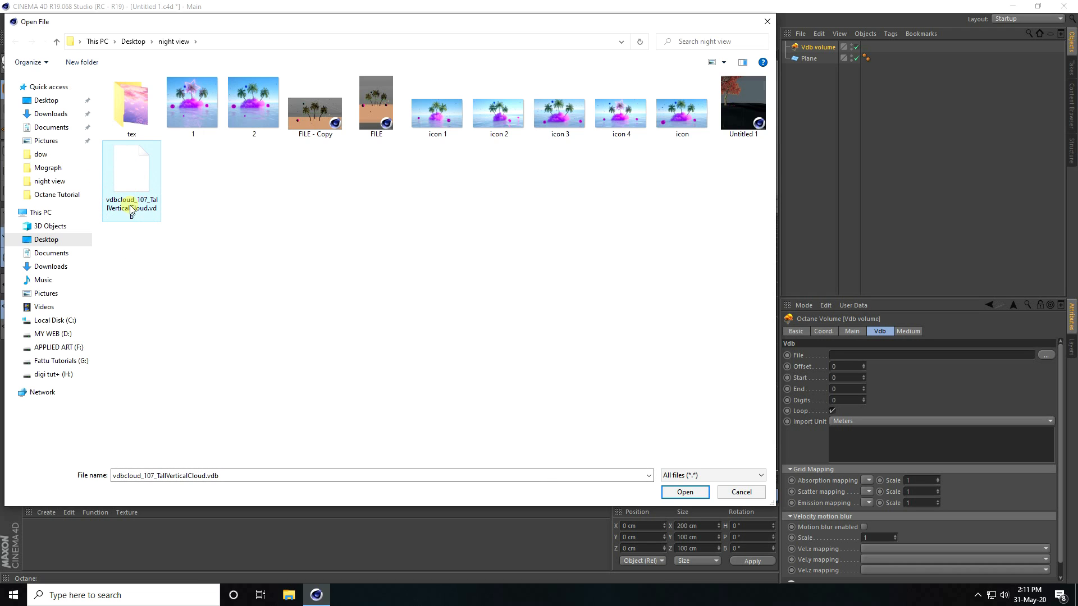
click(688, 494)
Step: Raise the VDB volume to about 194 cm in Y and set its import unit to Hectometers
drag(591, 207, 597, 116)
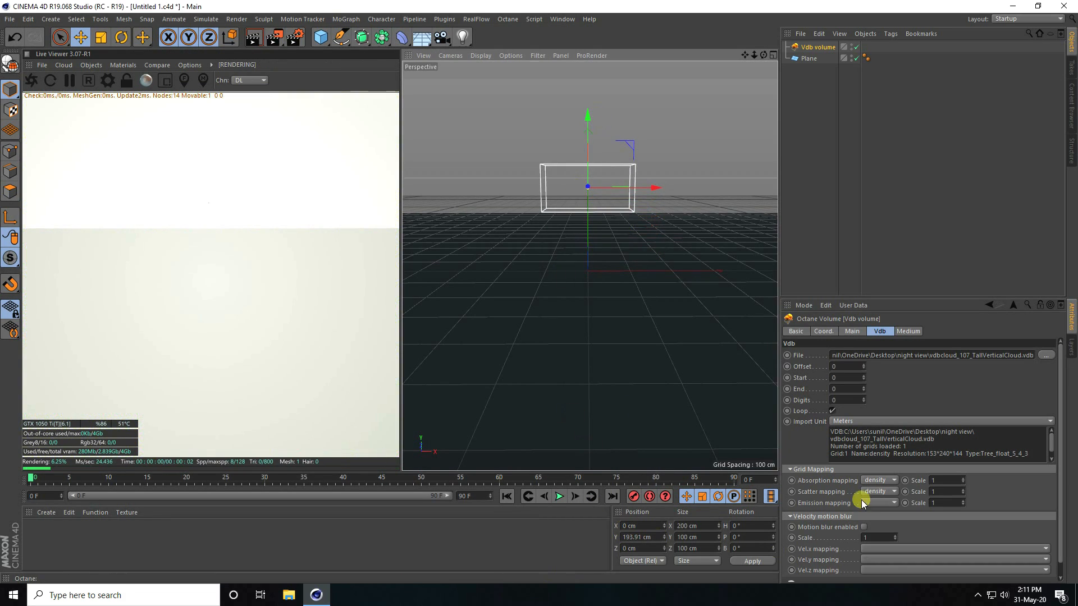
click(843, 422)
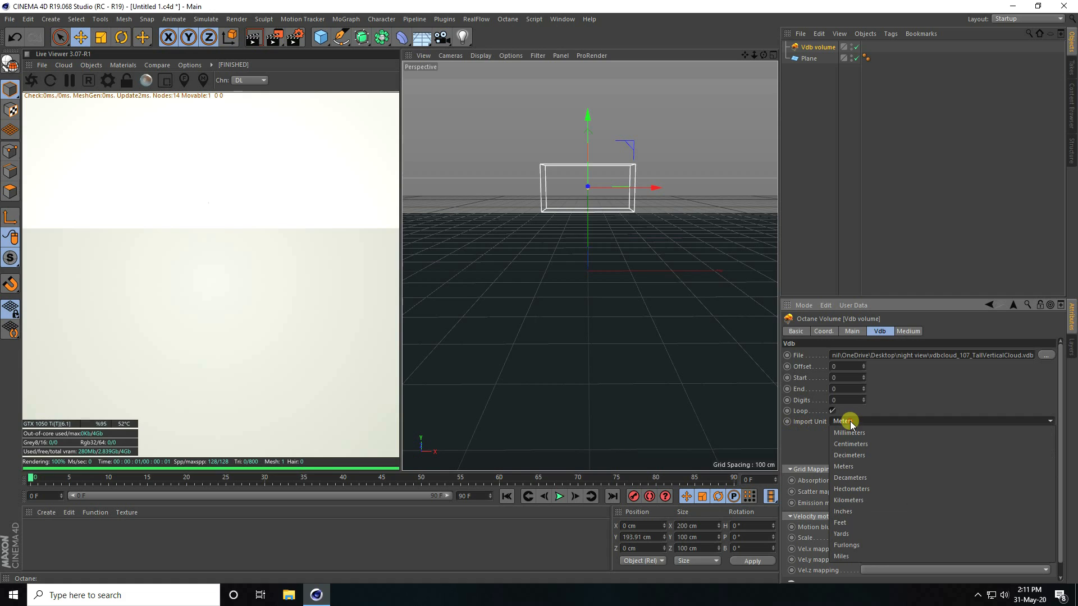
click(879, 489)
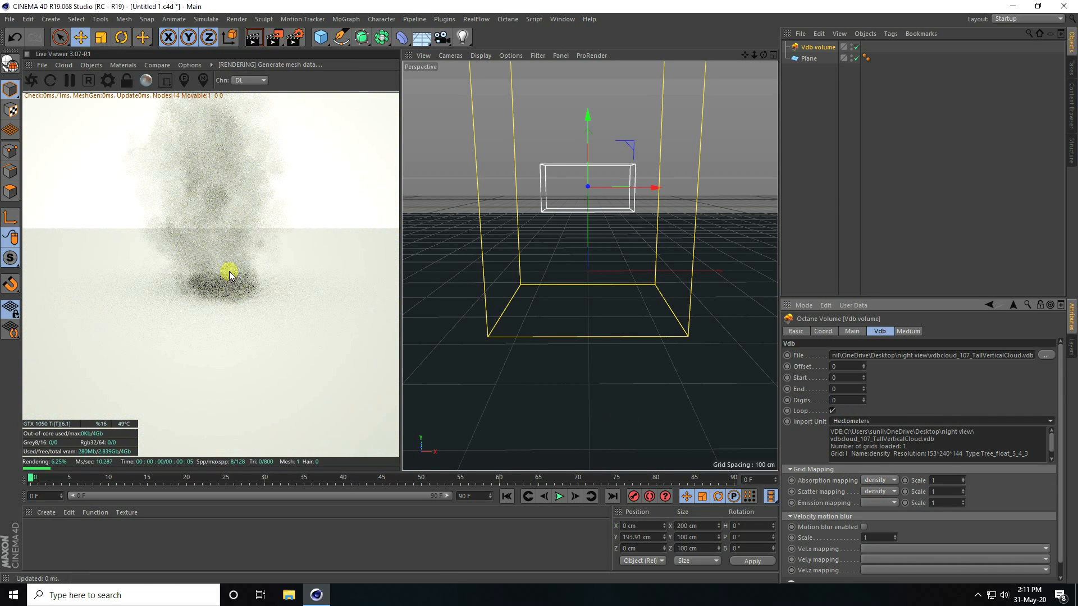
scroll(257, 288, down, 1)
middle_drag(256, 288, 253, 299)
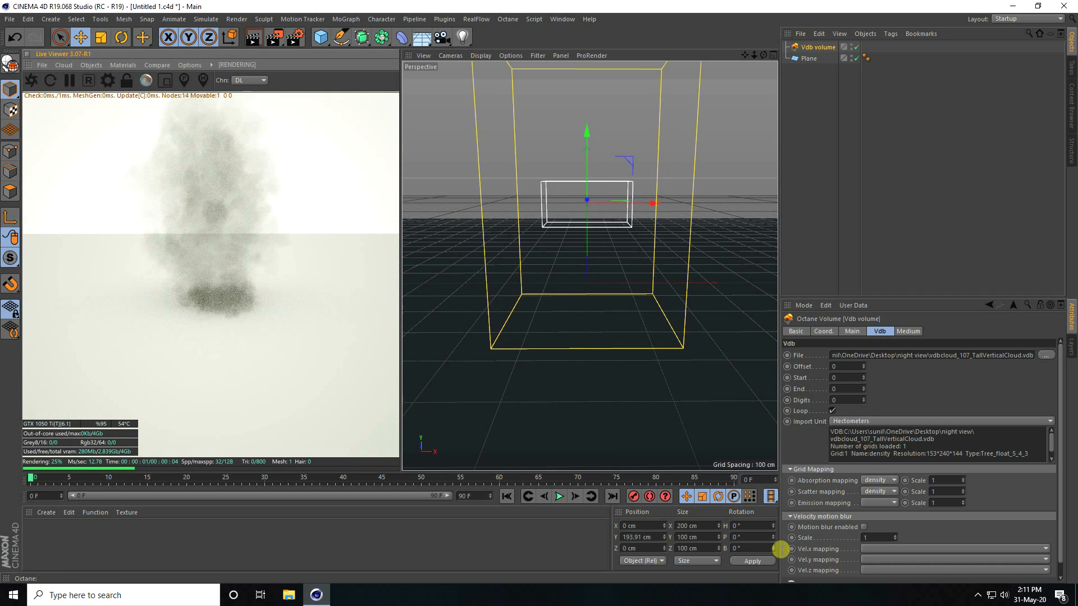
Step: Lay the cloud volume on its side, trying a bank rotation of -90° before setting it to 90°
click(746, 548)
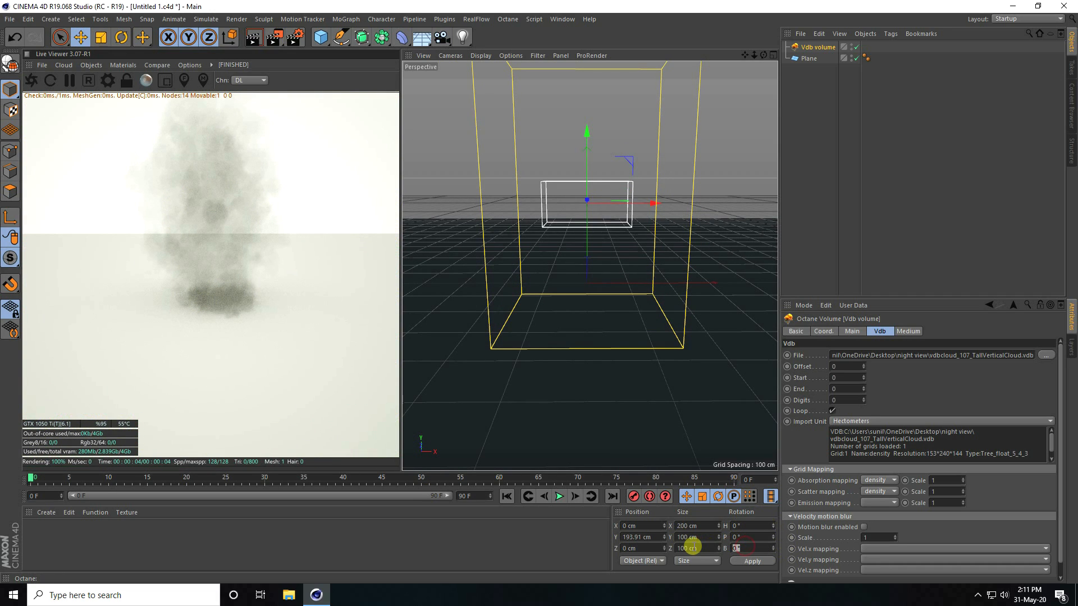
text(-90)
key(Return)
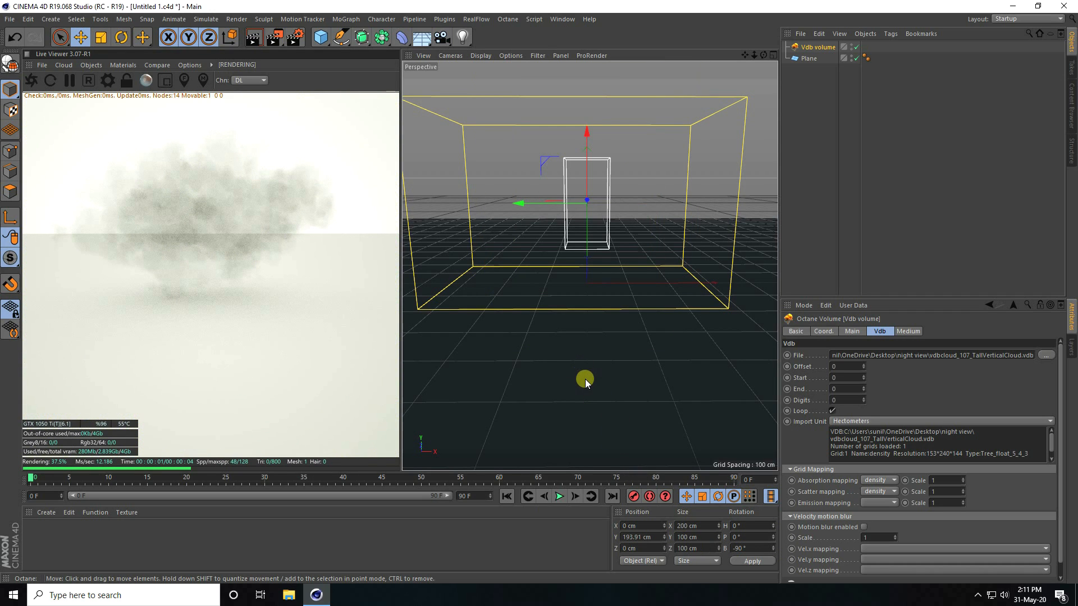
click(751, 549)
text(90)
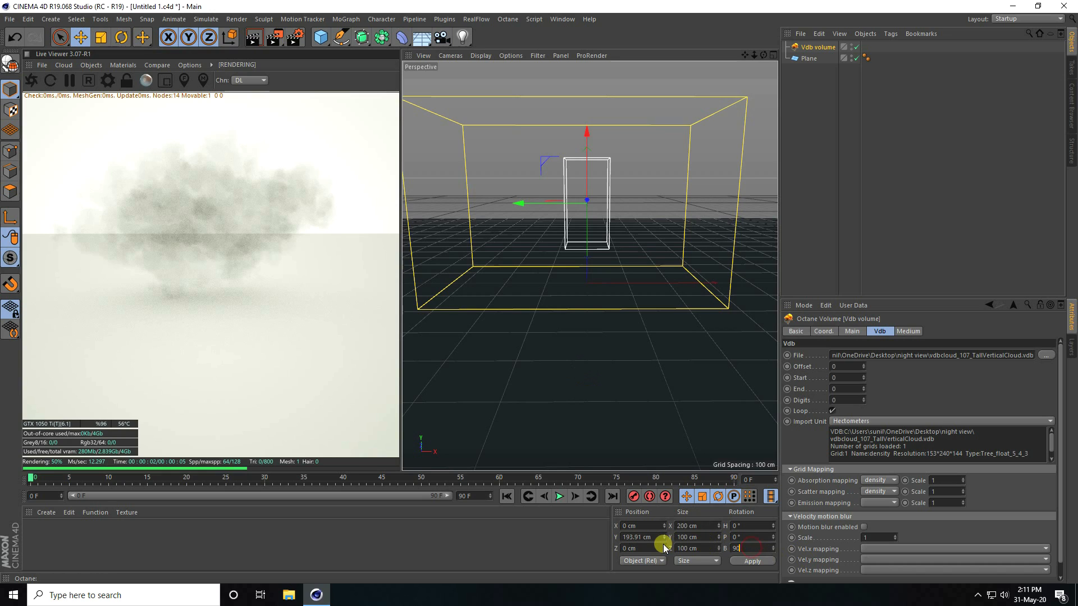
key(Return)
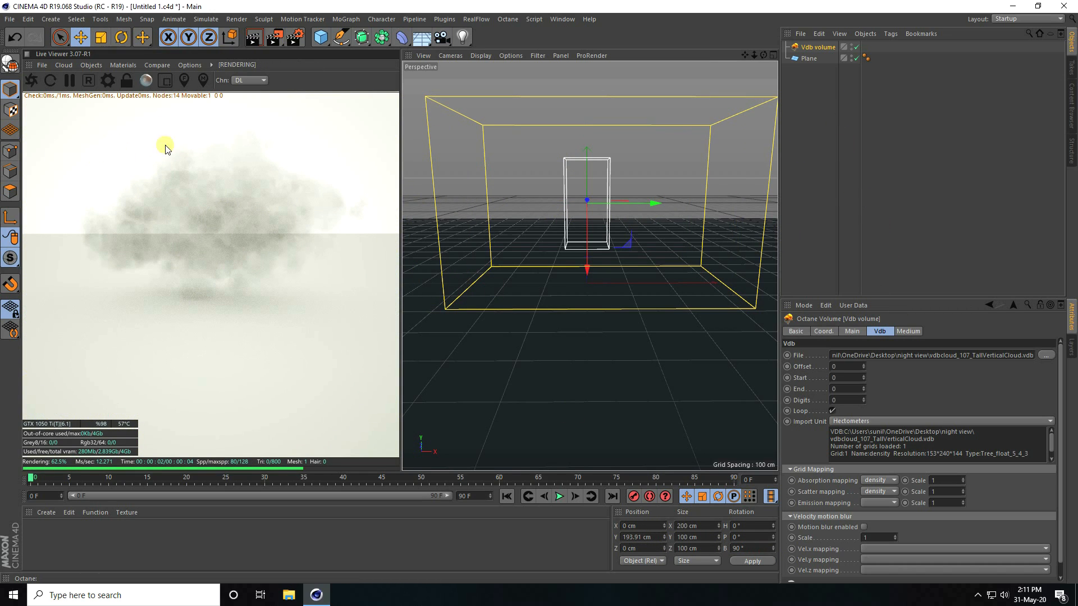
Step: Try a volume step length of 1 in the cloud's volume medium, and set it to 0.8
click(908, 331)
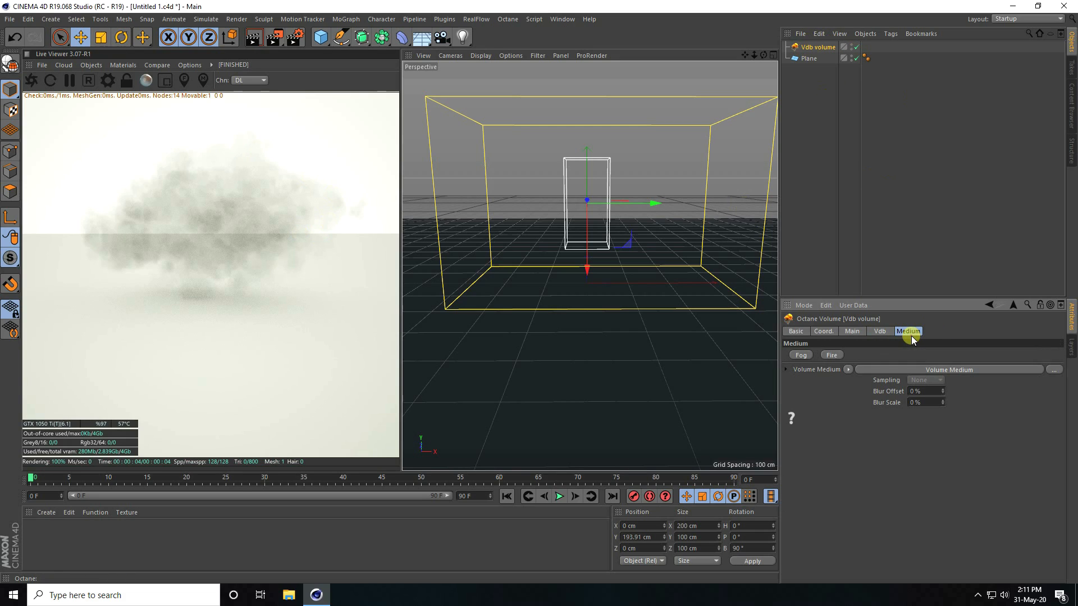
click(856, 391)
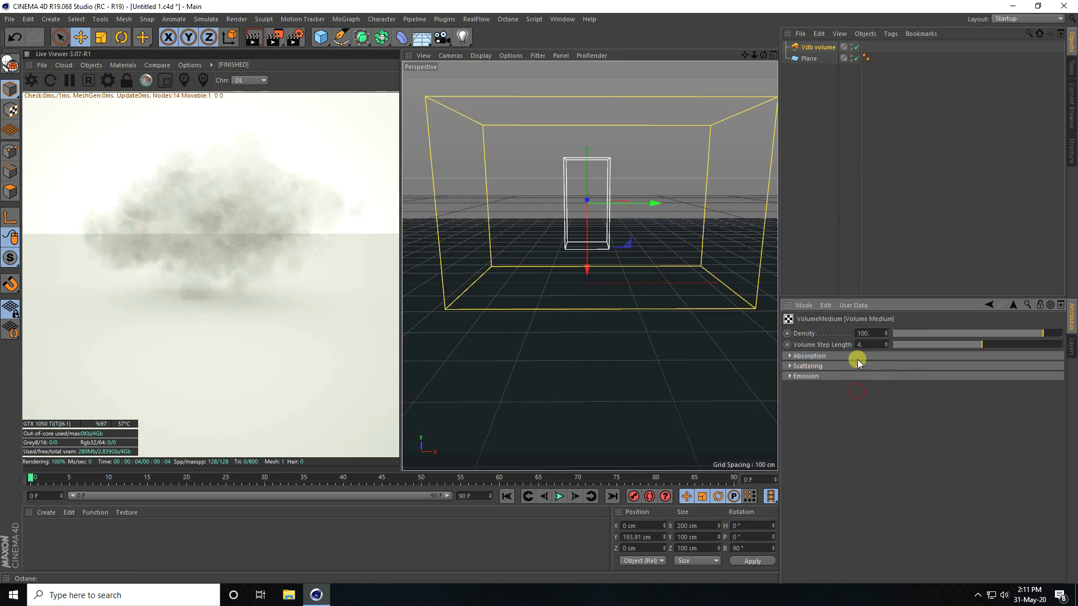
click(860, 345)
text(1)
key(Return)
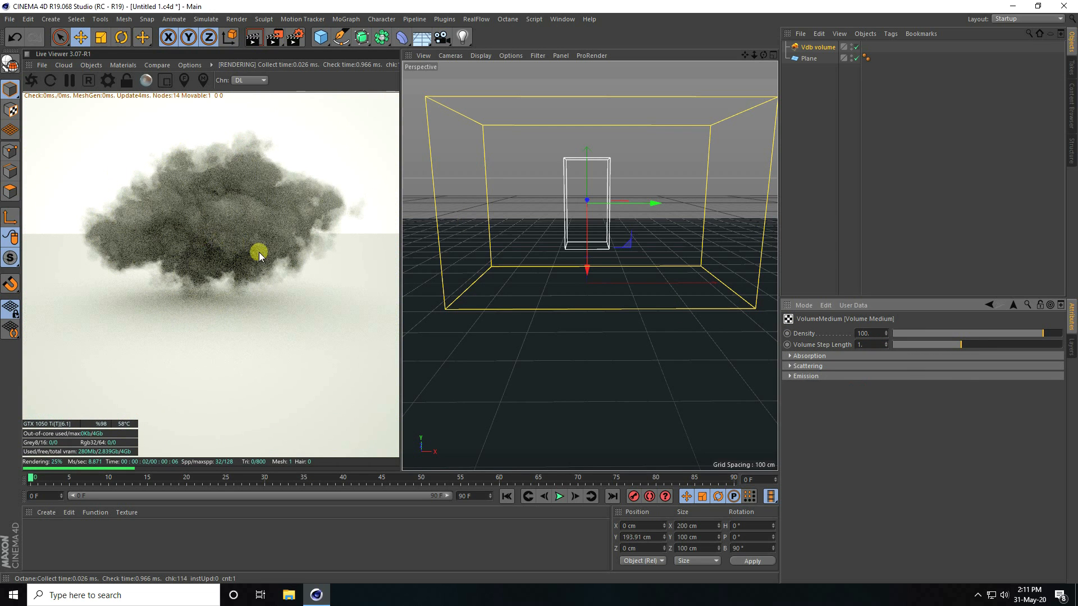
click(868, 342)
text(0.8)
key(Return)
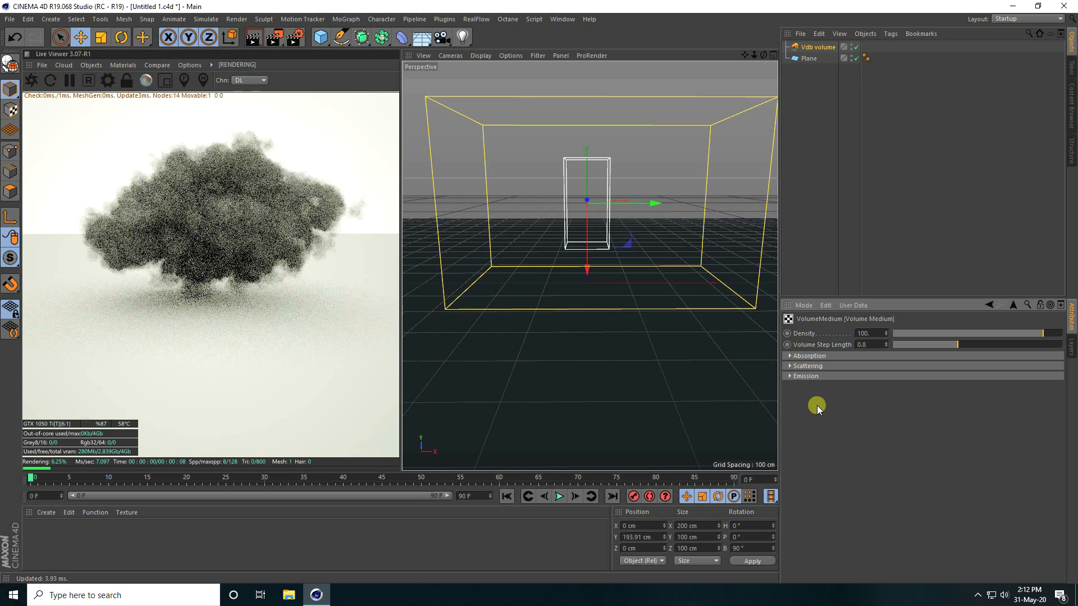
Step: Set the volume medium's absorption RGB spectrum color to light pink, with R 1, G about 0.604 and B 1
click(791, 356)
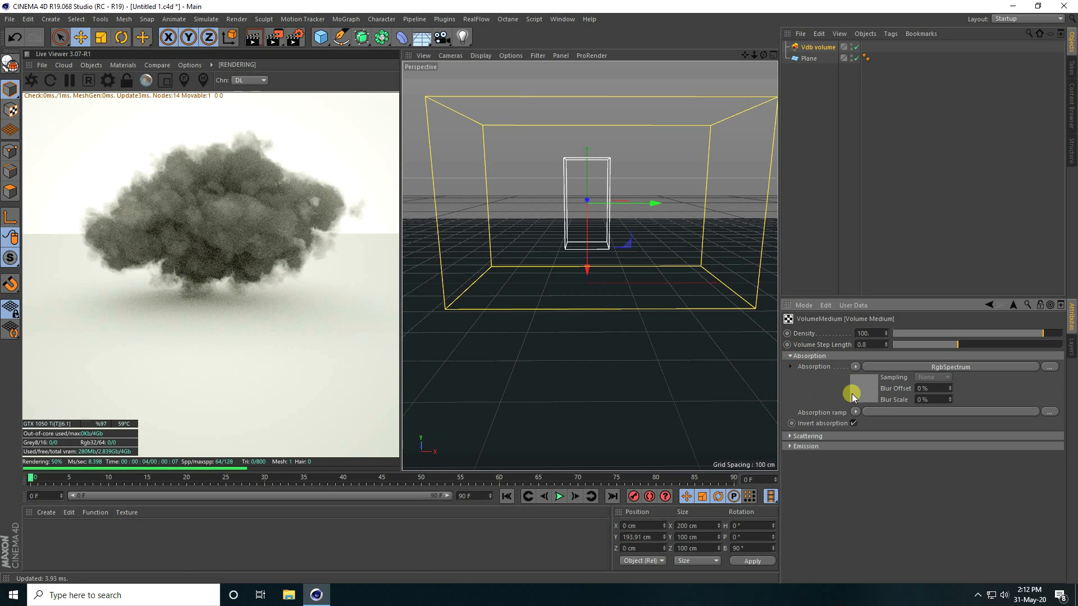
click(863, 391)
click(816, 363)
click(817, 363)
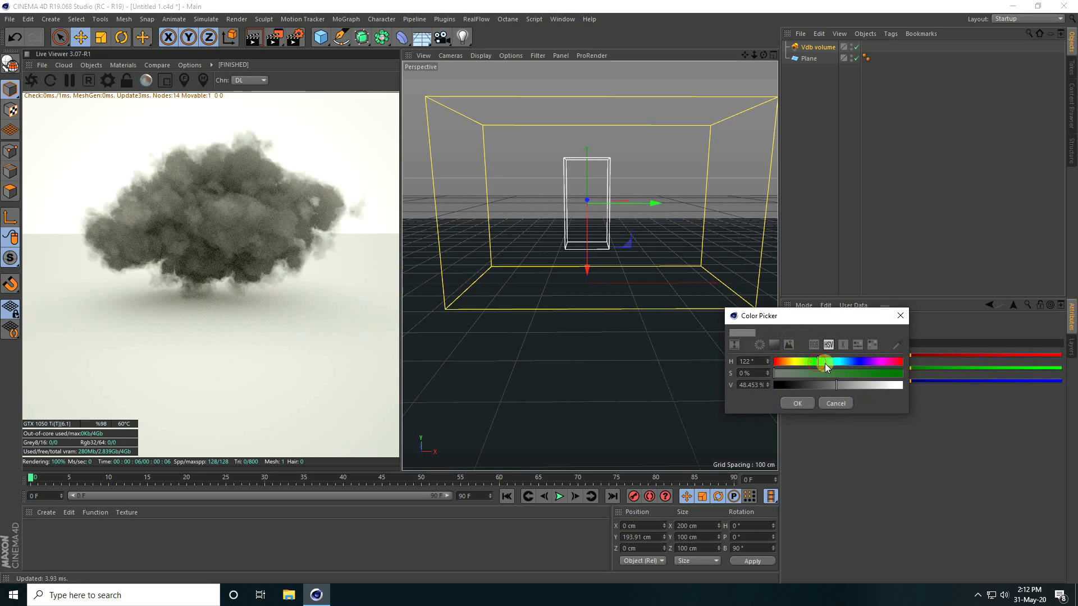
drag(824, 362, 881, 364)
drag(815, 382, 938, 386)
drag(785, 376, 800, 375)
click(767, 363)
click(788, 400)
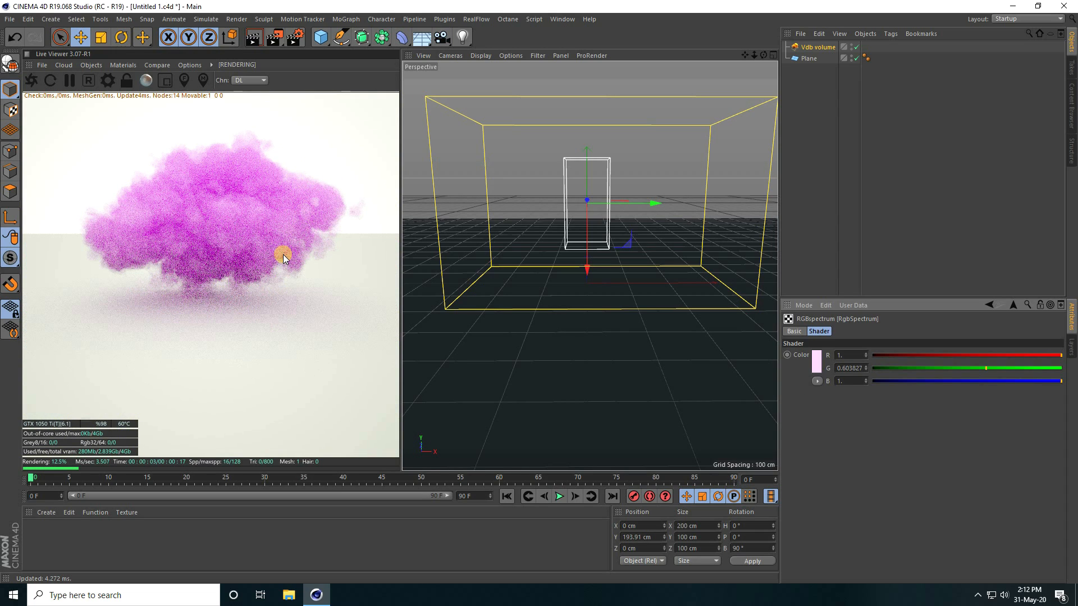
Step: Lower the VDB volume toward the plane to a Y position of about 58 cm
click(813, 49)
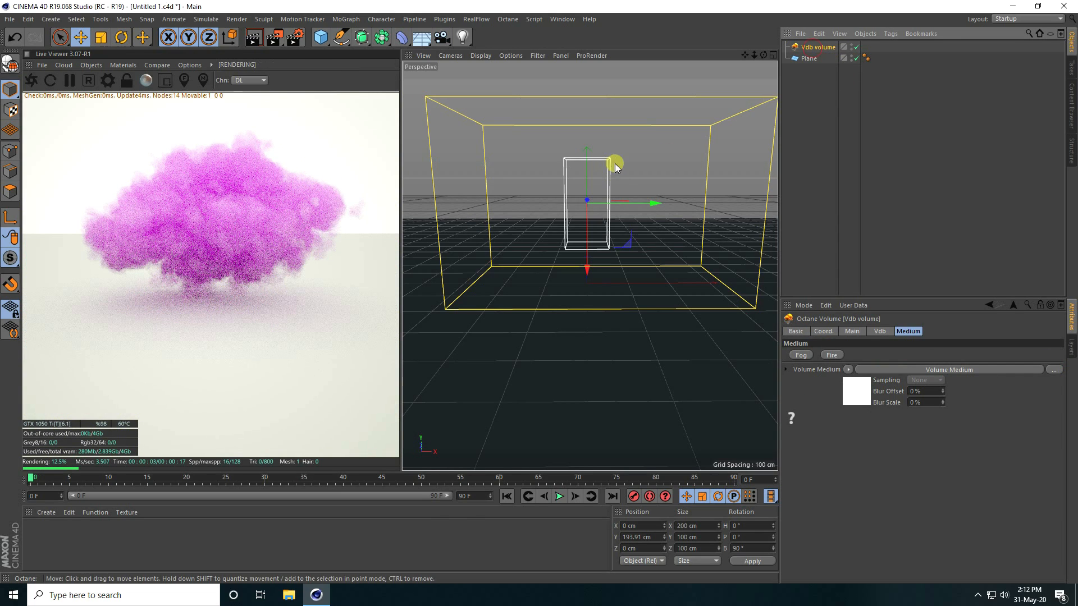
drag(589, 271, 588, 327)
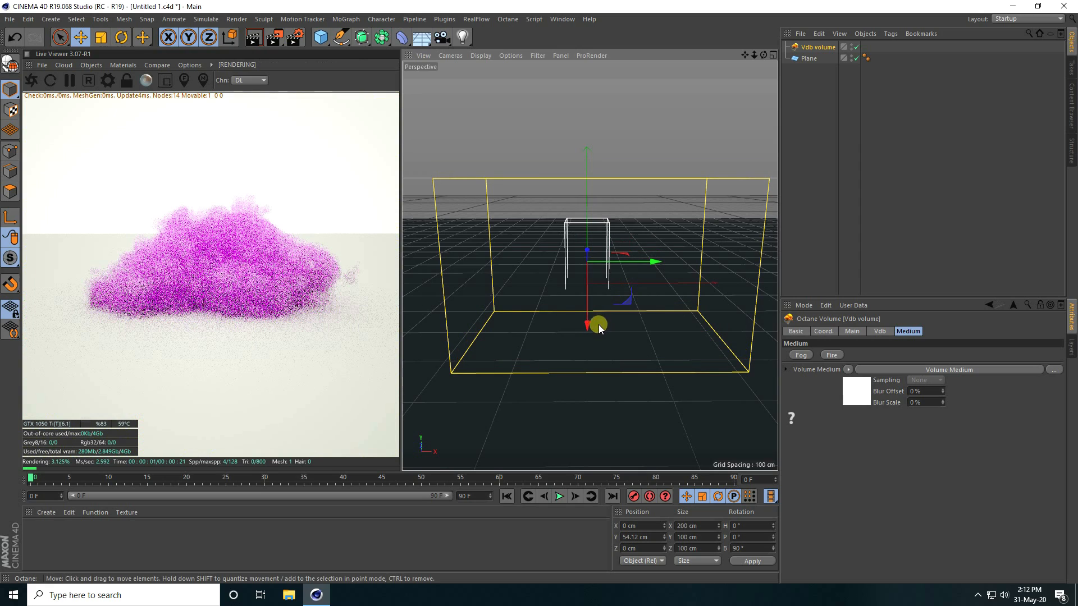
drag(588, 327, 583, 323)
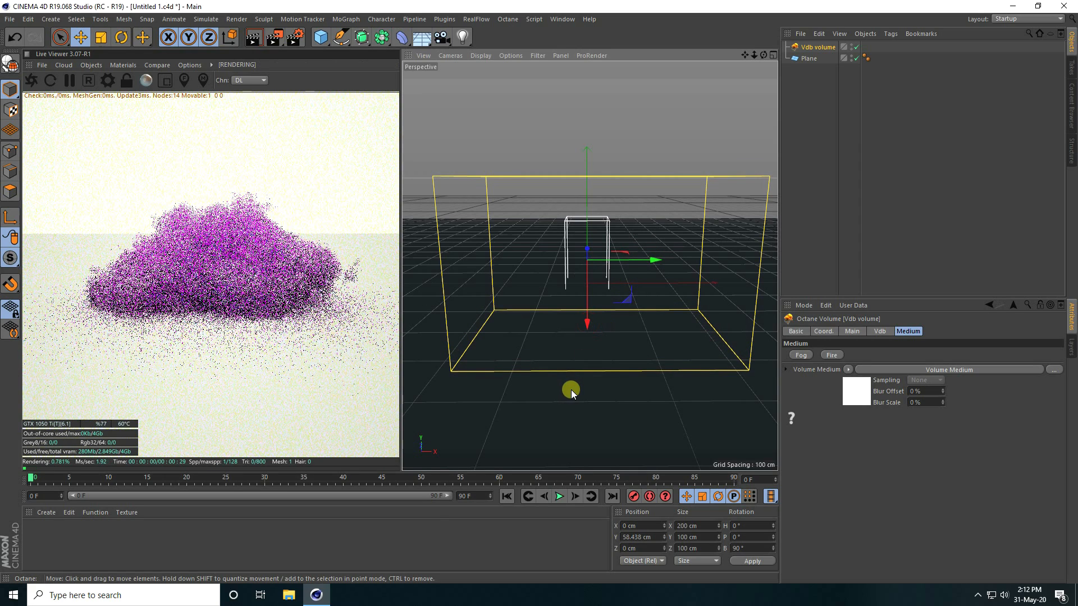
Step: Set the cloud volume's bank rotation to -90°
drag(753, 547, 681, 544)
text(-90)
key(Return)
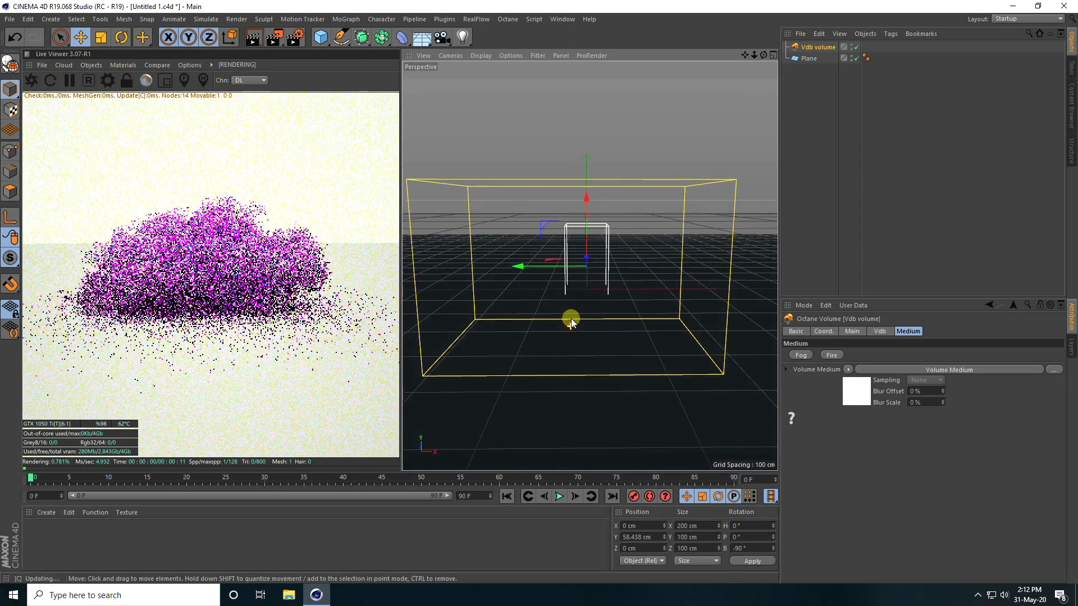
Step: Lower the VDB volume closer to the plane, to a Y position of about 48 cm
alt+drag(570, 319, 571, 305)
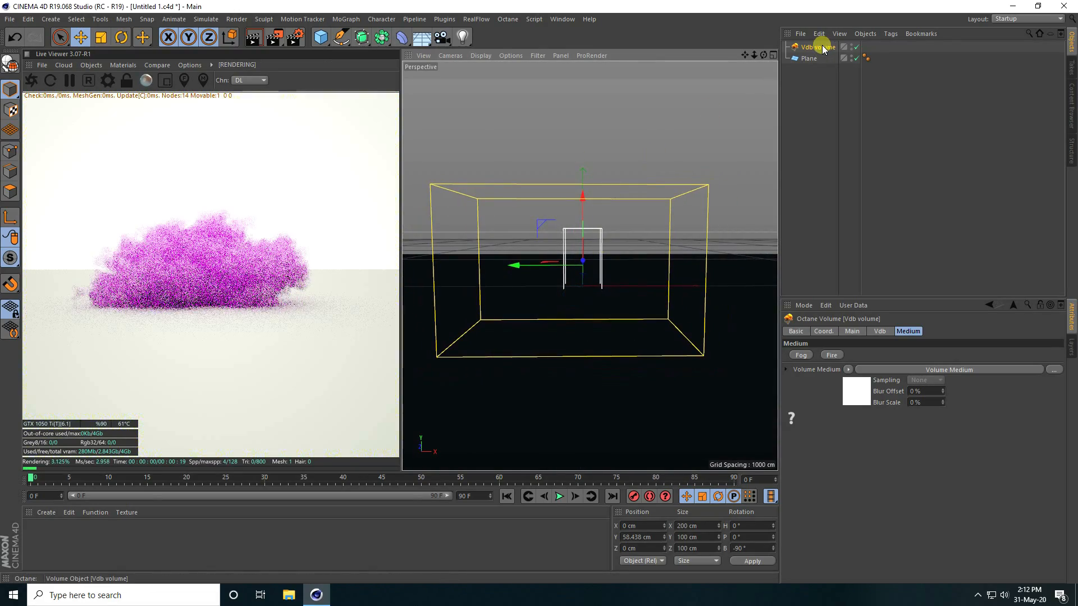
drag(578, 202, 582, 208)
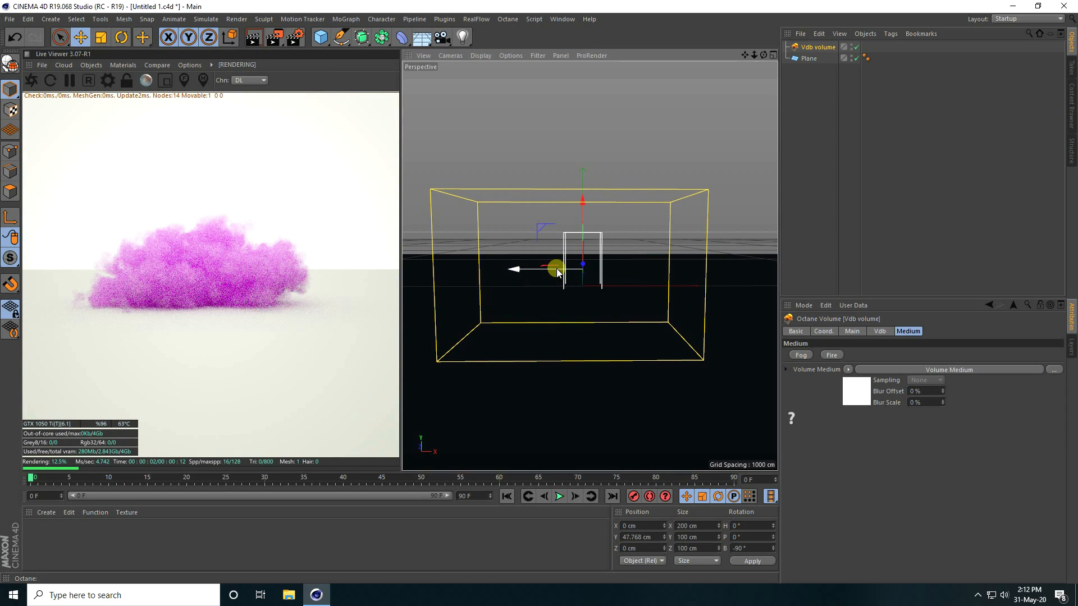
Step: Add an Octane Daylight to the scene and enable its Sun expression tag
click(90, 66)
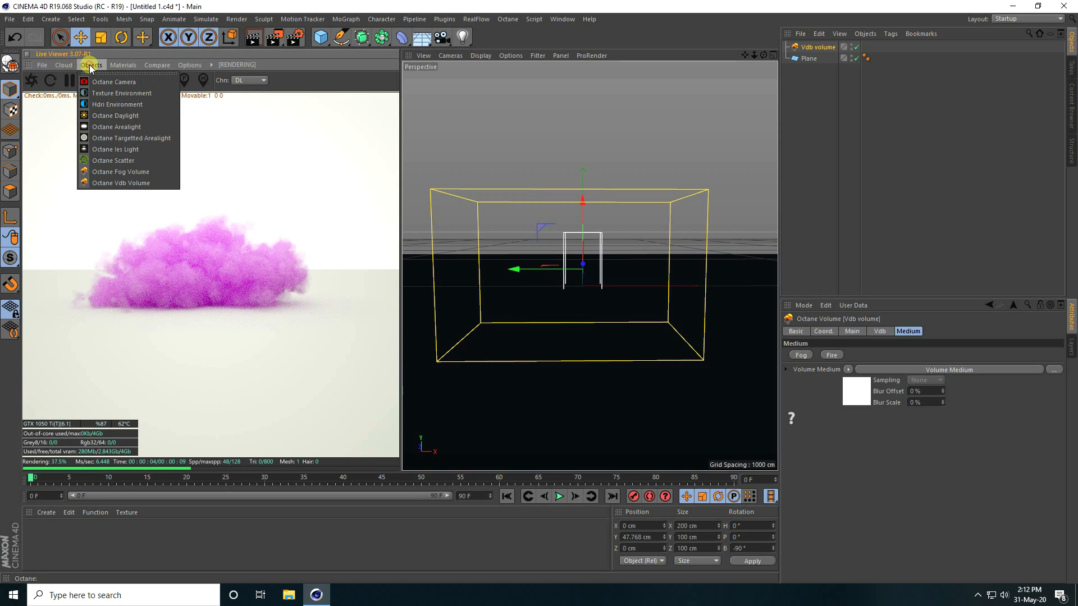
click(114, 116)
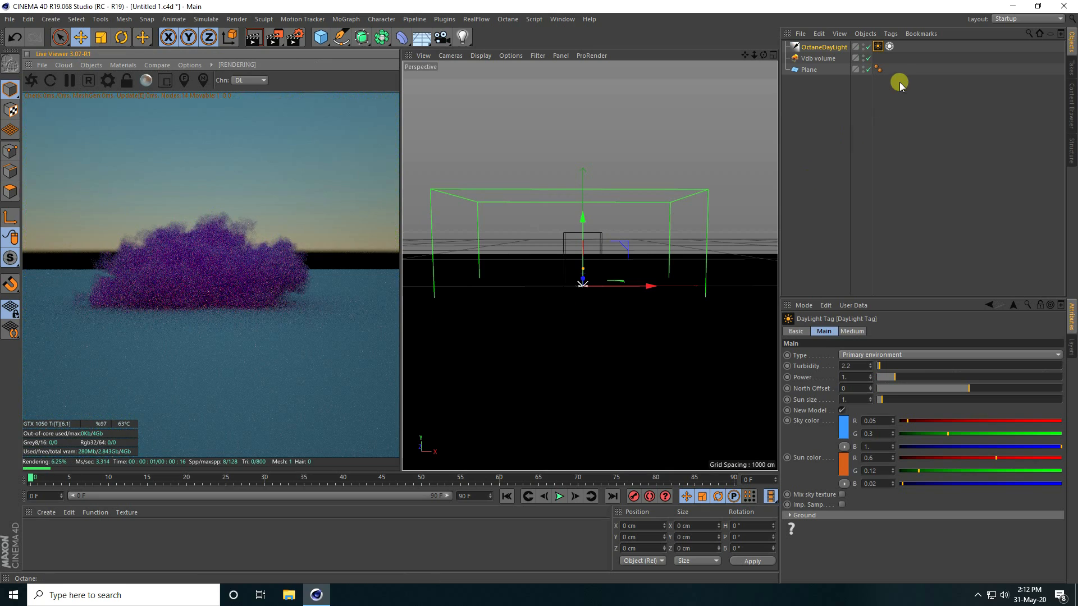
click(889, 47)
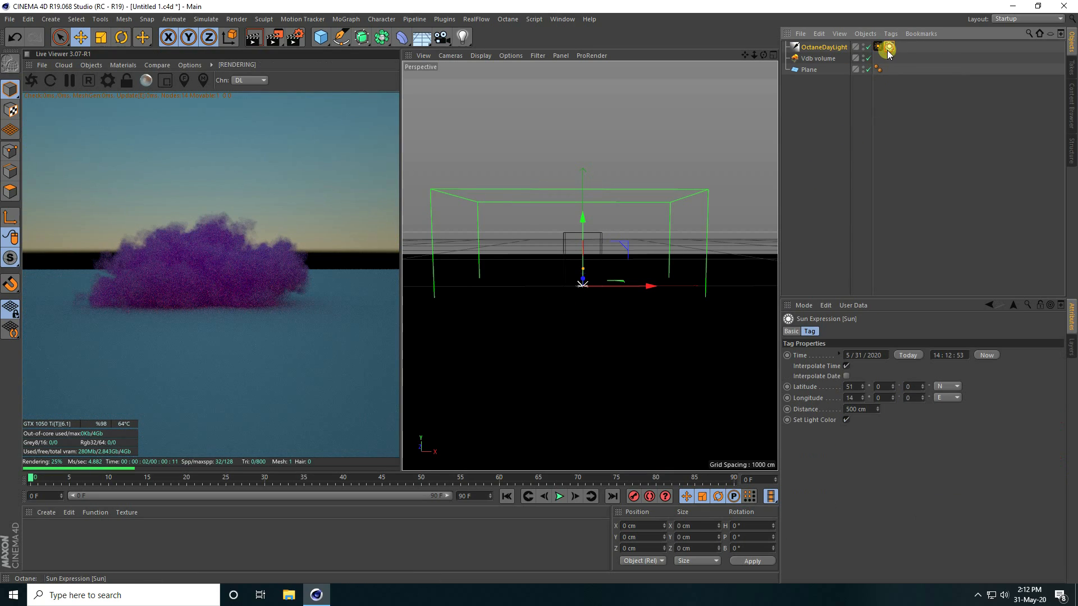
click(789, 332)
click(819, 389)
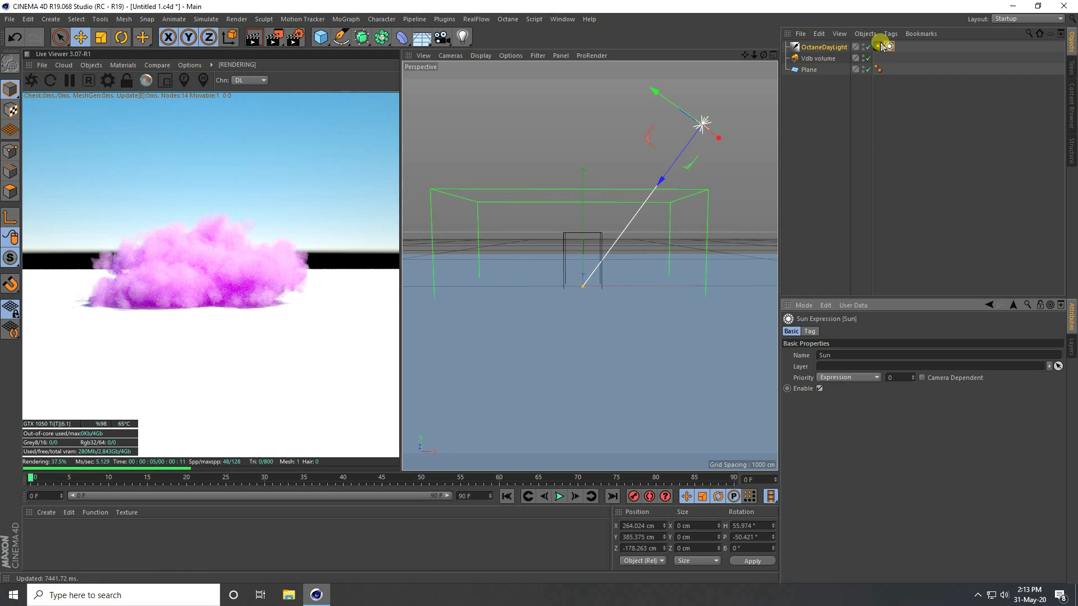
Step: Set the daylight's Sun expression time to 12:00:00
click(809, 332)
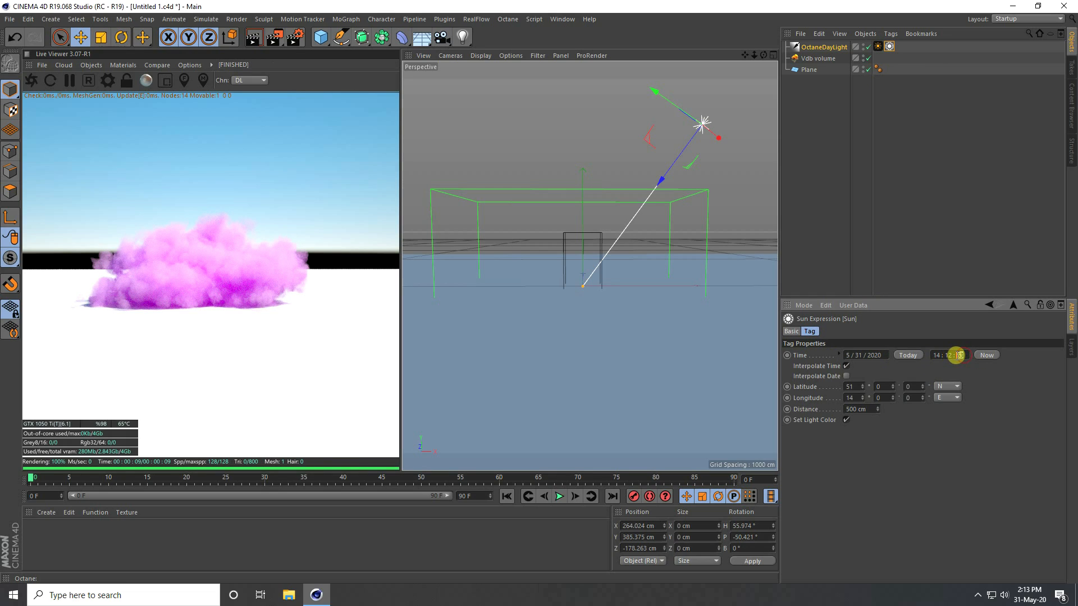
text(0)
drag(939, 355, 927, 355)
text(12)
key(Return)
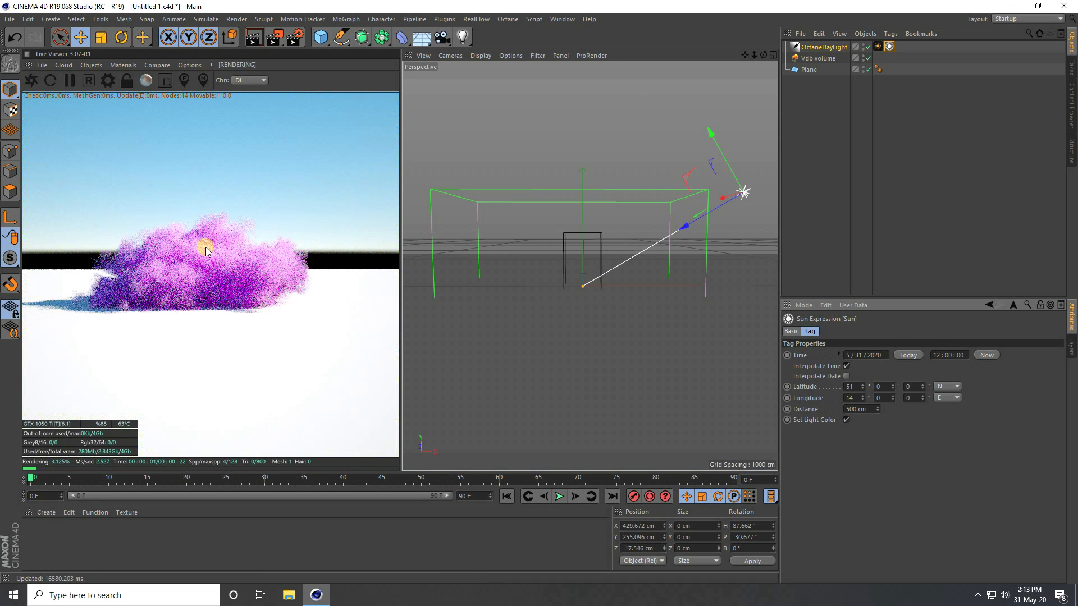
Step: Try sun times of 10:00:00 and 09:00:00 on the daylight
drag(943, 356, 928, 358)
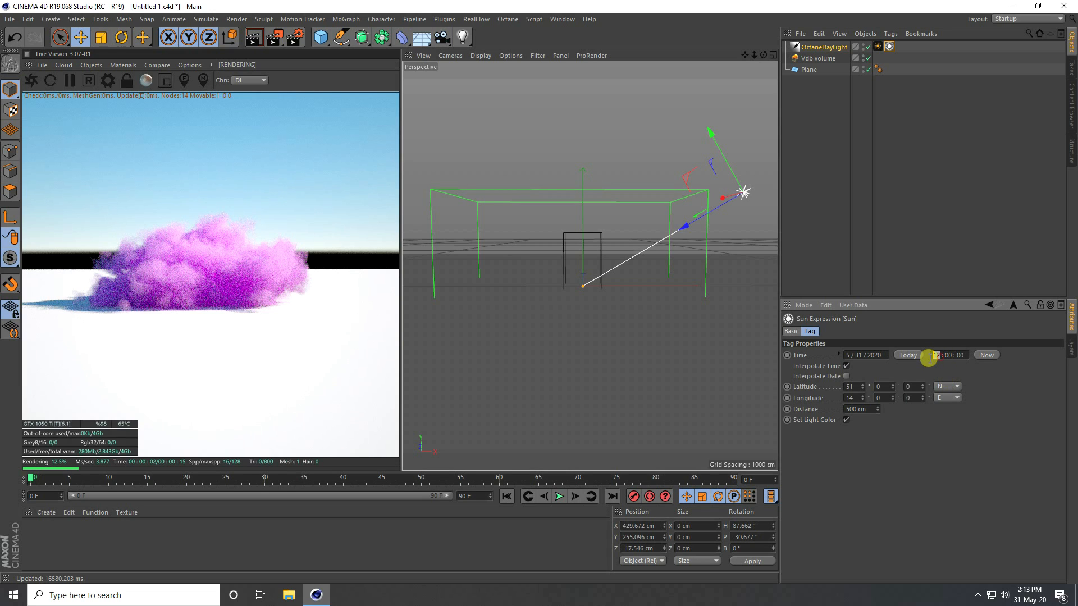
text(10)
key(Return)
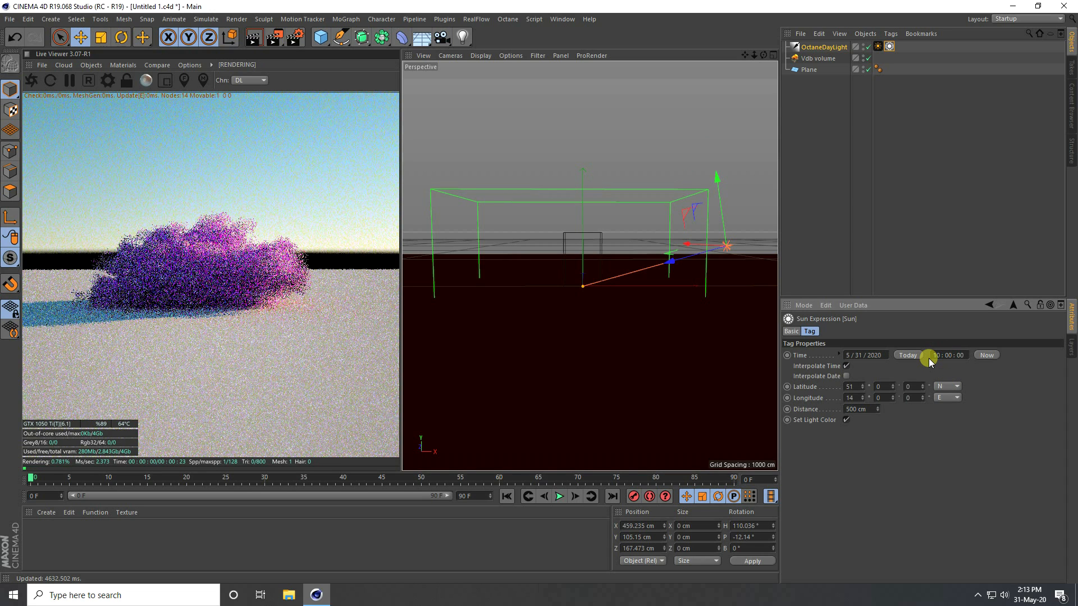
drag(938, 355, 924, 354)
text(9)
key(Return)
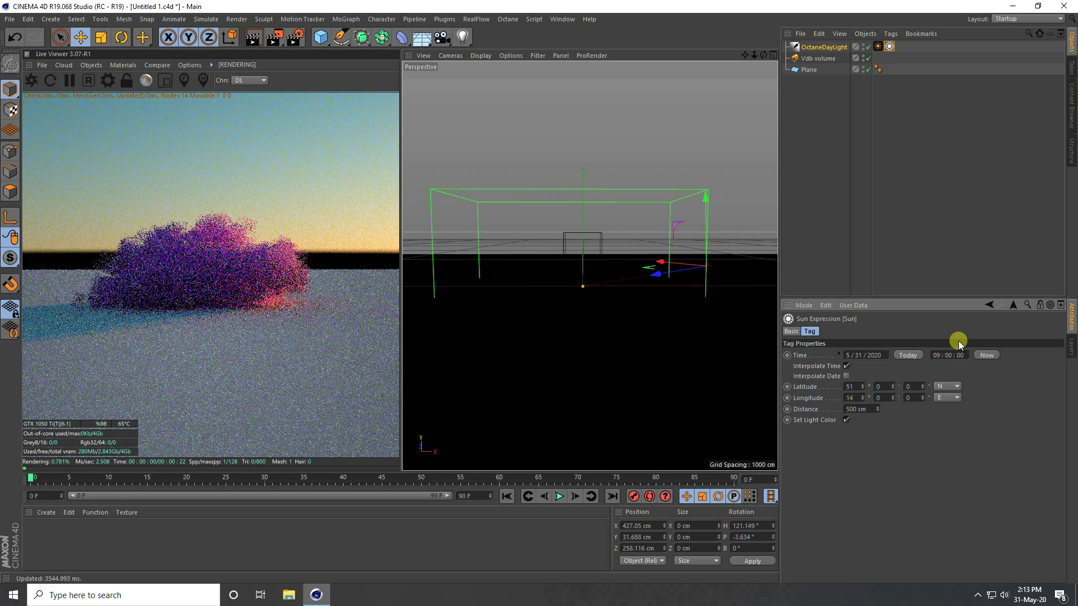
Step: Set the daylight's sun time to 11:00:00
drag(942, 355, 914, 357)
text(11)
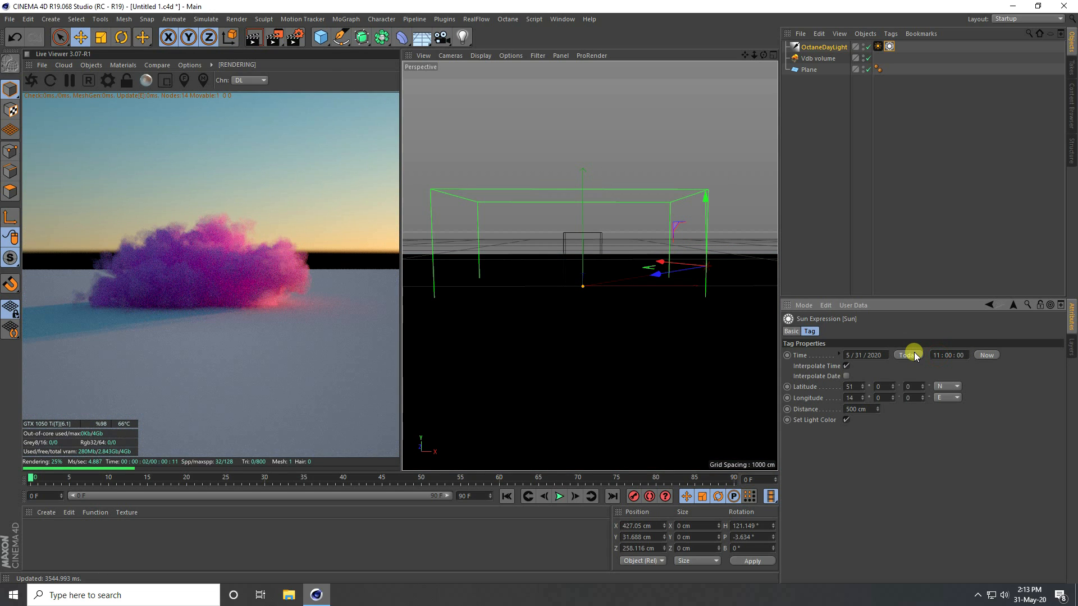
key(Return)
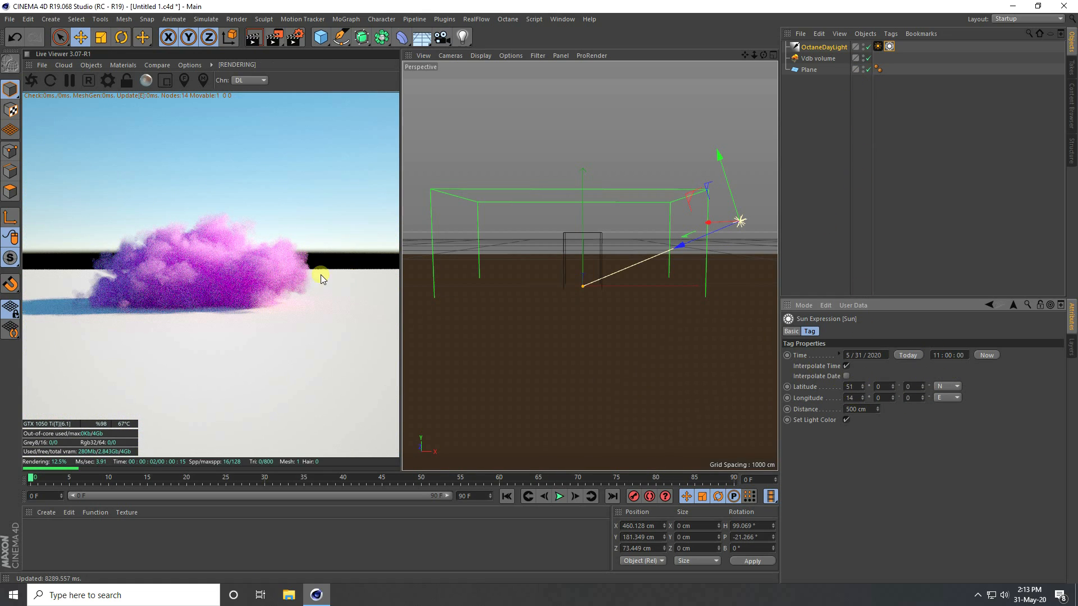
Step: Set the DayLight tag's ground color to light blue, with R about 0.448, G about 0.797 and B 1
click(813, 49)
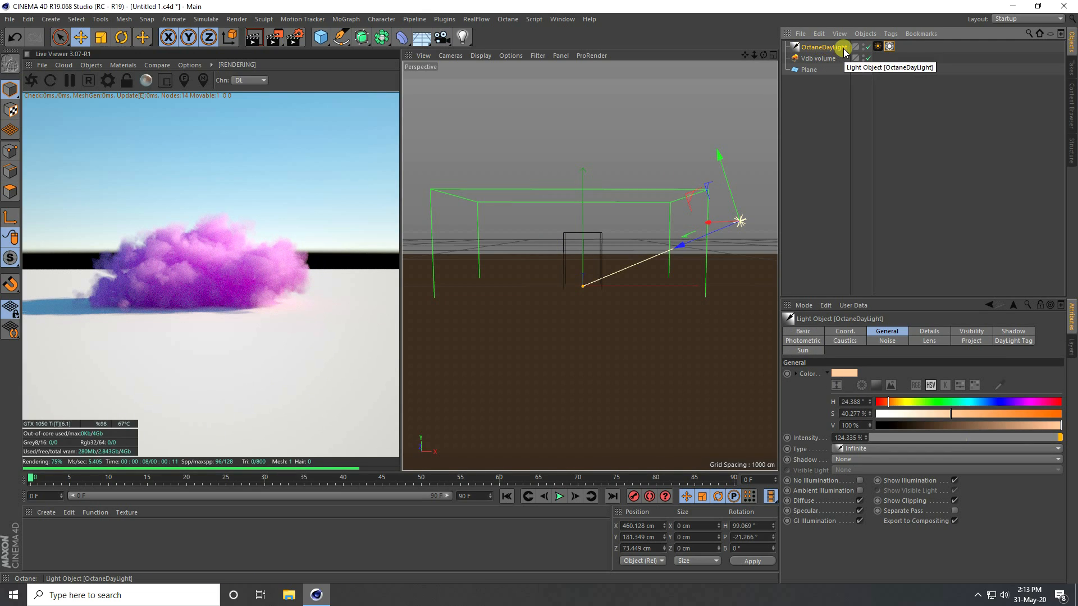
click(878, 46)
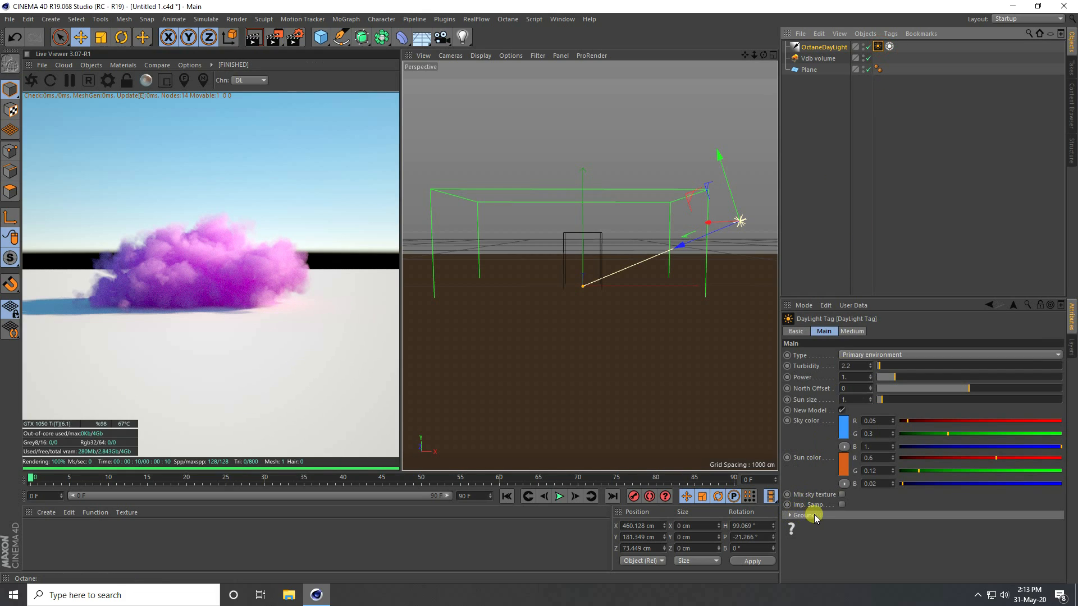
click(790, 515)
scroll(819, 512, down, 1)
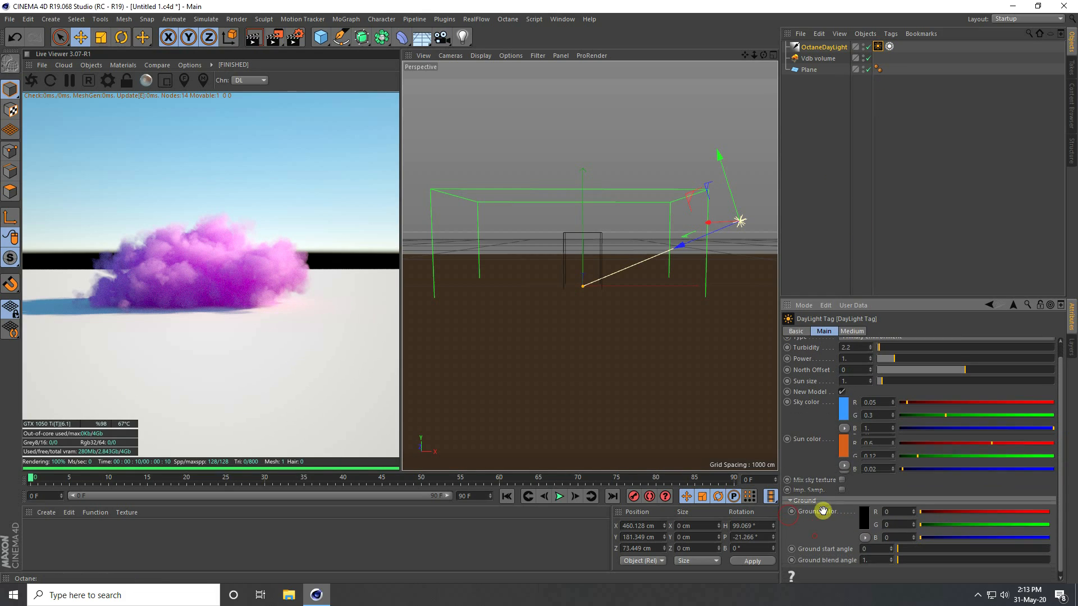
click(863, 513)
drag(830, 466, 727, 294)
drag(720, 333, 777, 338)
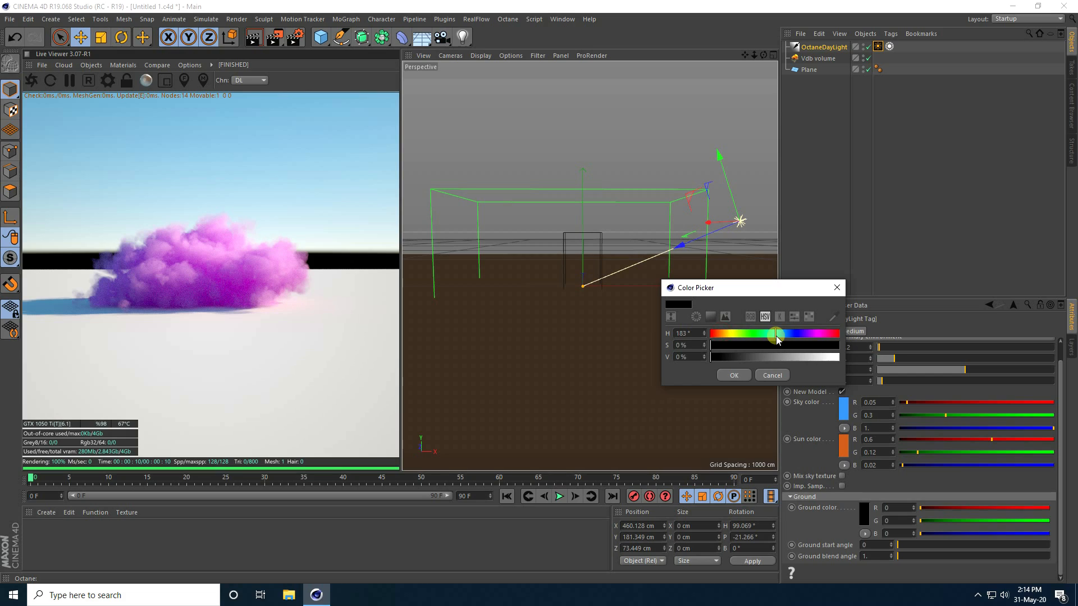
click(703, 332)
mouse_move(725, 358)
mouse_down()
mouse_move(842, 358)
mouse_move(721, 344)
mouse_move(742, 347)
mouse_up()
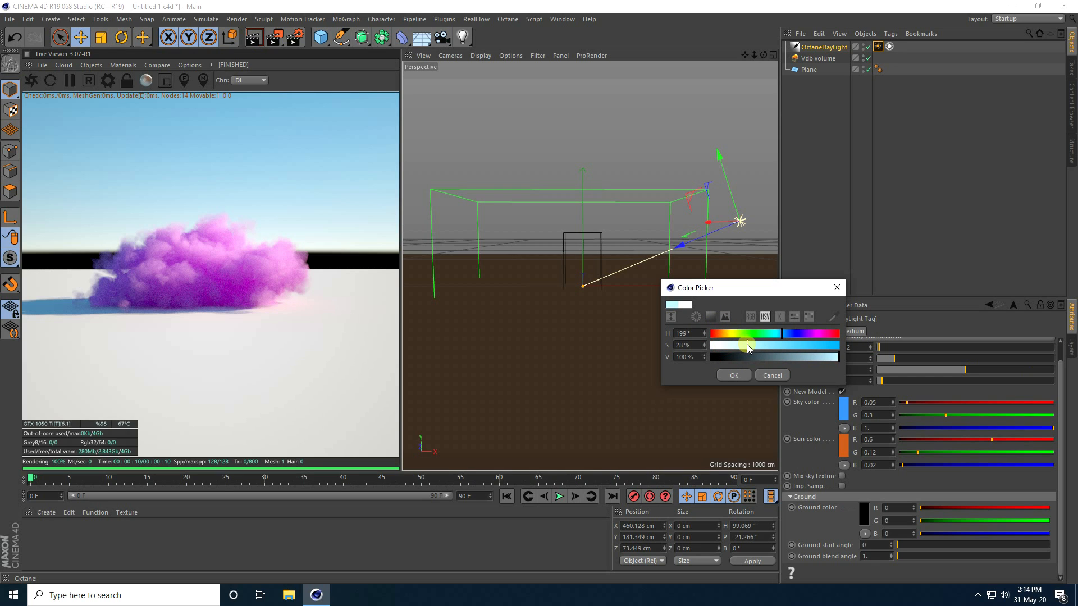
click(733, 375)
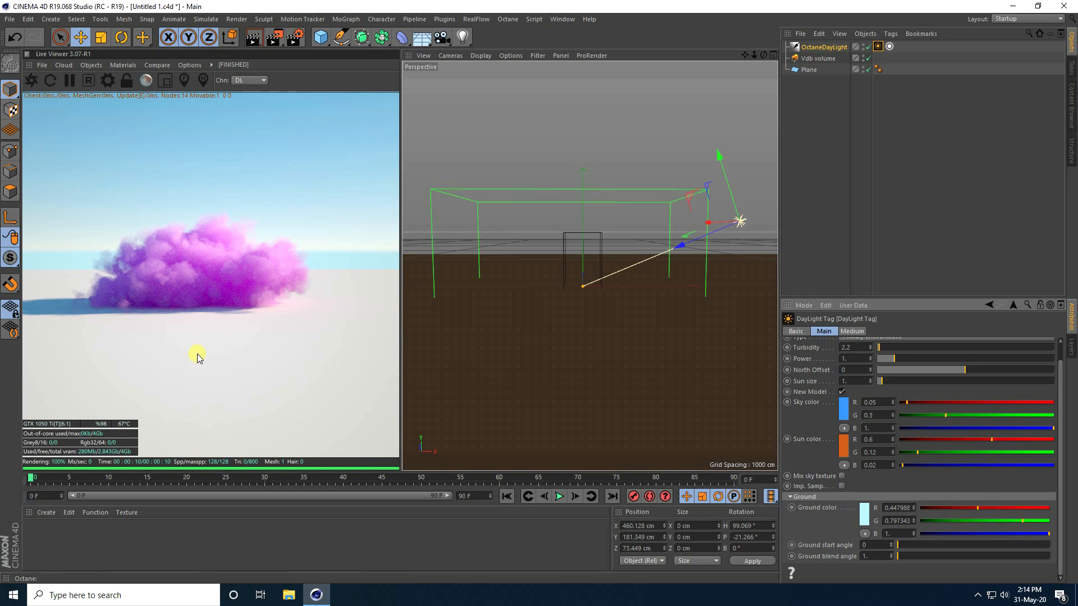
Step: Create a new Octane material
click(46, 514)
click(46, 512)
mouse_move(58, 433)
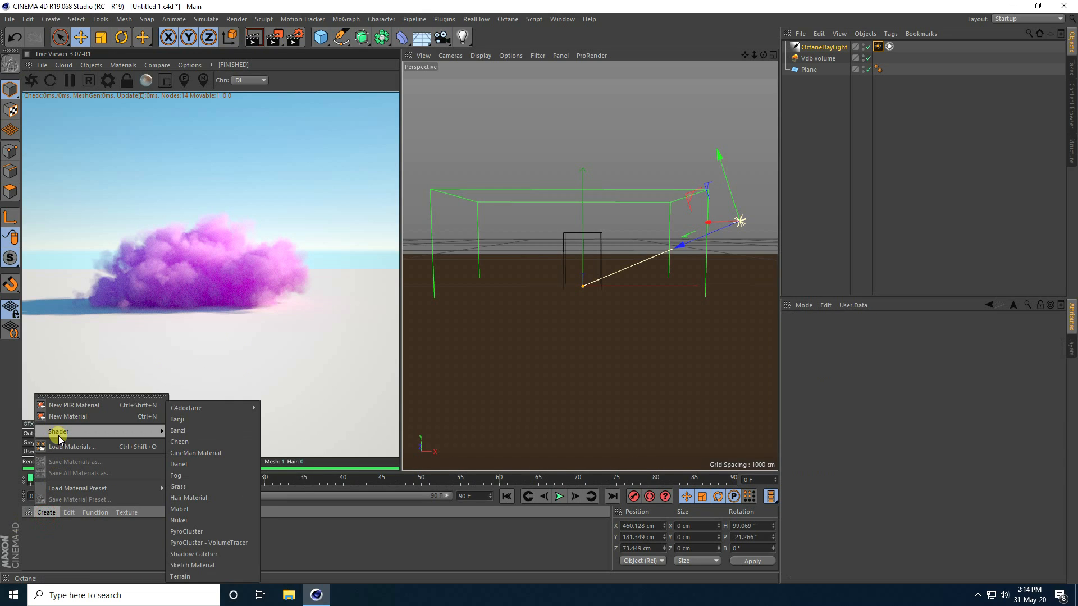
mouse_move(183, 409)
click(283, 407)
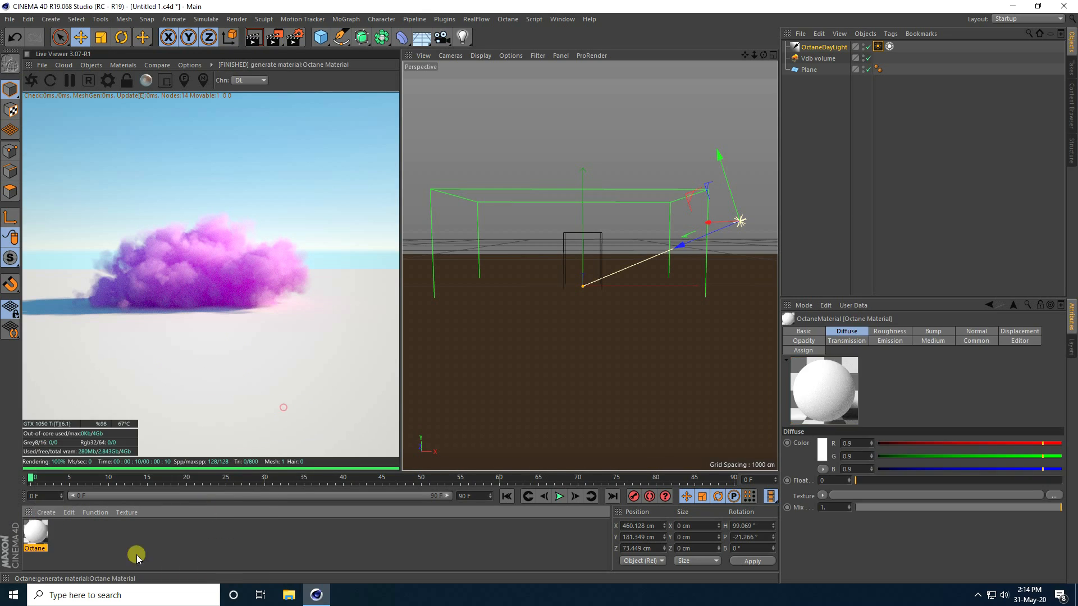
Step: Set the new Octane material's type to Specular and enable its fake shadows
double_click(37, 532)
drag(290, 91, 575, 58)
click(520, 173)
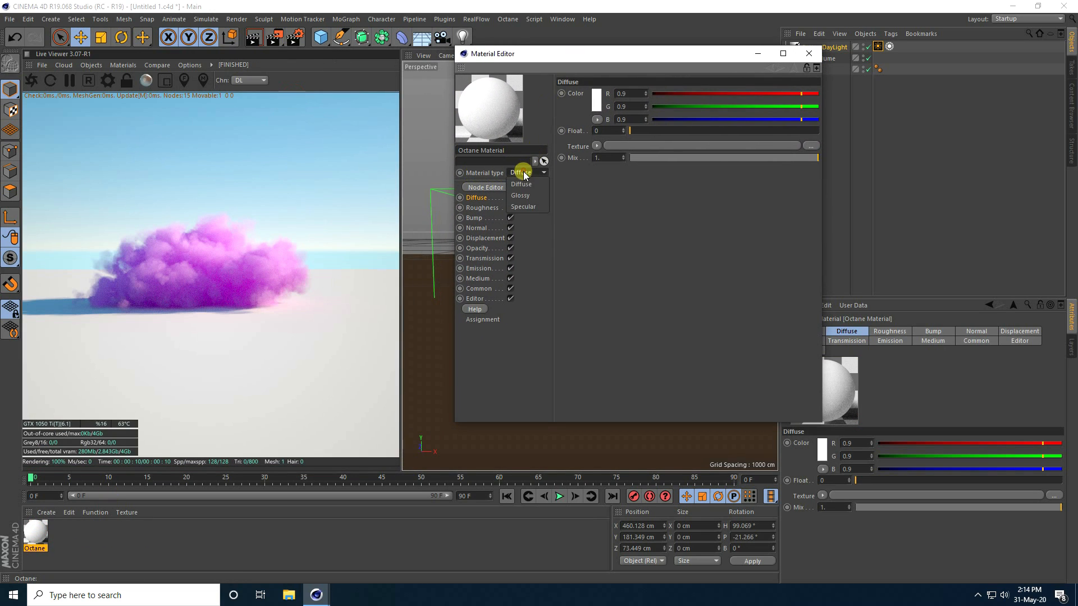
click(535, 207)
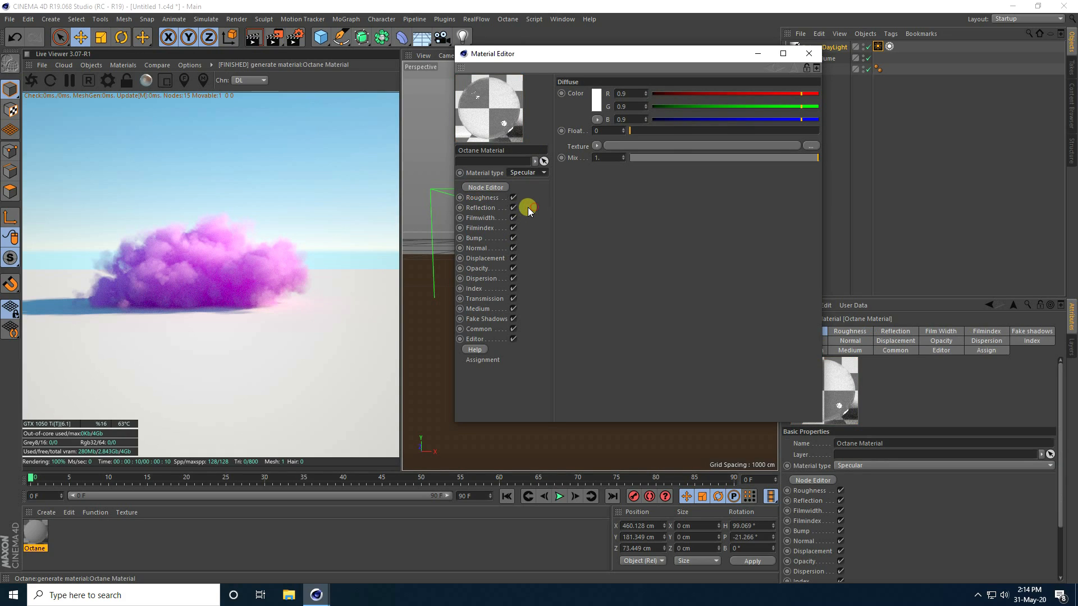
click(475, 318)
click(614, 93)
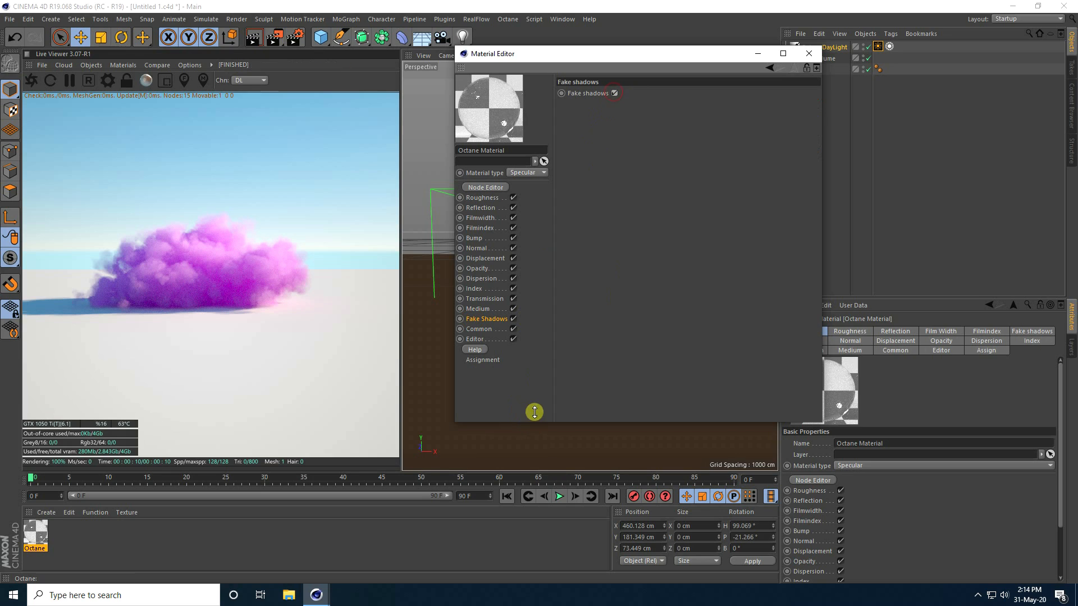
Step: Open the specular material in an enlarged Octane Node Editor and connect a Scattering Medium node to its Medium input
click(485, 187)
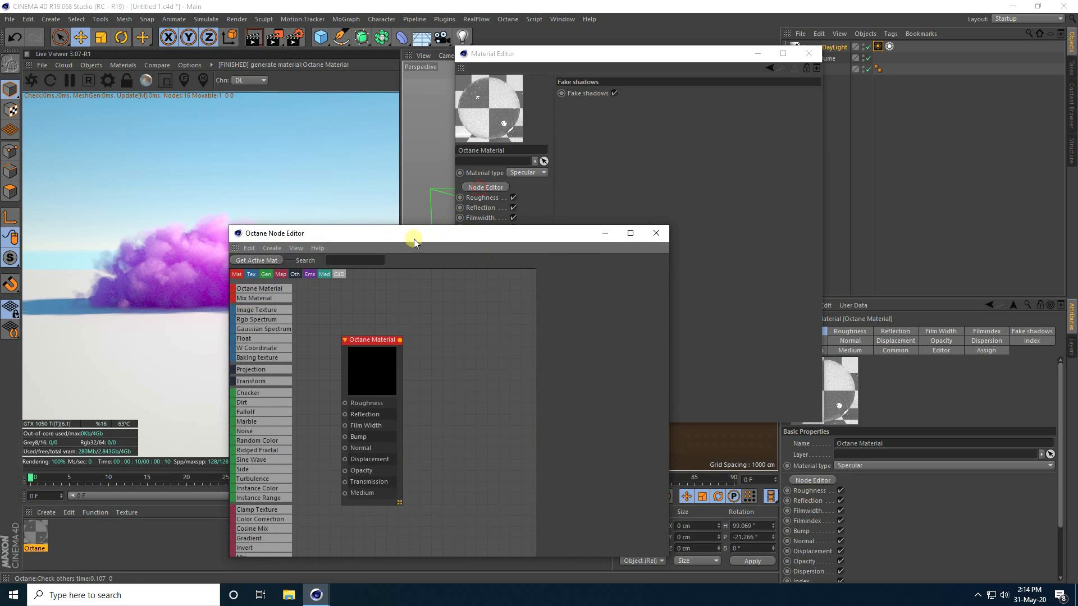
drag(413, 238, 513, 153)
drag(466, 254, 563, 252)
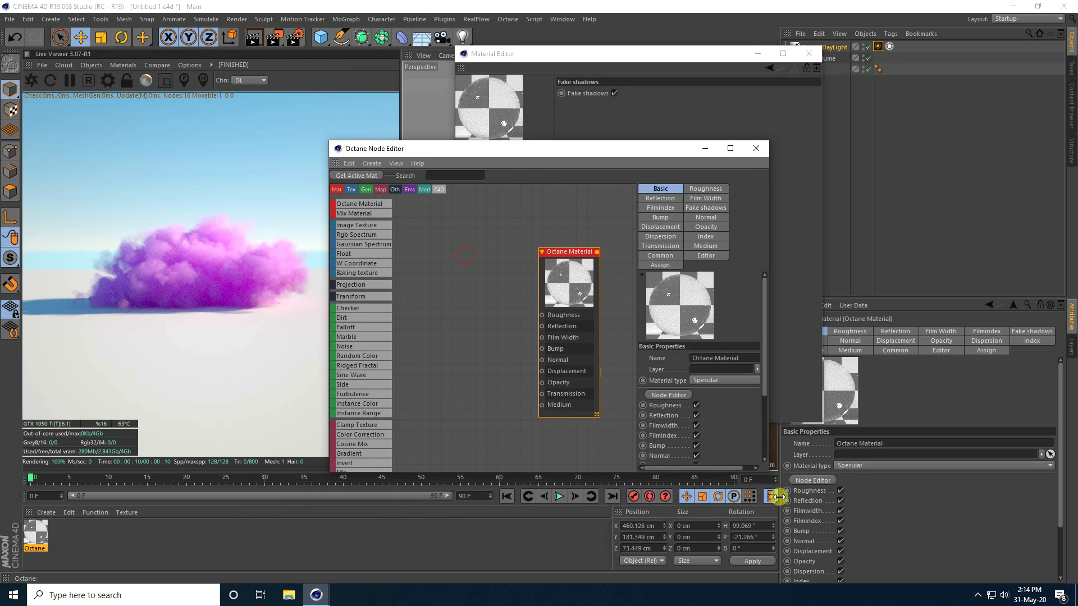
drag(770, 473, 940, 582)
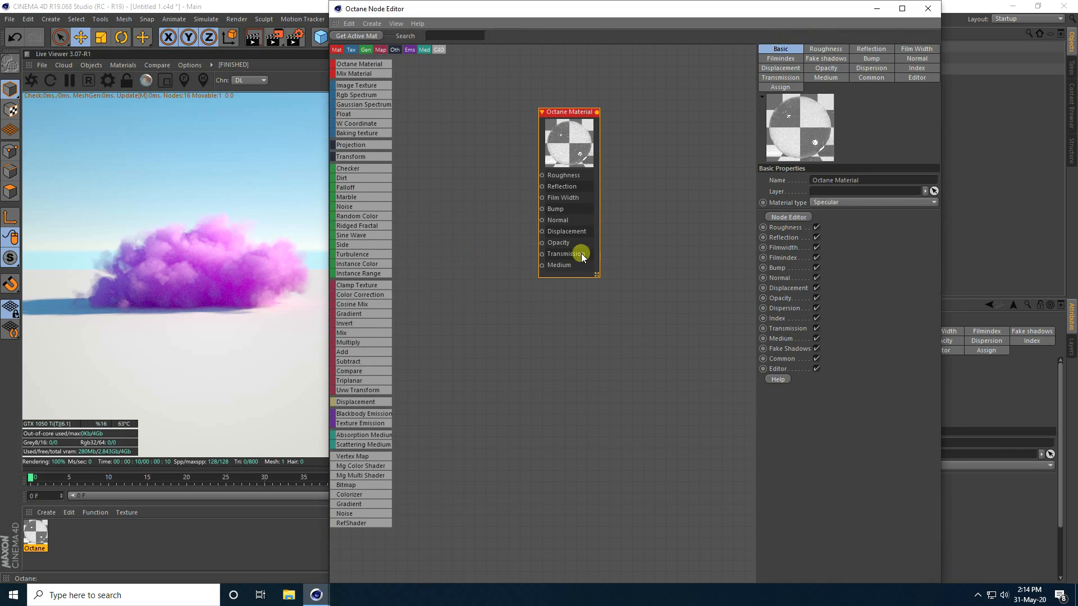
drag(563, 112, 603, 161)
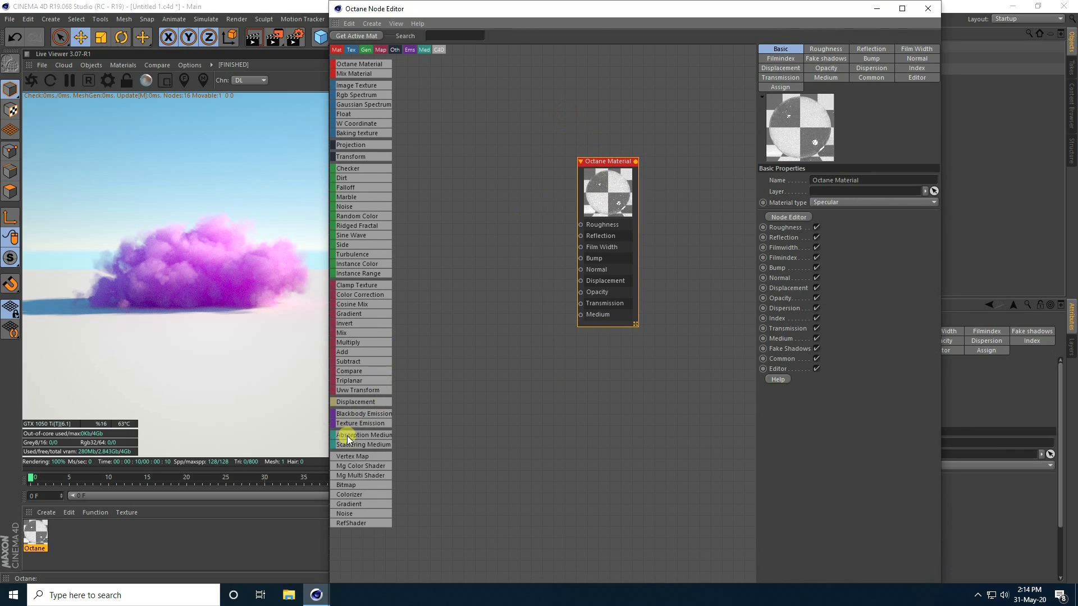
drag(346, 446, 582, 314)
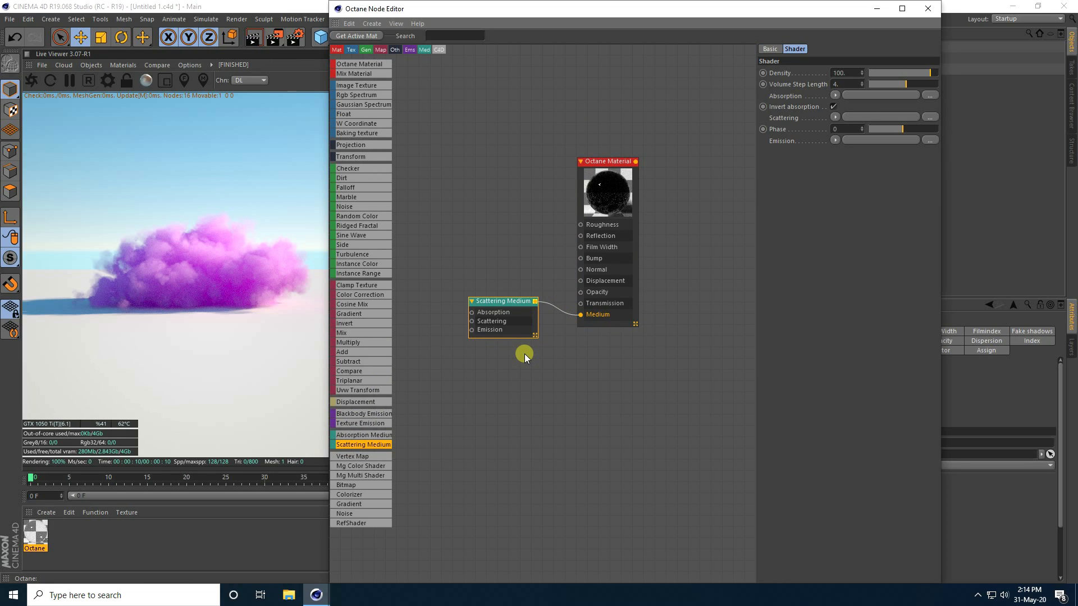
Step: Add an RGB Spectrum node and connect it to the Scattering input of the Scattering Medium
drag(348, 97, 431, 288)
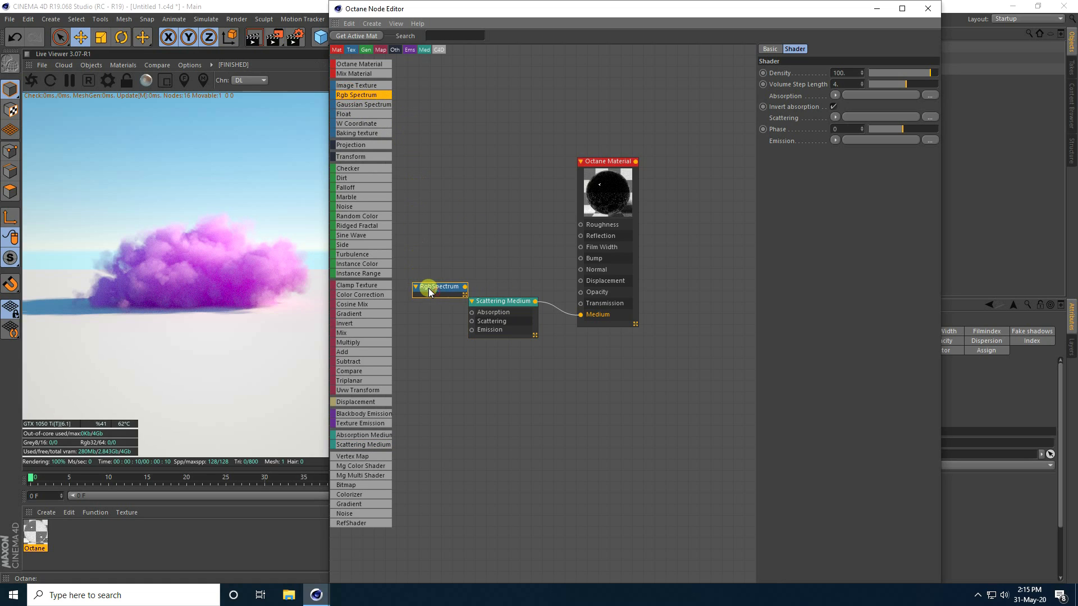
click(446, 291)
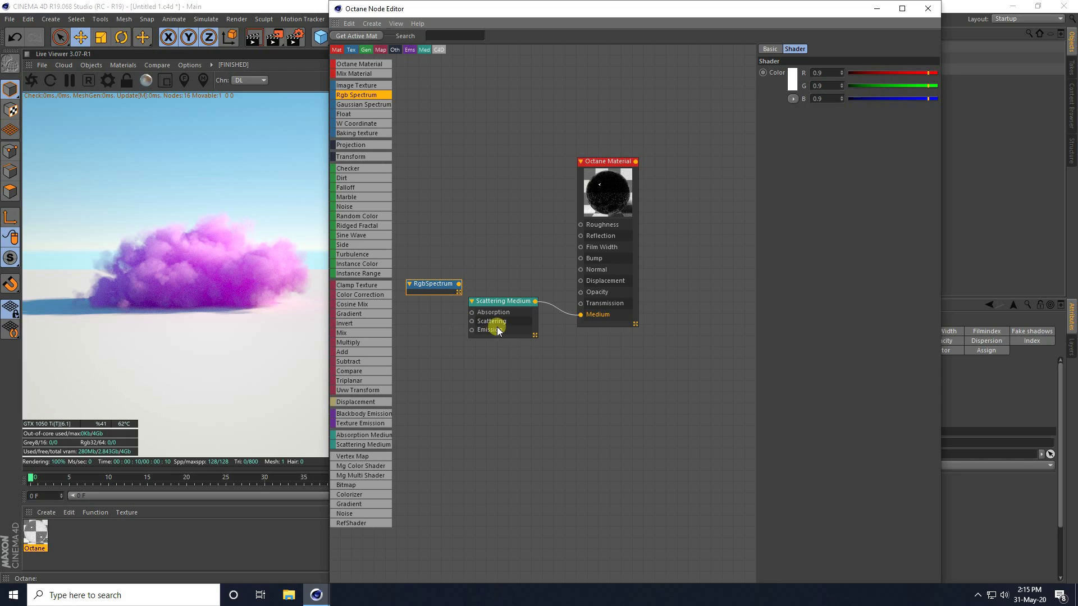
drag(468, 304, 480, 318)
Step: Set the Scattering Medium's density to 1 and select the Octane Material node
click(490, 301)
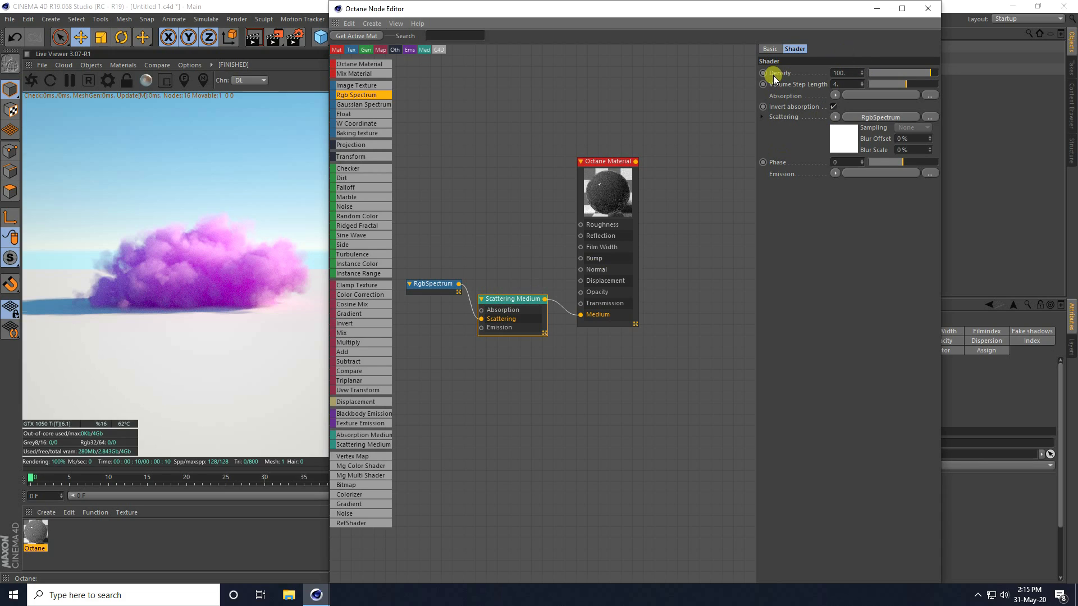
double_click(842, 73)
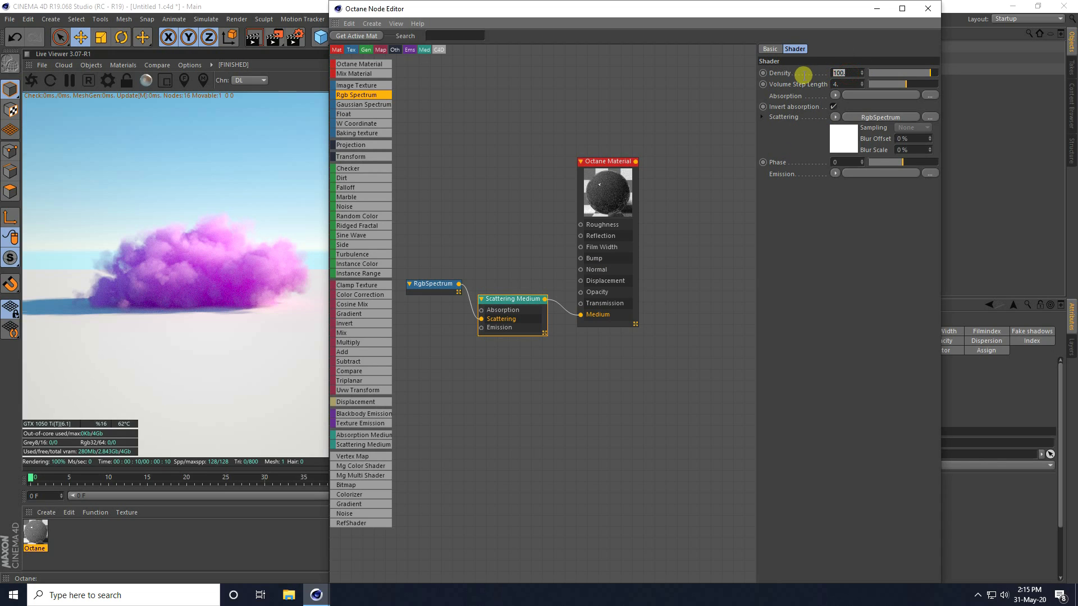
text(1)
key(Return)
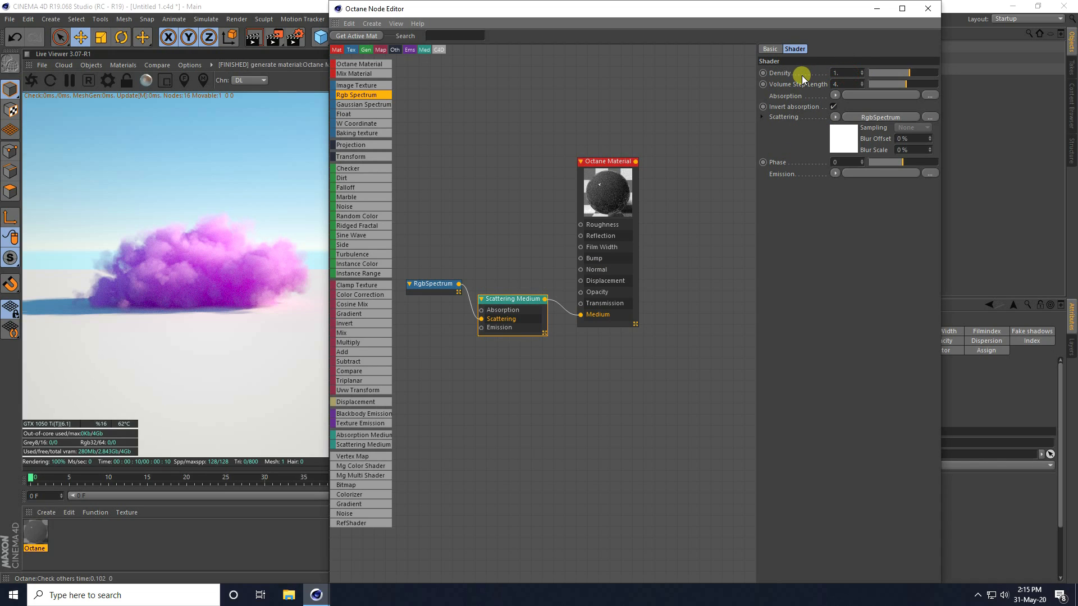
click(603, 195)
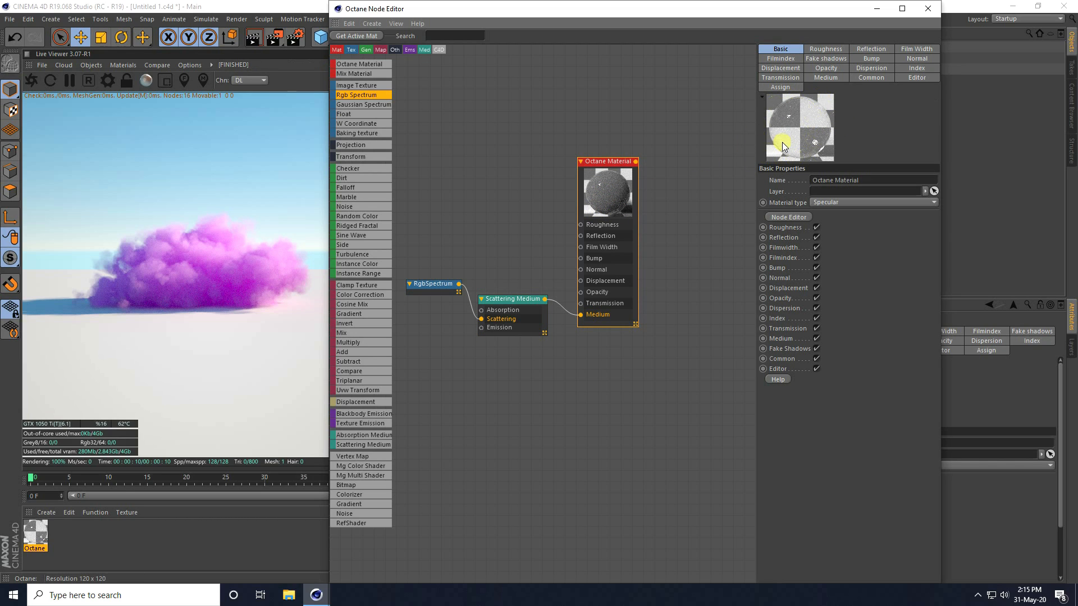
Step: Move the Octane Material node clear of the Scattering Medium and apply the specular material to the ground plane
drag(608, 160, 645, 156)
click(49, 526)
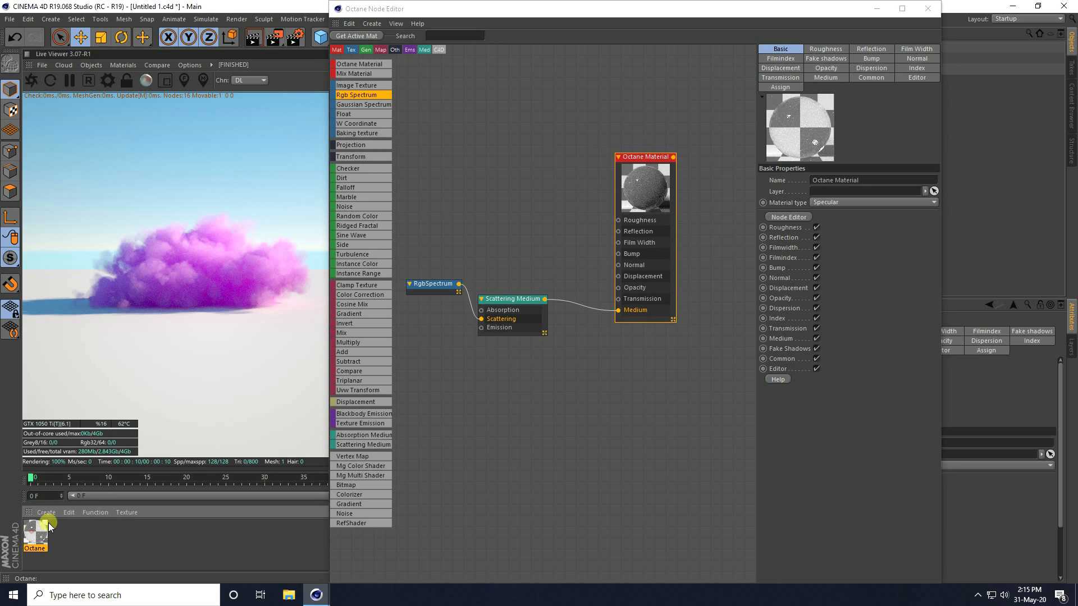
drag(49, 524, 154, 362)
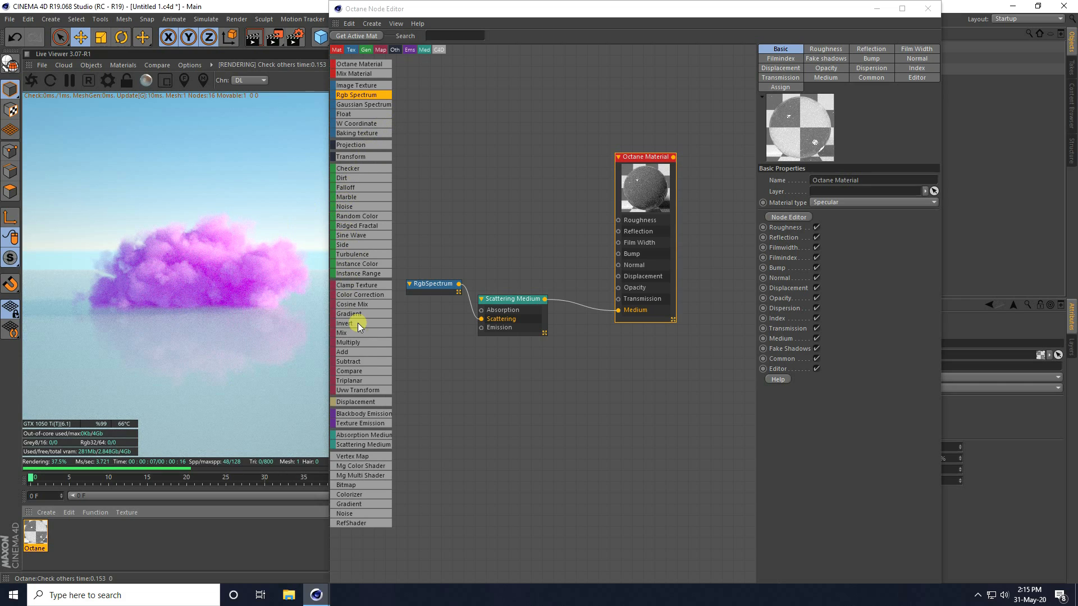
Step: Connect a Turbulence node to the Octane Material's Bump input and set its power to 0.5 and octaves to 5
drag(357, 254, 618, 253)
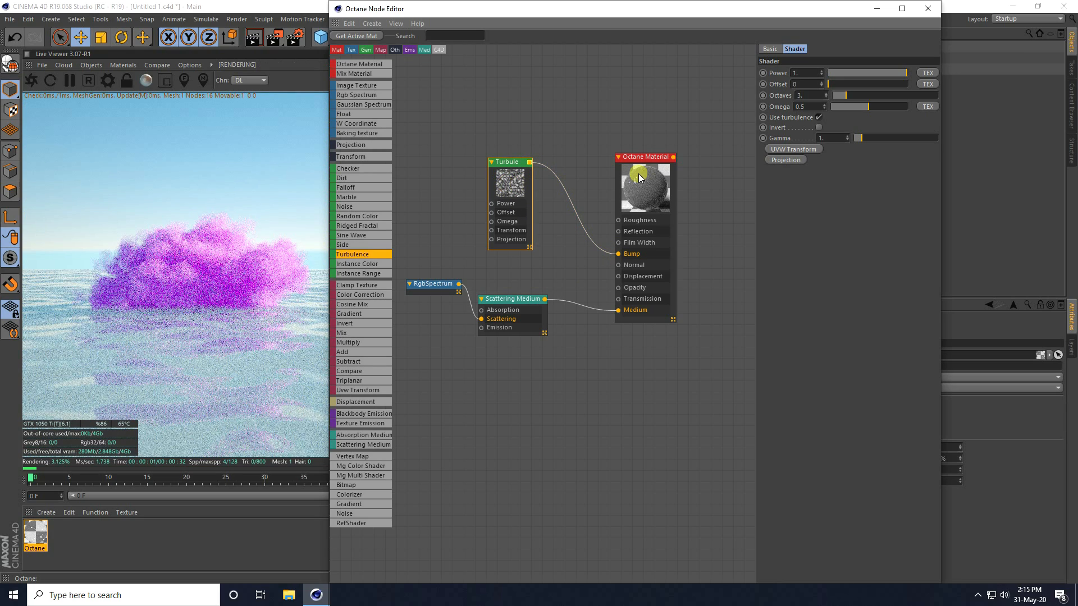
drag(810, 74, 742, 80)
text(0)
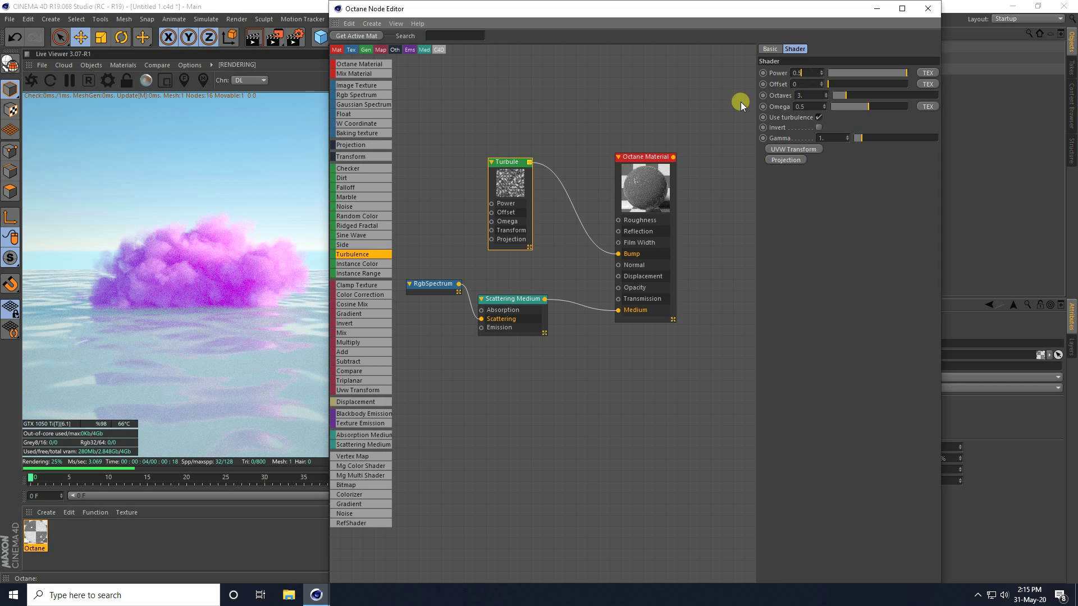
text(.5)
key(Return)
drag(808, 96, 762, 95)
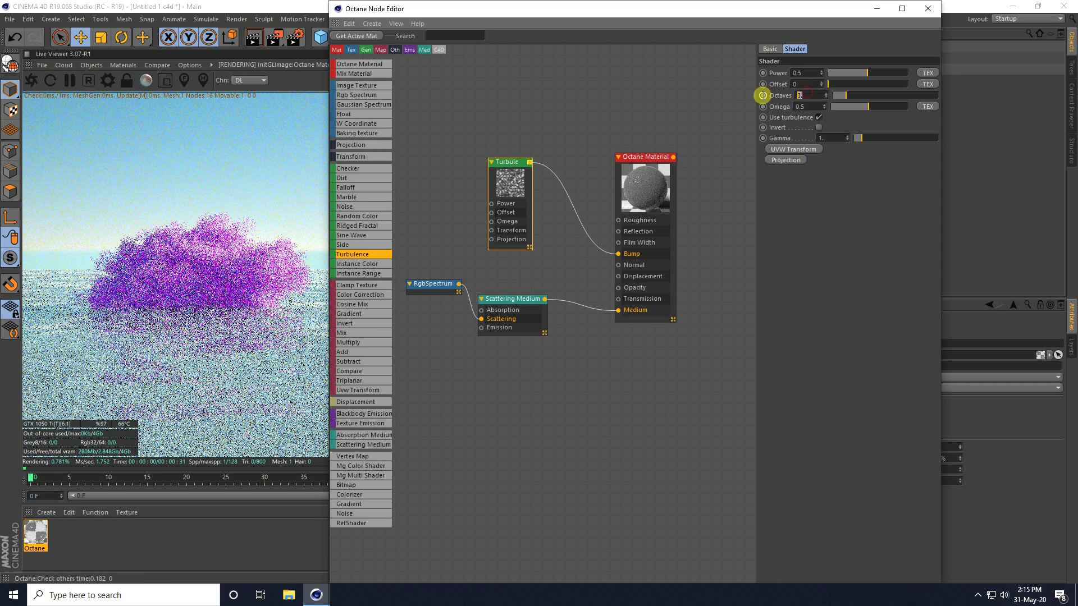
text(5)
key(Return)
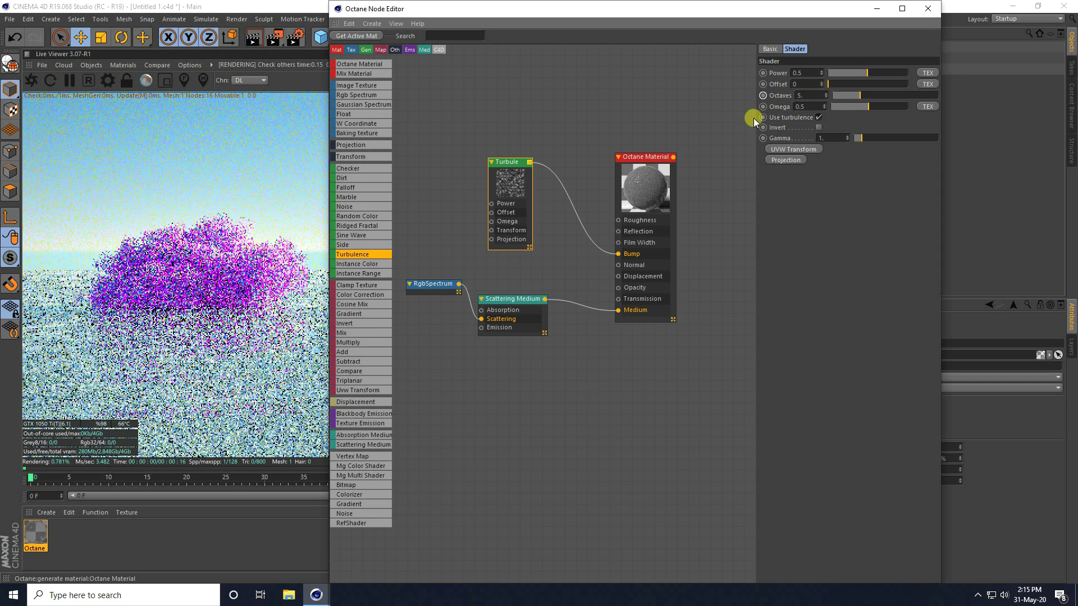
Step: Add a Texture Projection node to the Turbulence, place it beside that node, and close the node and material editors
click(786, 160)
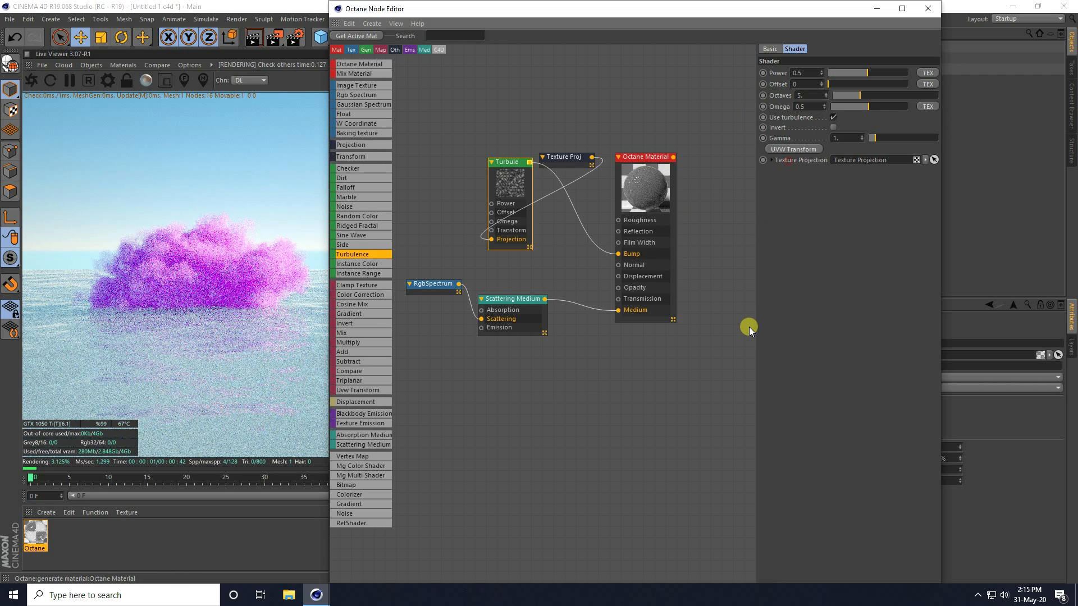
drag(570, 154, 439, 232)
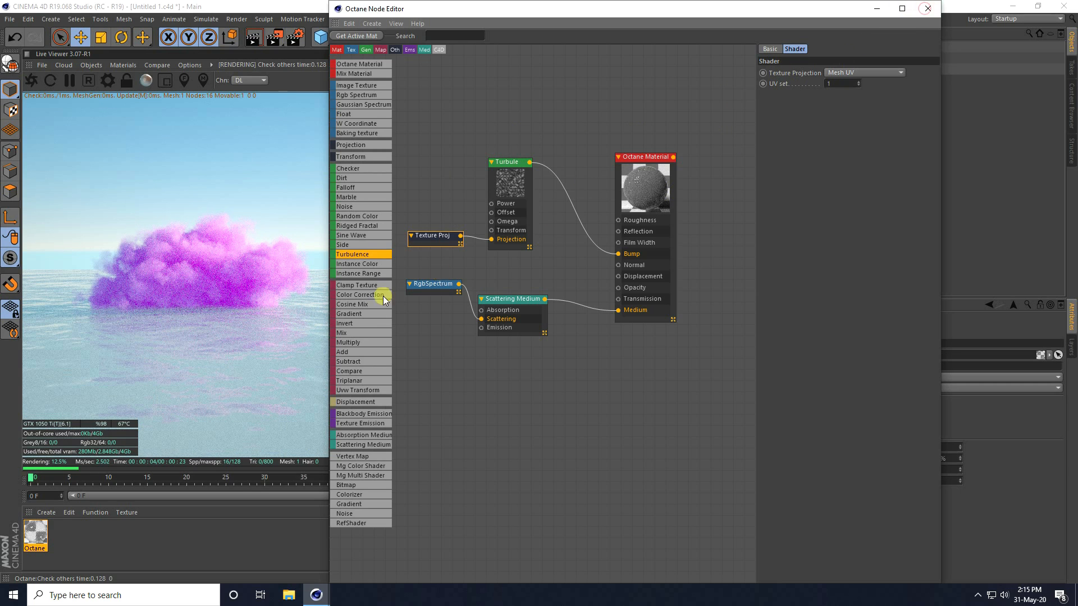
click(203, 302)
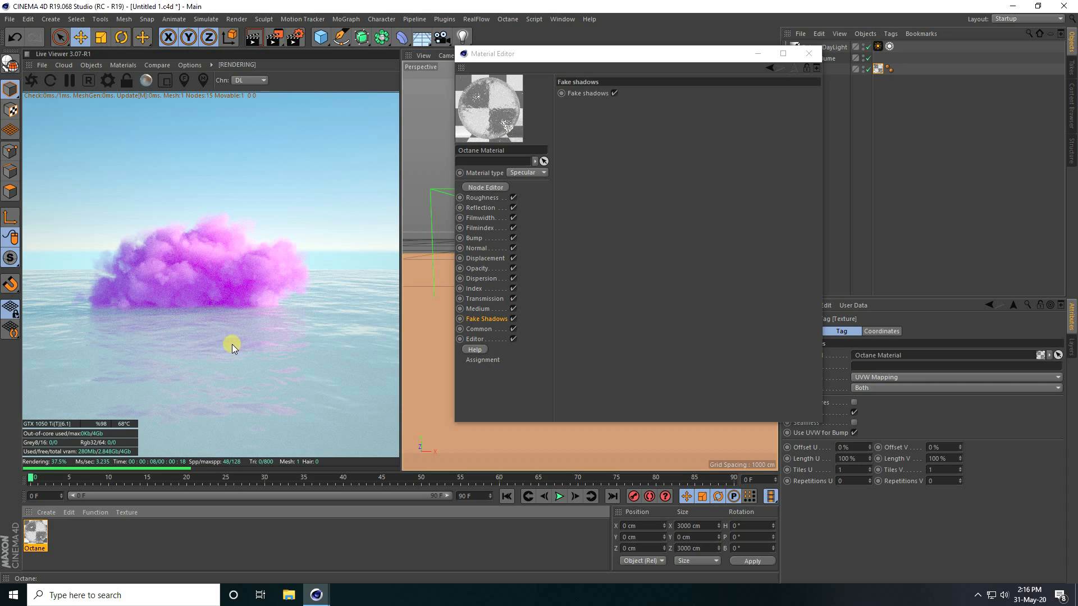
click(808, 53)
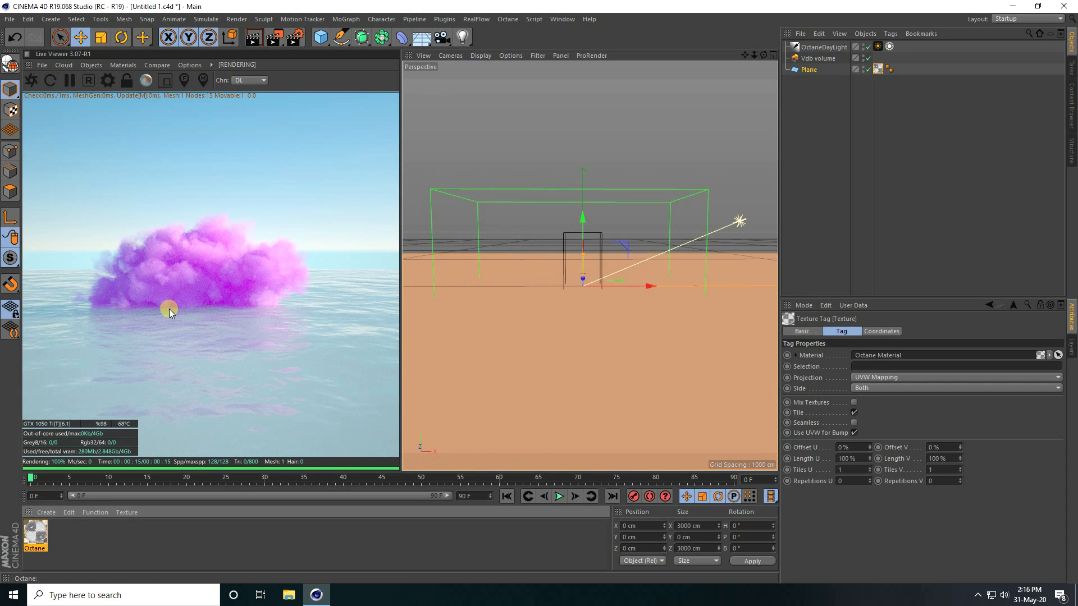
Step: Add a Forester Tree object and load the Coconut Palm preset from its tree library
click(444, 18)
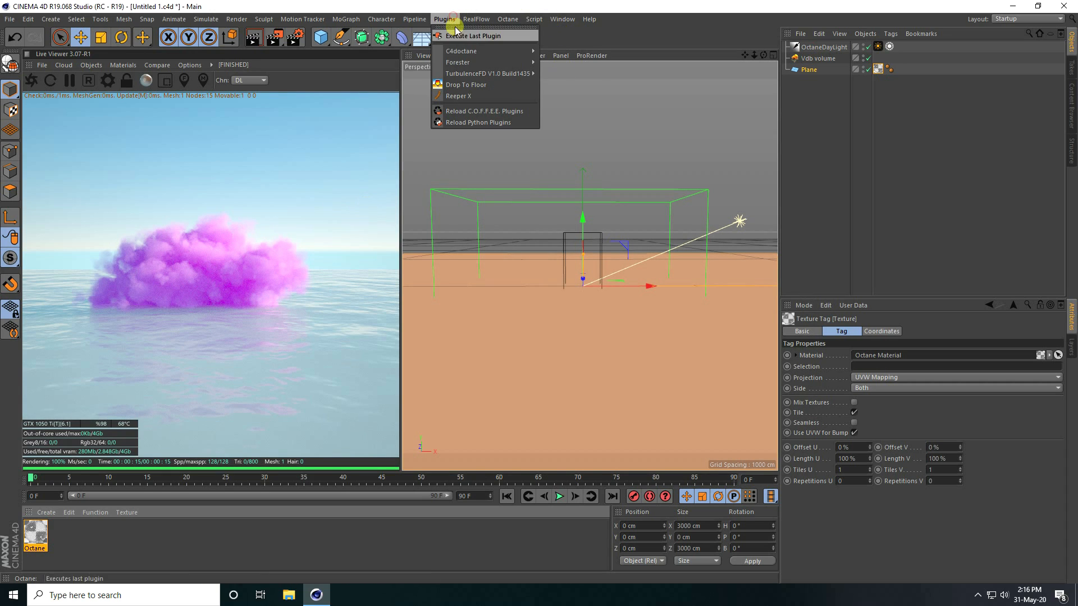
mouse_move(454, 63)
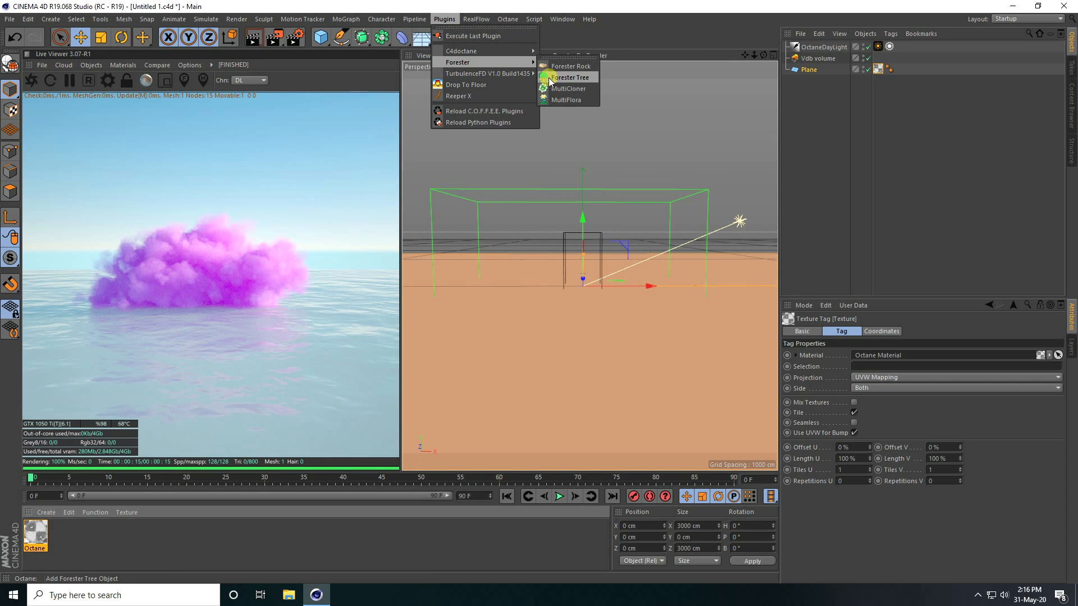
click(576, 79)
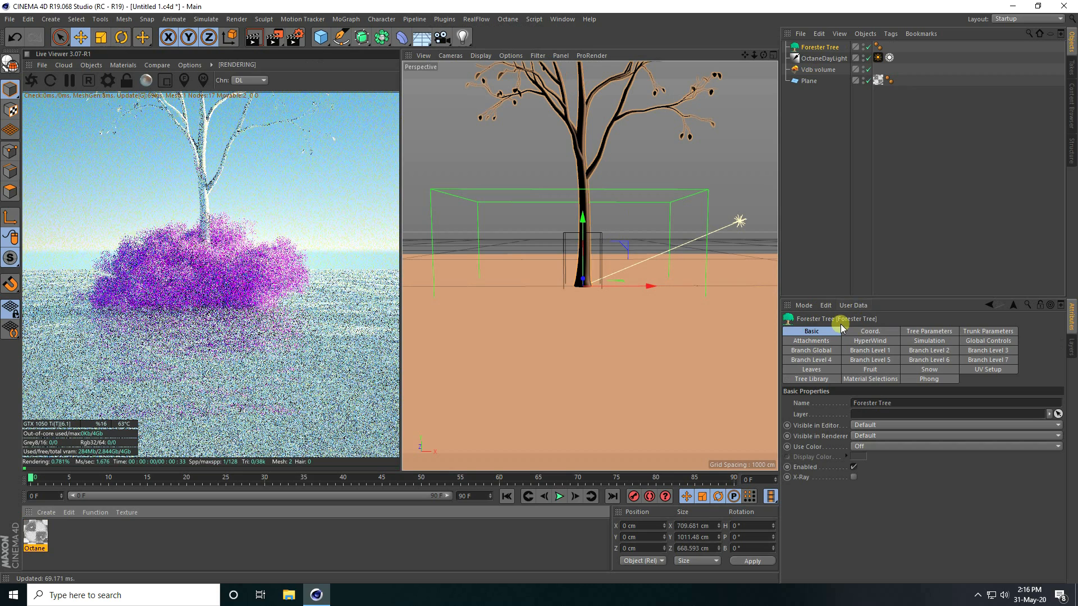
click(802, 381)
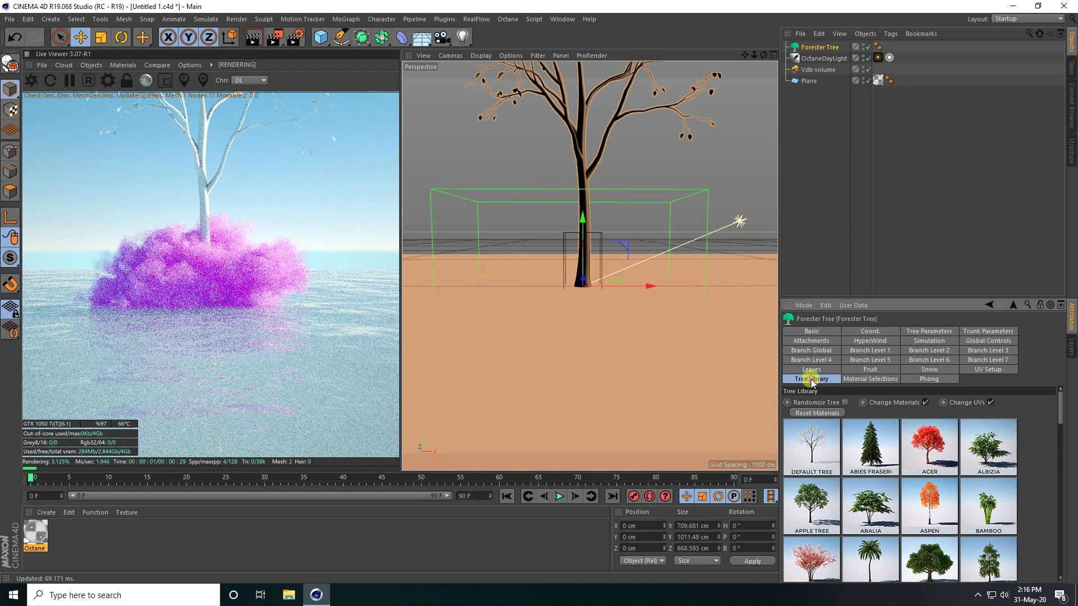
drag(1060, 415, 1059, 443)
click(988, 447)
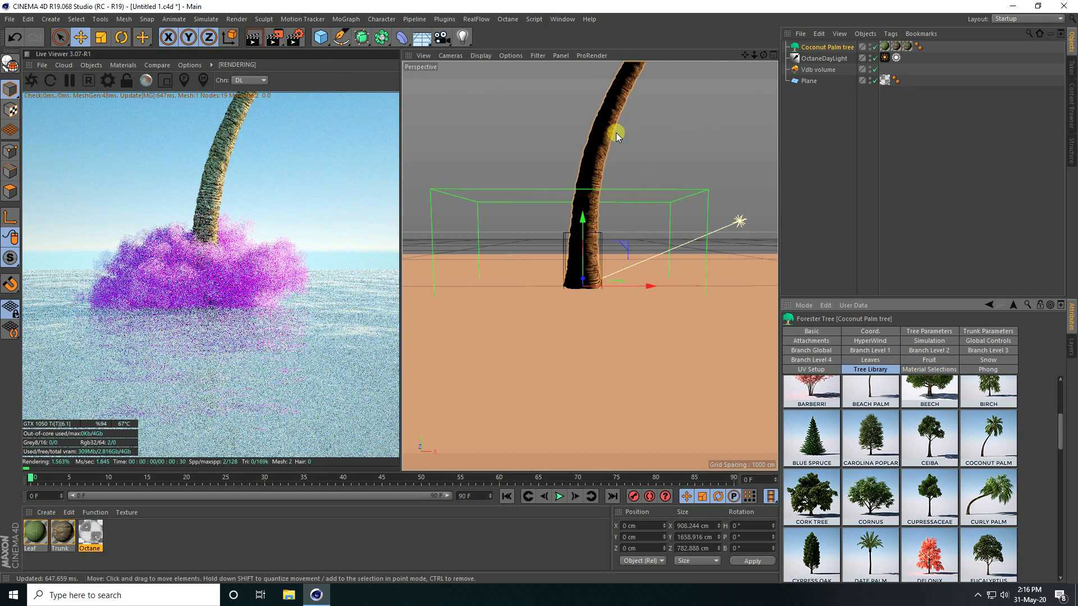
scroll(572, 287, down, 5)
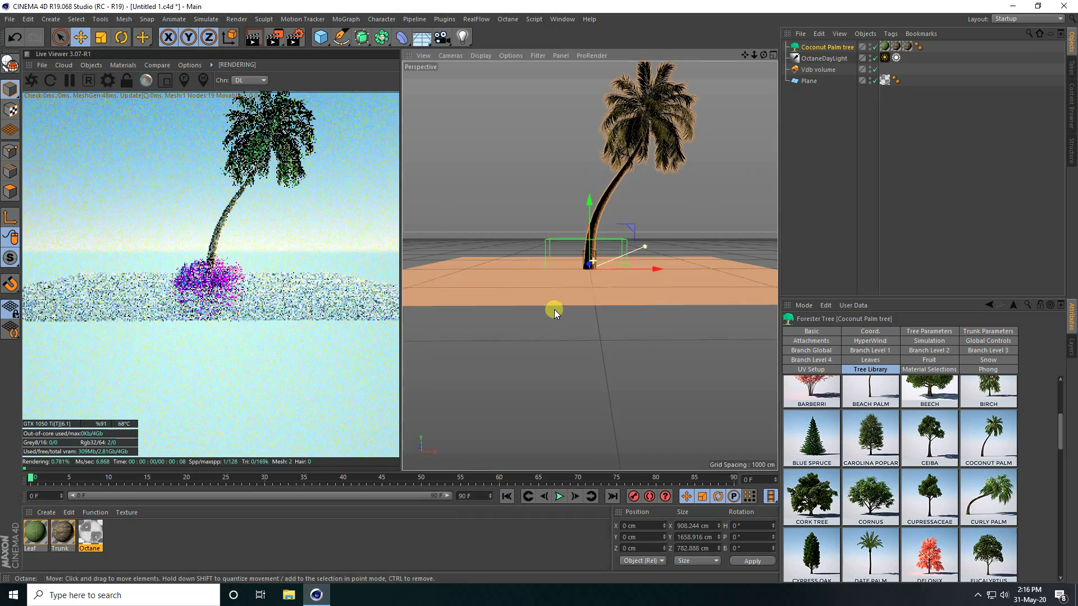
scroll(554, 308, up, 5)
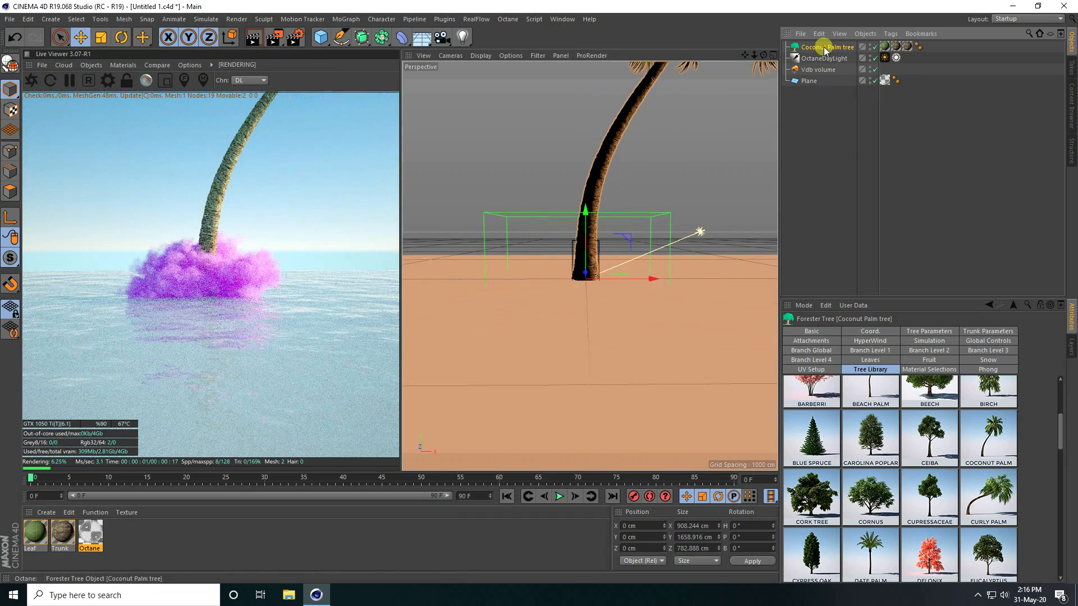
Step: Set the coconut palm's tree size to 0.3 in its tree parameters
click(916, 331)
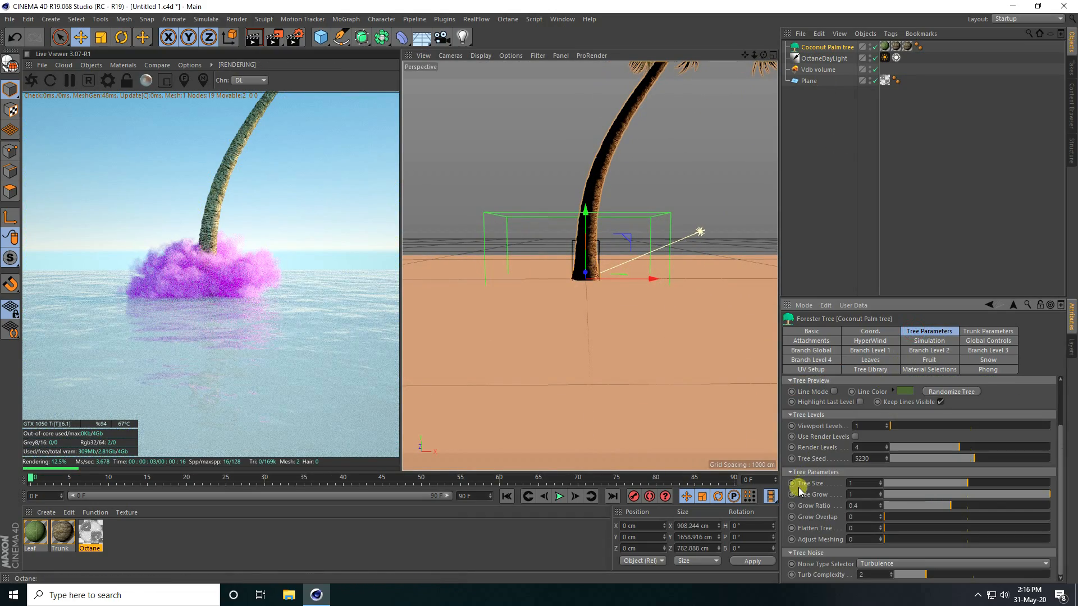
double_click(861, 483)
text(0)
key(Return)
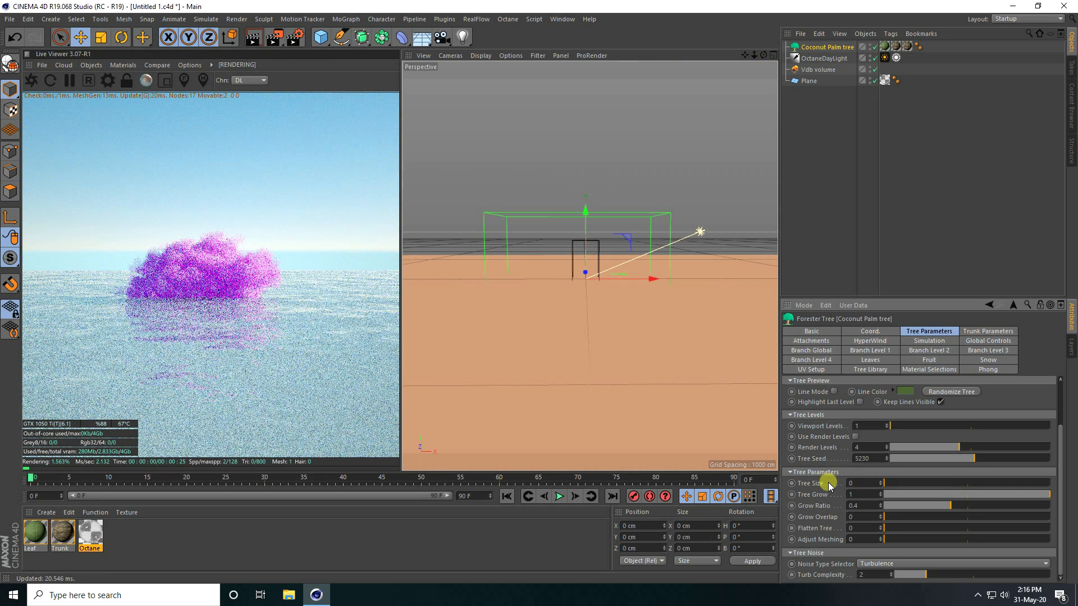
text(.3)
key(Return)
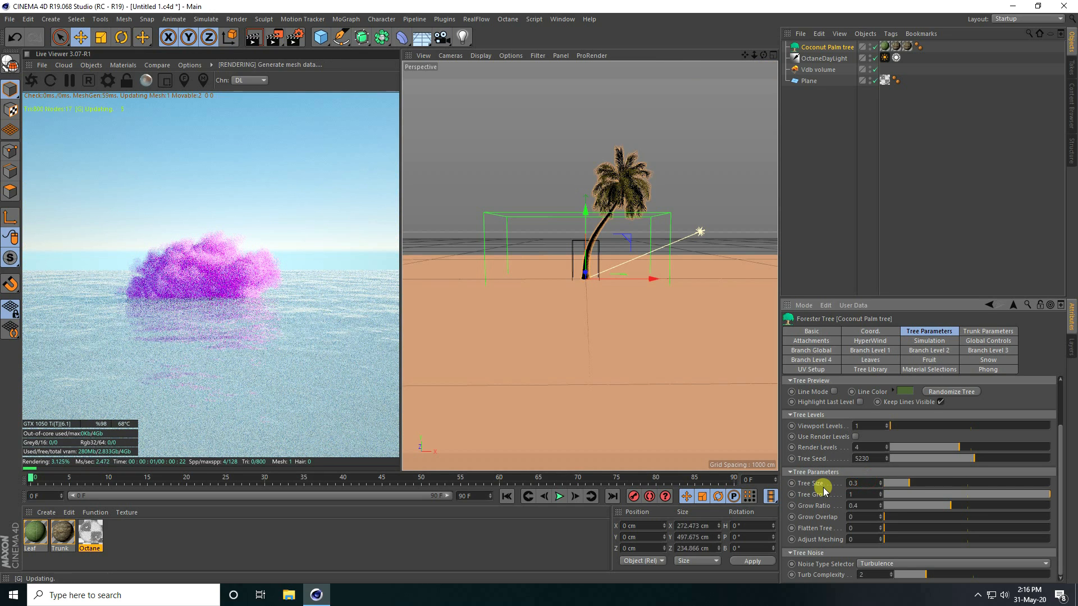
Step: Move the coconut palm up and sideways over the cloud, to about X 97 cm and Y 83 cm
drag(585, 210, 584, 188)
drag(643, 253, 681, 255)
scroll(618, 206, up, 3)
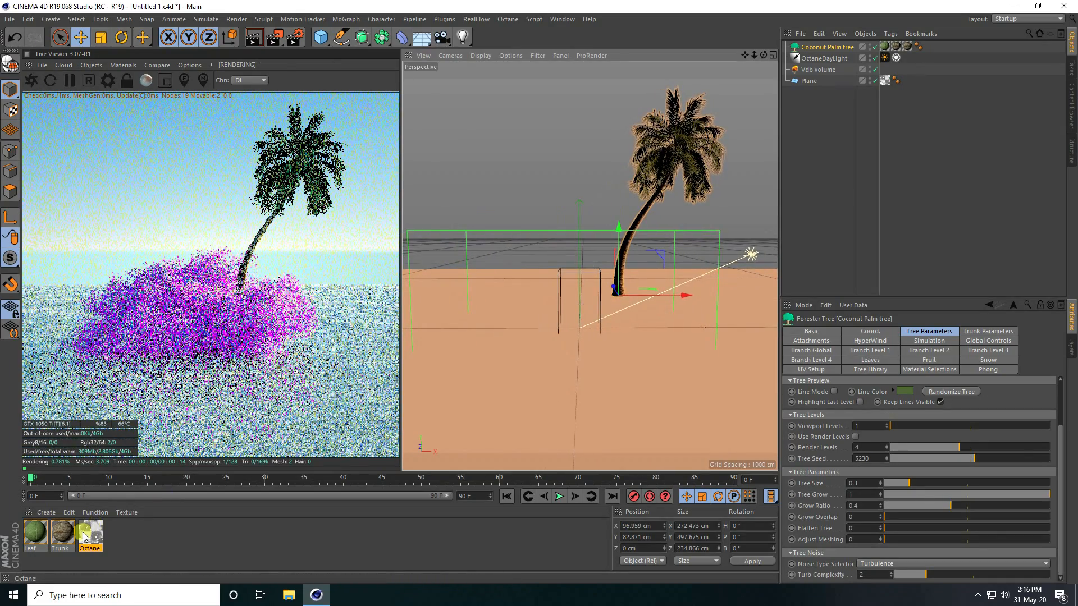
Step: Convert the palm's Leaf and Trunk materials to Octane materials and remove the unused originals
drag(29, 567, 73, 514)
drag(30, 560, 67, 523)
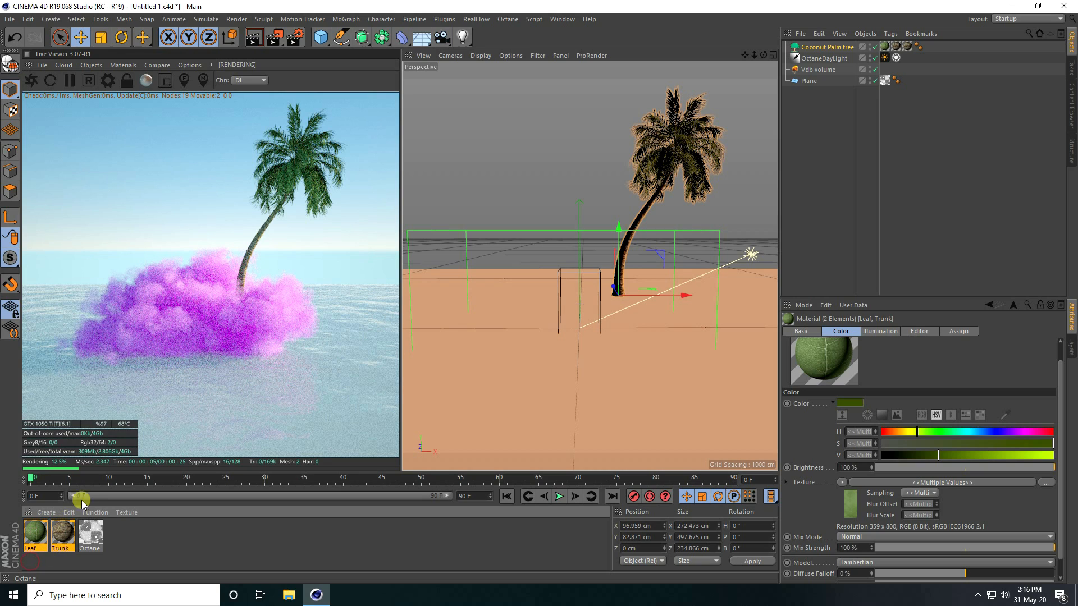
click(123, 65)
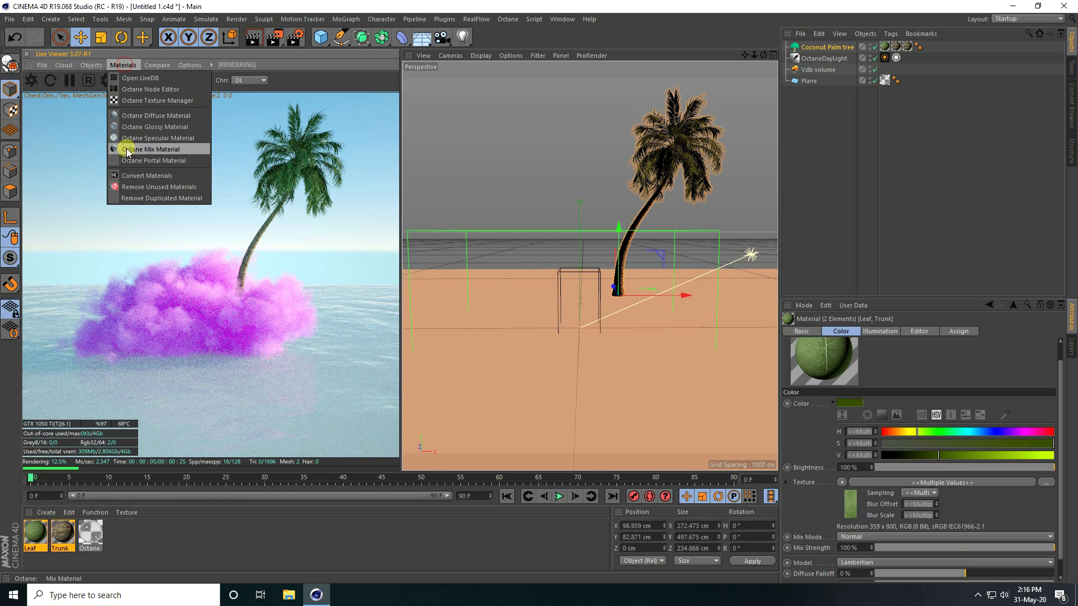
click(159, 176)
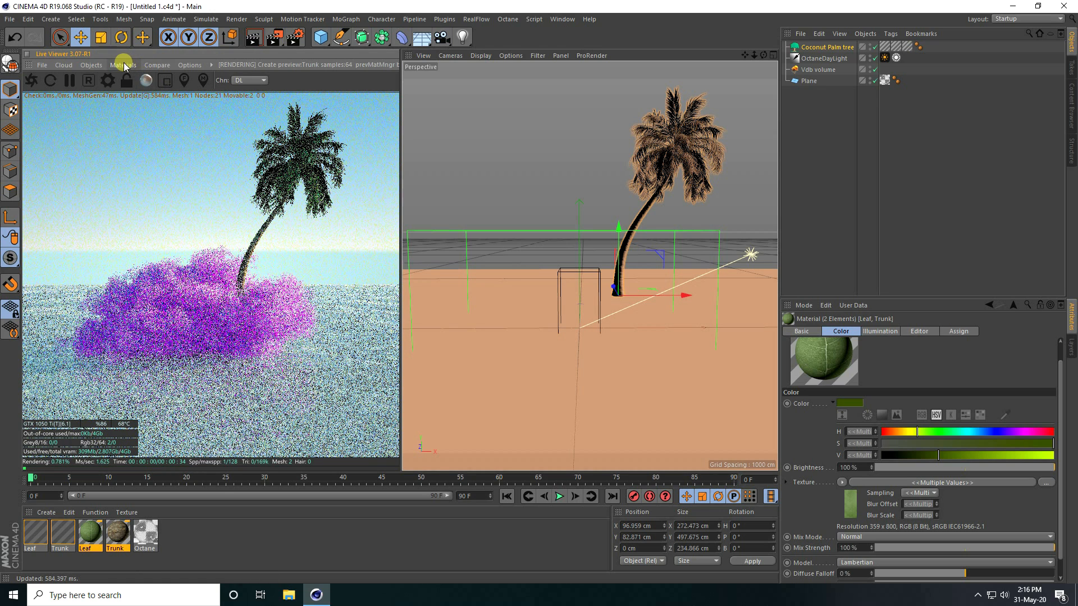
click(123, 65)
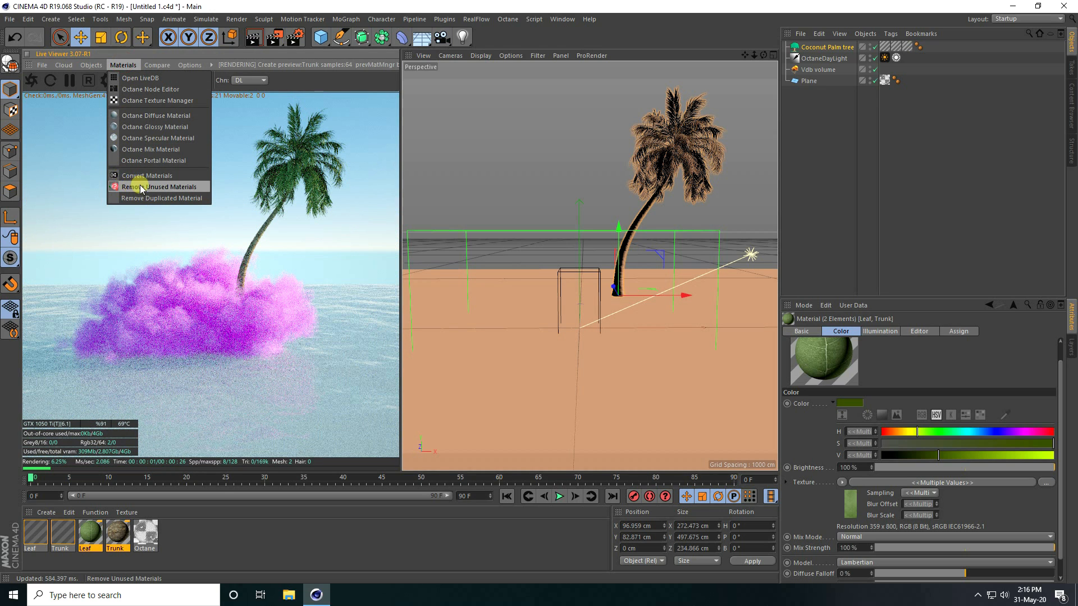
click(176, 187)
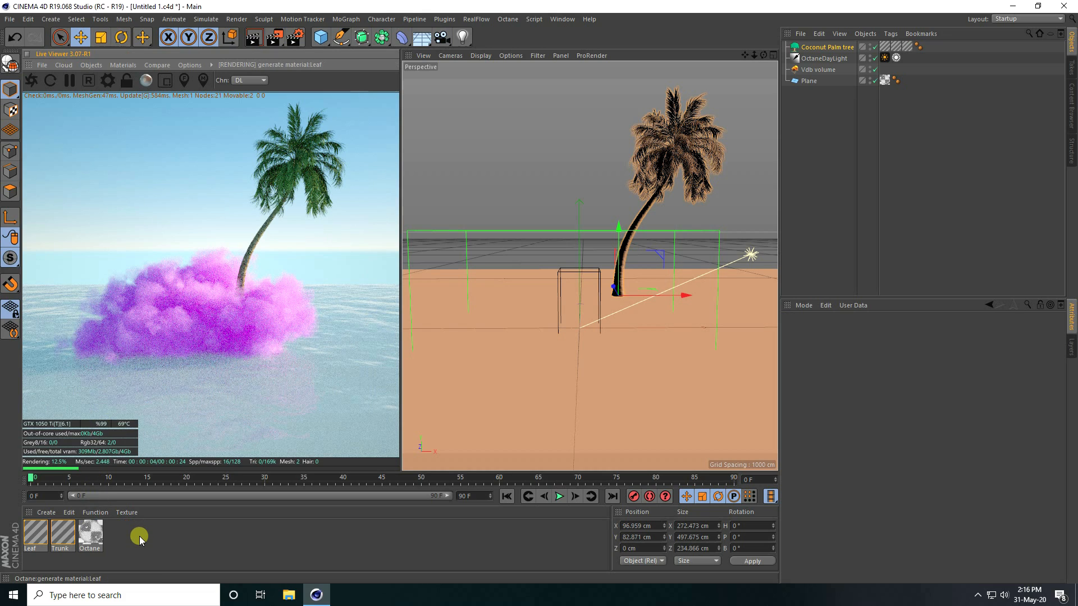
Step: Connect the Trunk material's ImageTexture node to its Bump input as well, and close the node and material editors
click(58, 542)
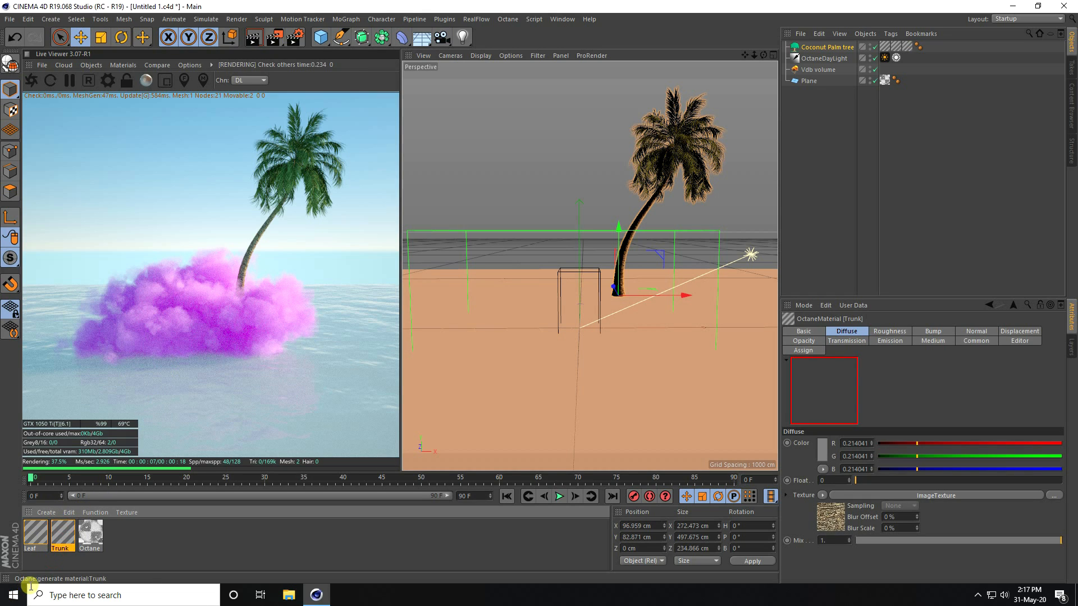
double_click(62, 533)
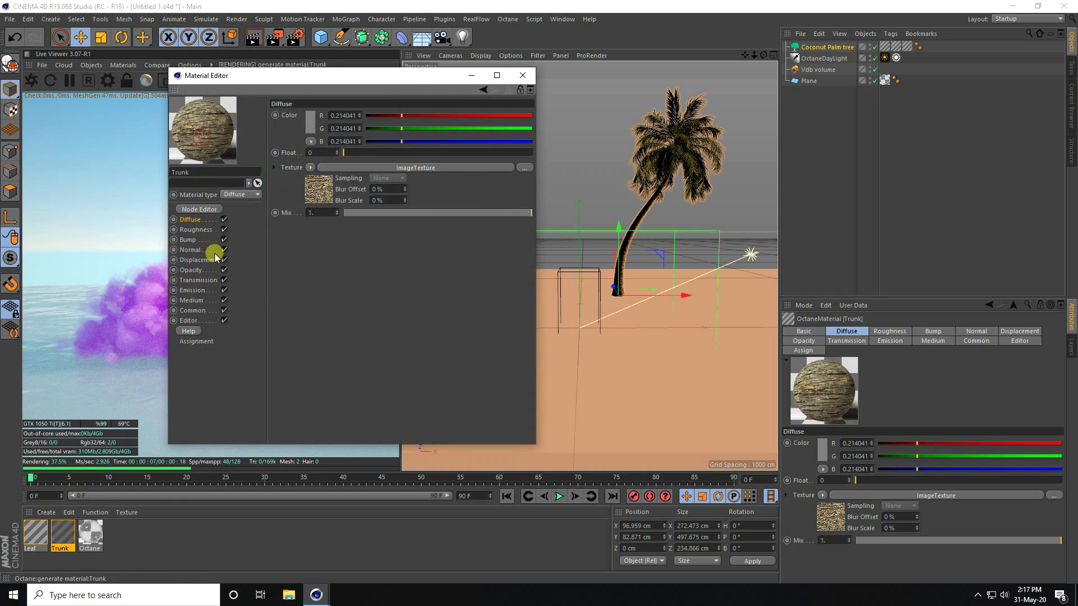
click(199, 210)
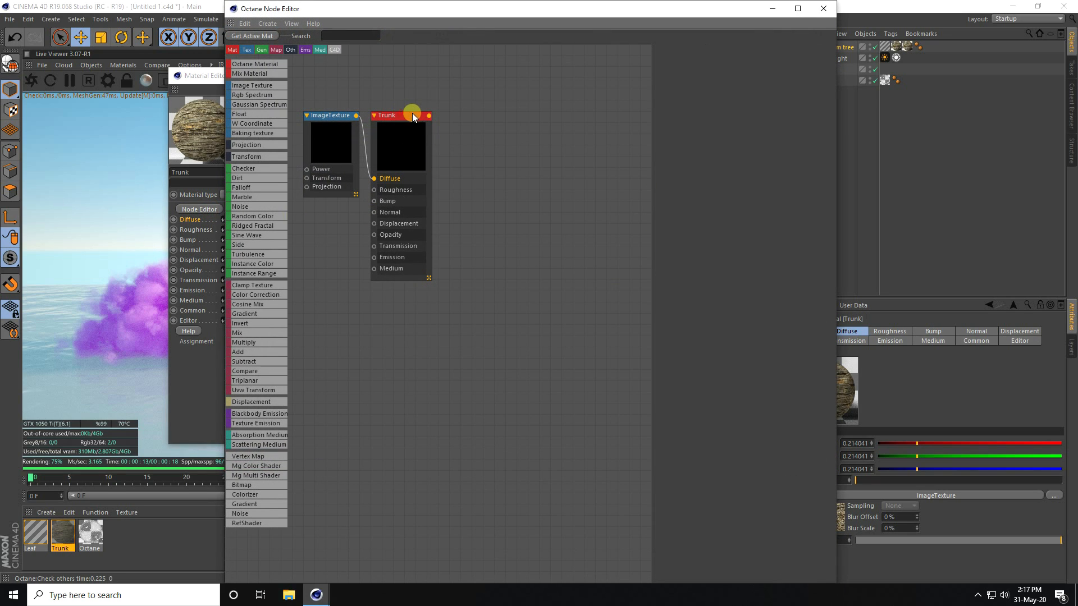
drag(399, 113, 449, 106)
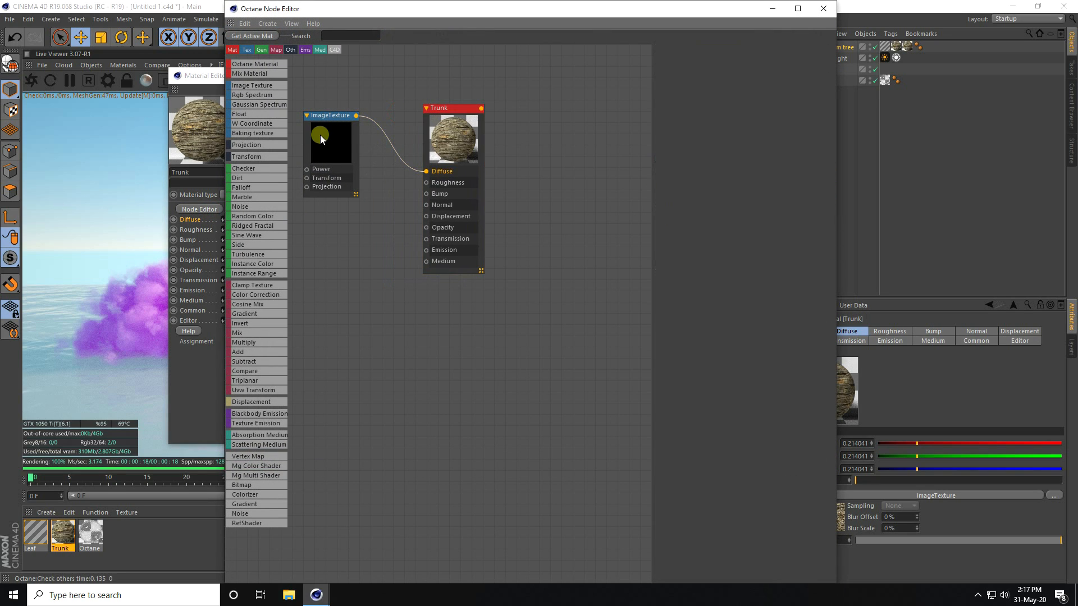
click(355, 119)
drag(356, 117, 426, 194)
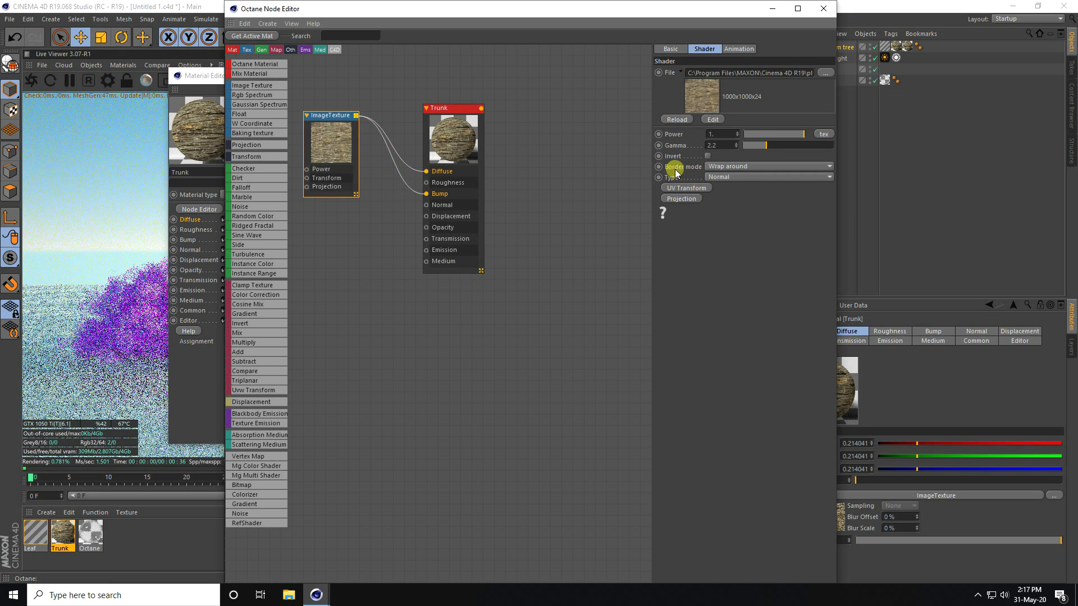
click(823, 9)
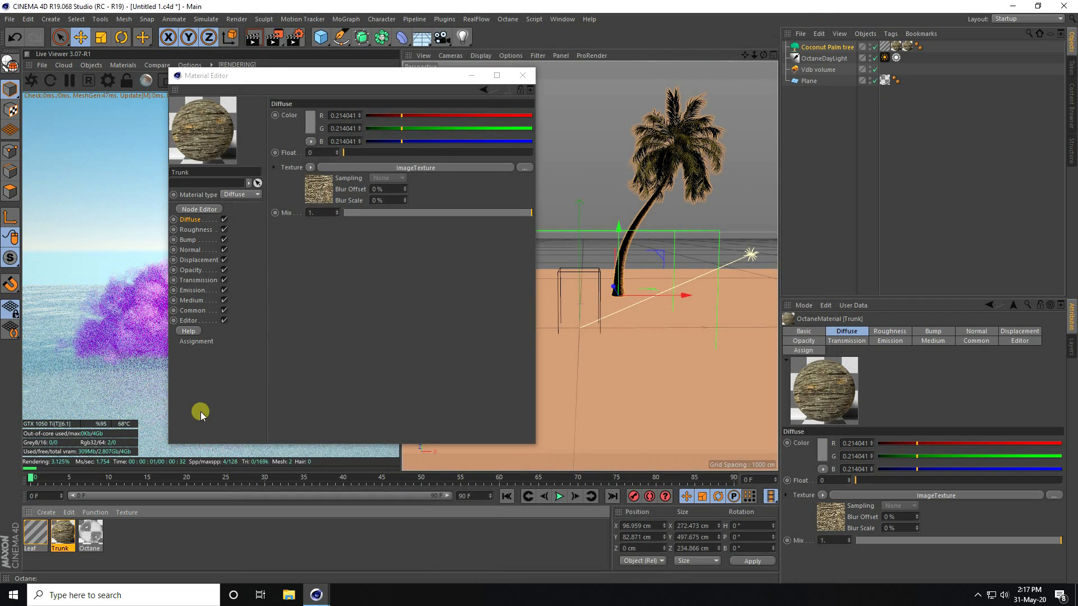
click(523, 75)
Step: Connect the Leaf material's ImageTexture node to its Transmission input as well, and close the node and material editors
click(37, 538)
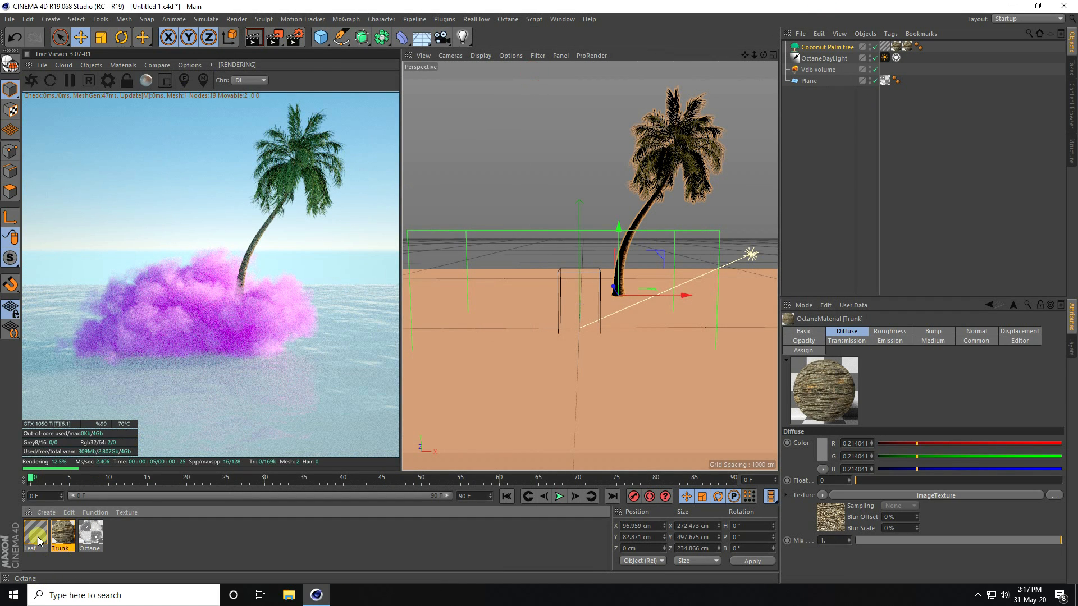
double_click(39, 533)
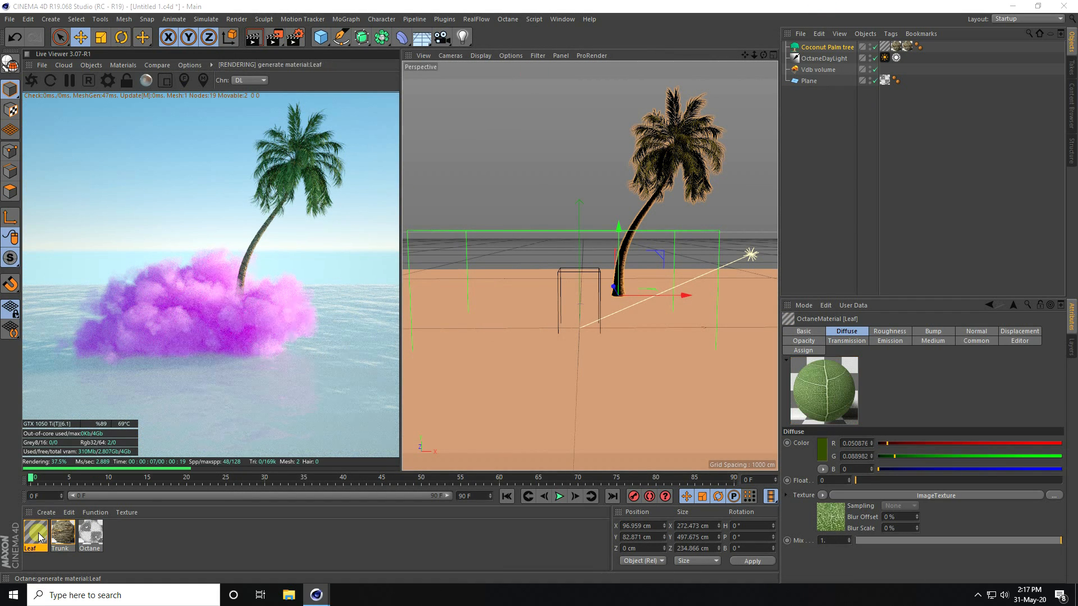
drag(328, 83, 382, 80)
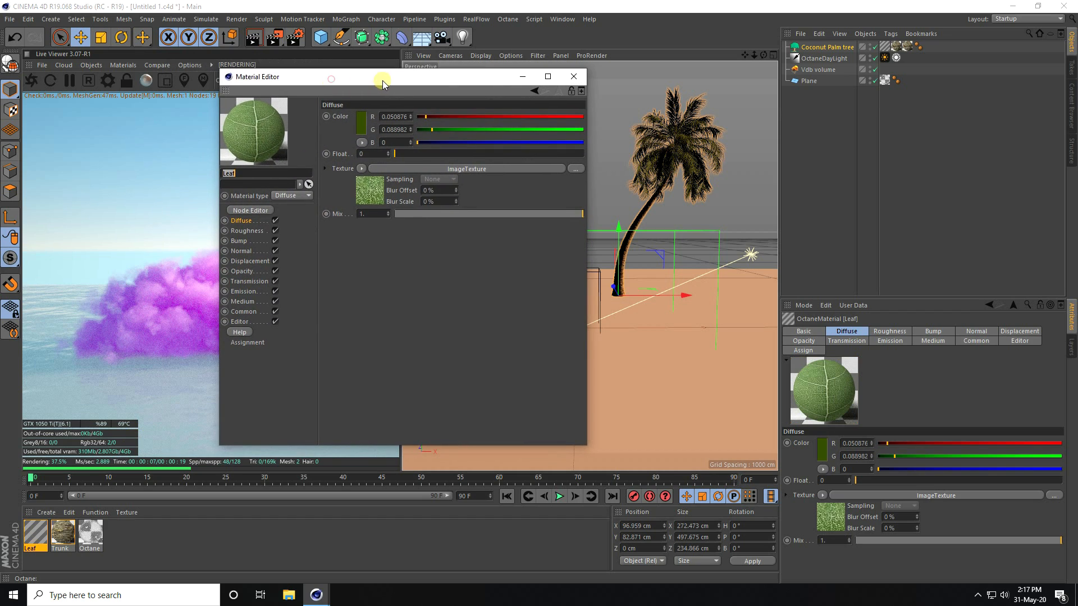
click(250, 211)
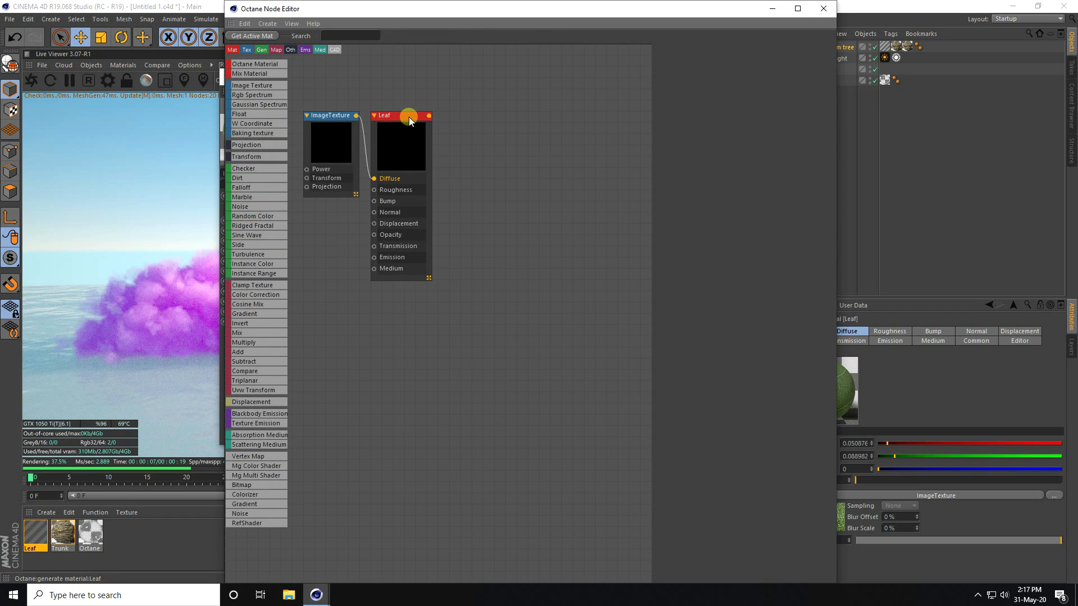
drag(409, 117, 416, 117)
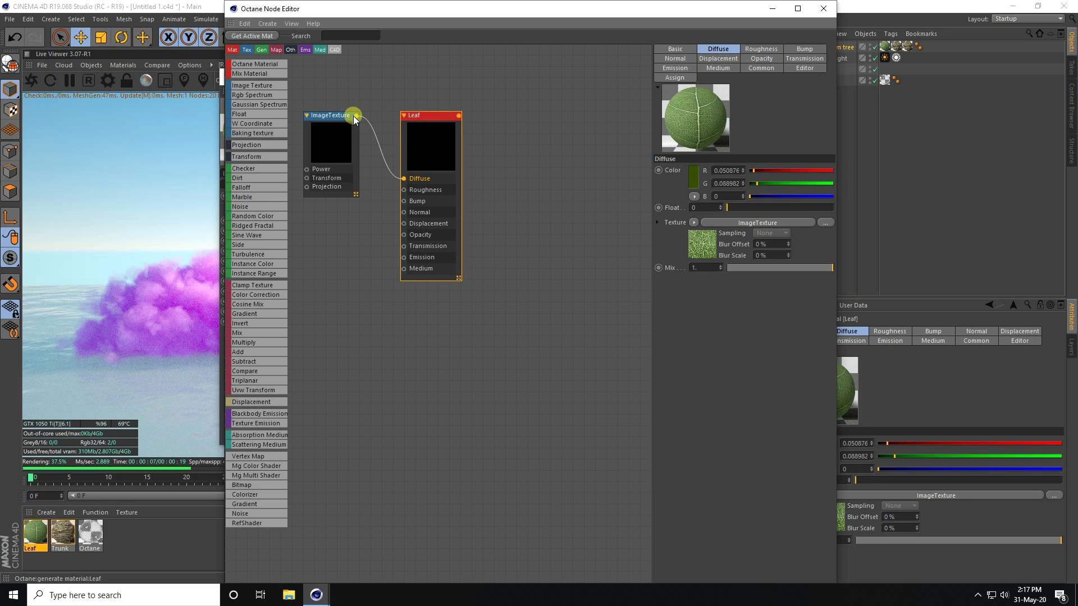
drag(357, 117, 393, 247)
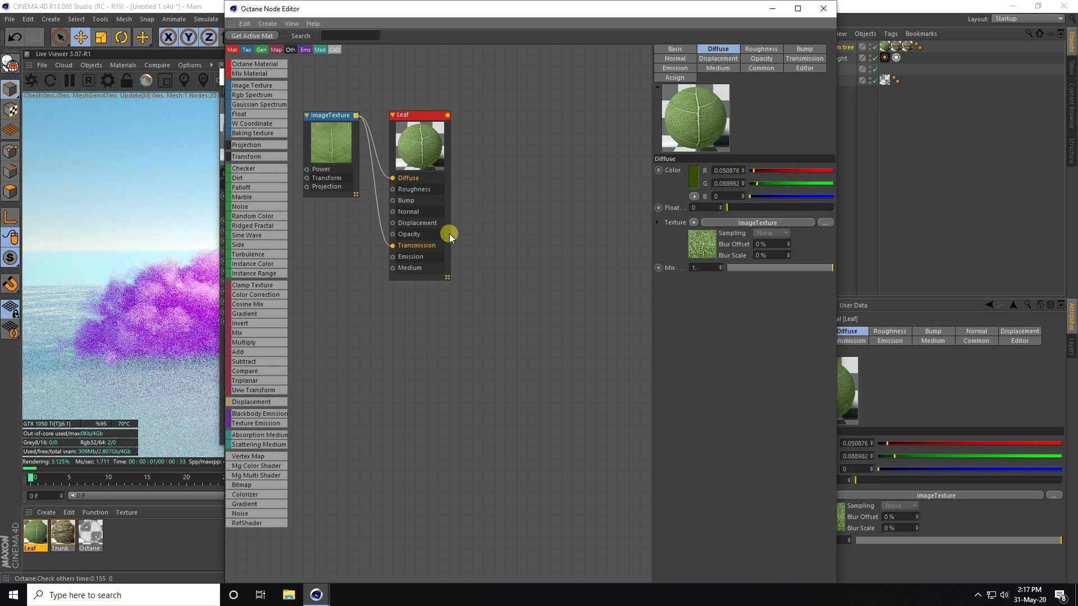
click(824, 9)
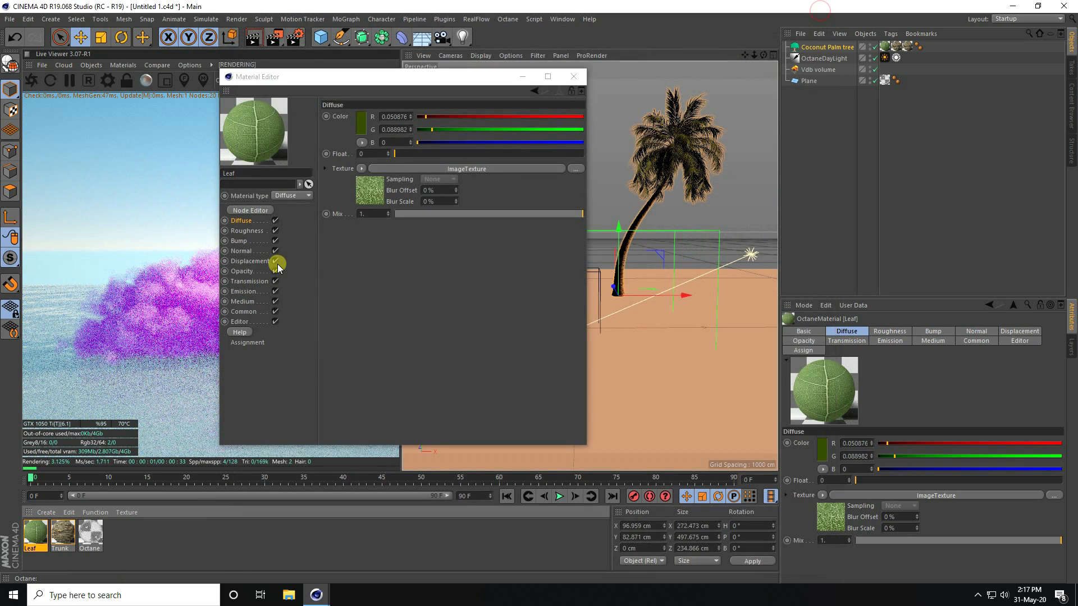
click(574, 76)
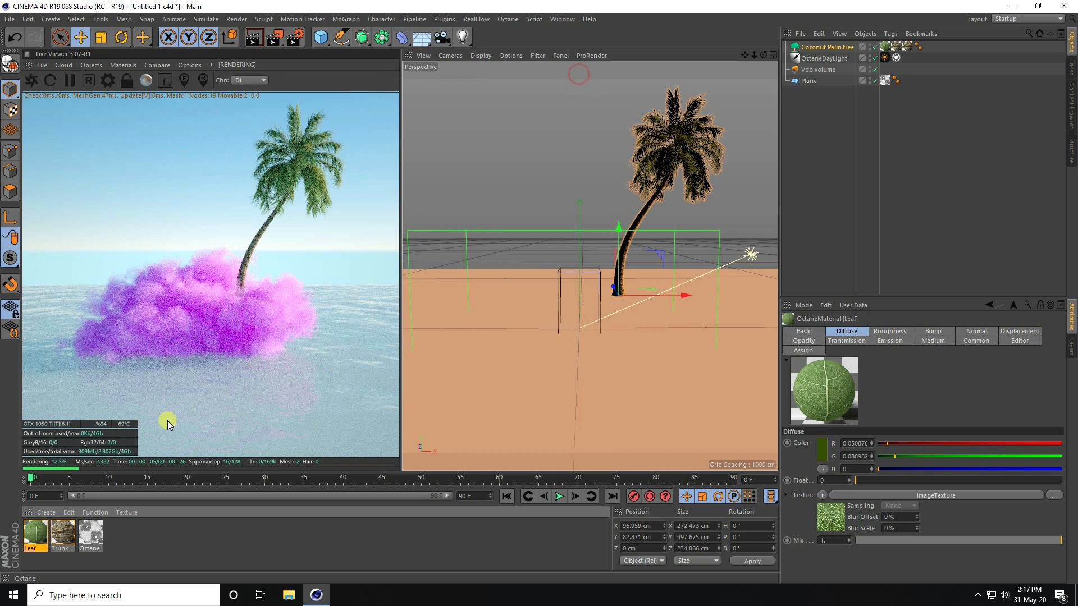
Step: Duplicate the coconut palm and set the copy's heading rotation to 180° so it leans the opposite way
click(814, 47)
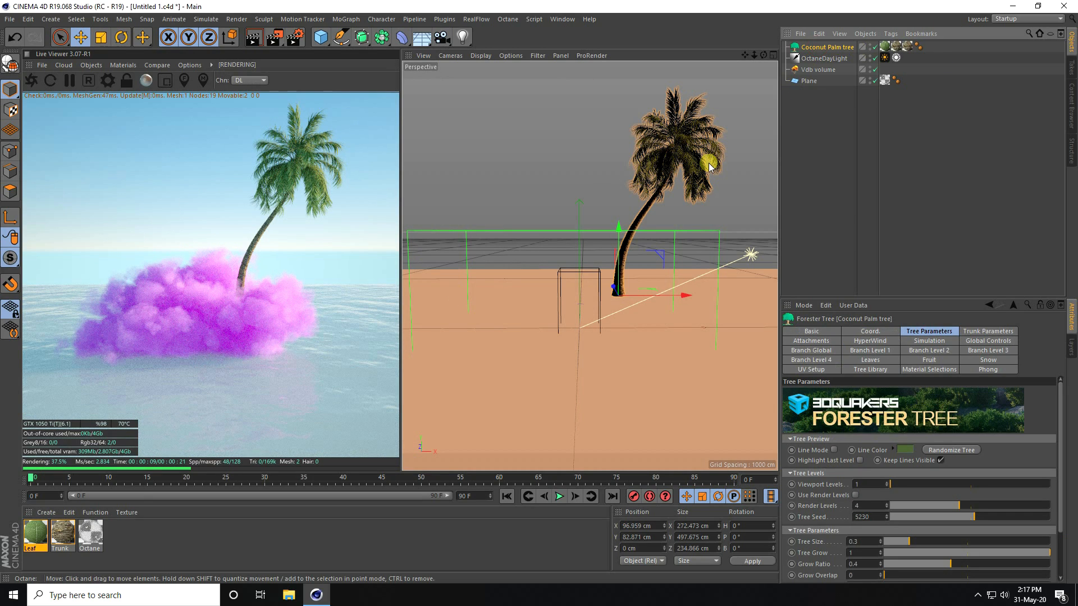
key(ctrl+c)
key(ctrl+v)
click(121, 38)
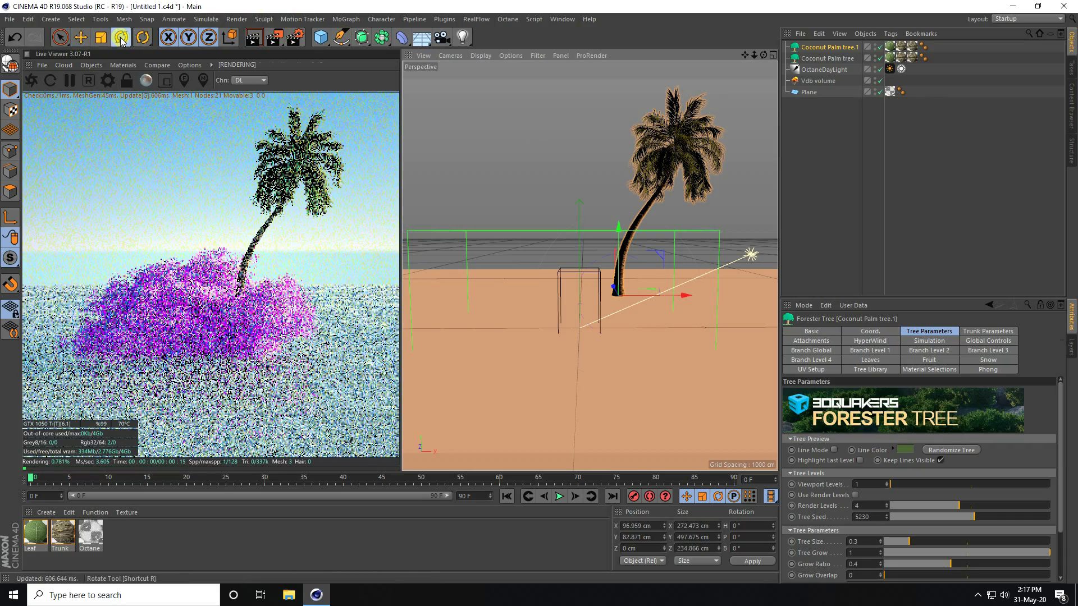
click(120, 38)
drag(586, 301, 748, 202)
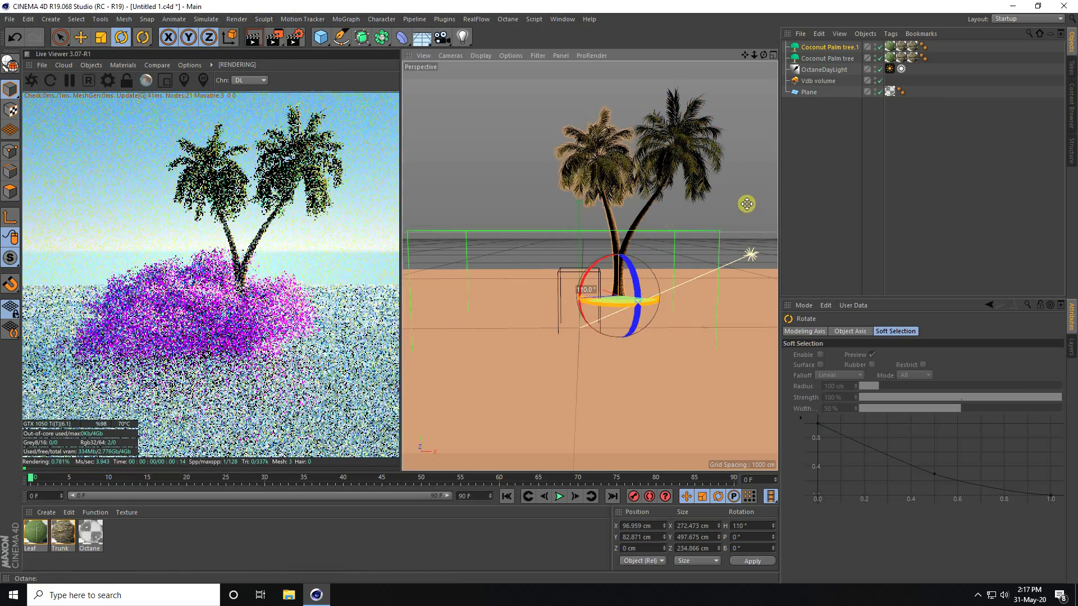
click(754, 524)
text(18)
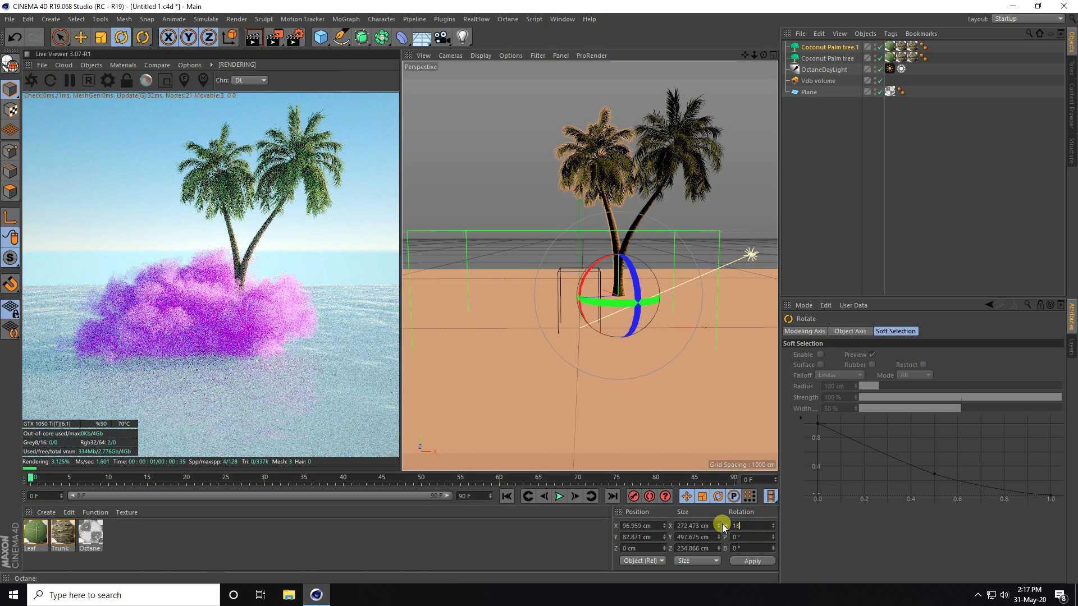
text(0)
key(Return)
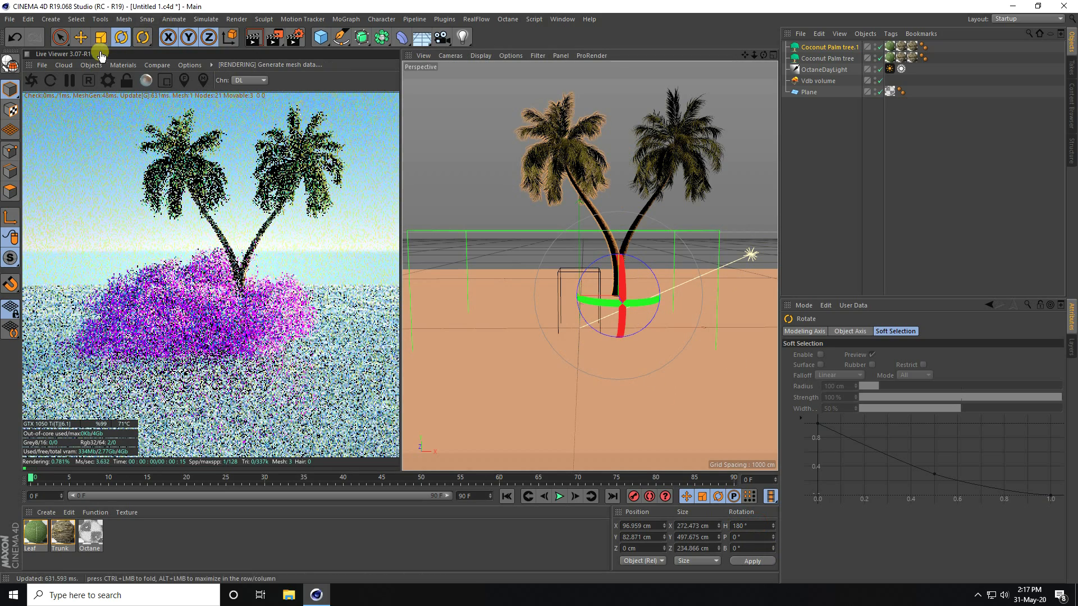
Step: Move the duplicate palm across the cloud to about X -153 cm and lower the original palm to about Y 67.5 cm
click(81, 38)
drag(534, 300, 458, 292)
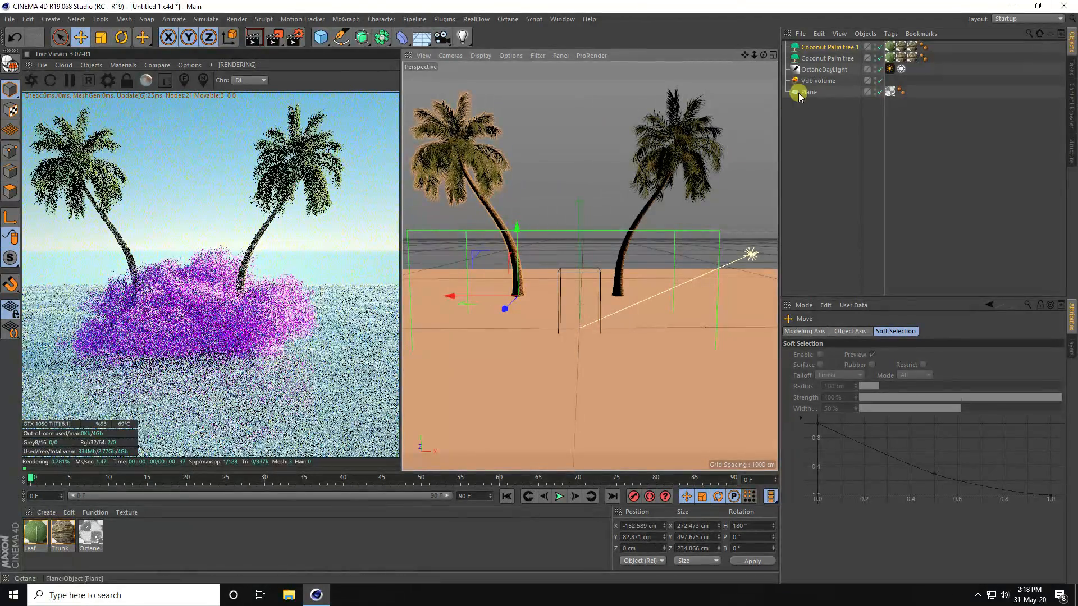
click(819, 58)
drag(618, 230, 618, 237)
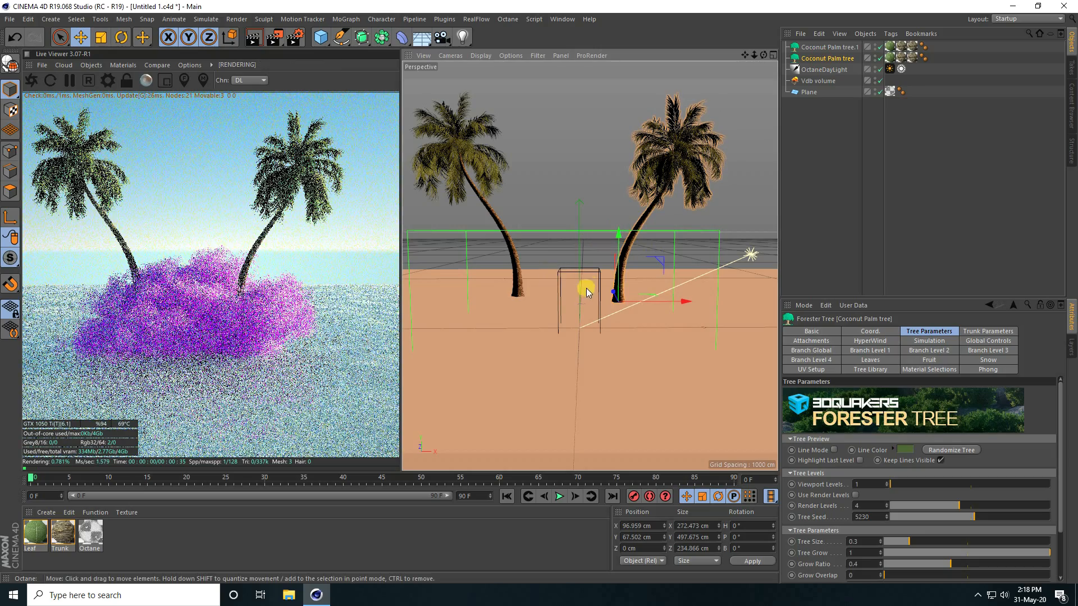
Step: Add another Forester Tree object and load the Beach Palm preset from the tree library
scroll(581, 315, down, 3)
scroll(576, 302, down, 2)
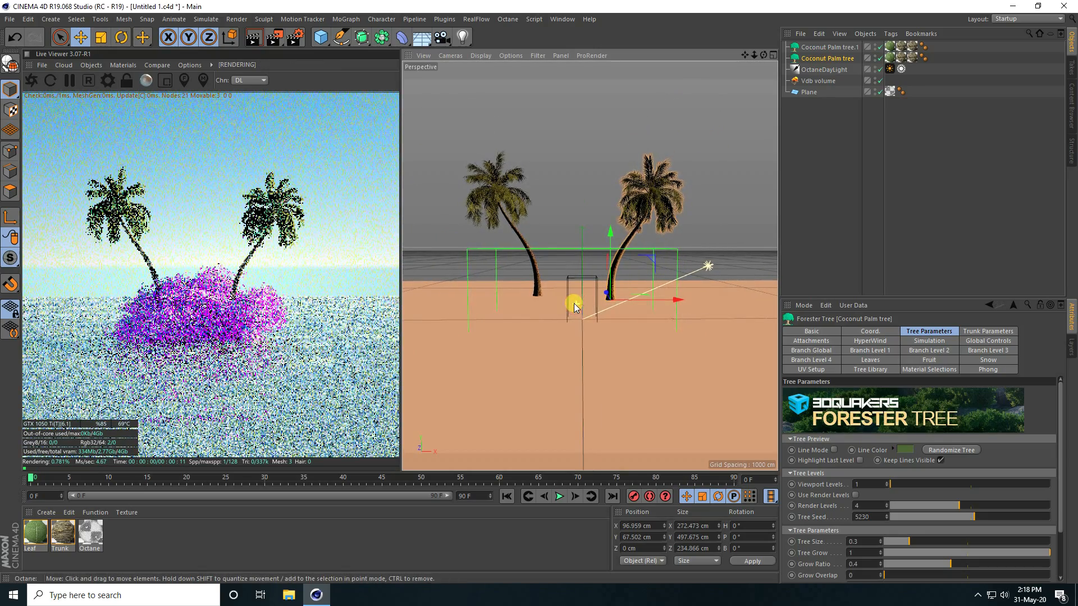
click(444, 19)
mouse_move(477, 61)
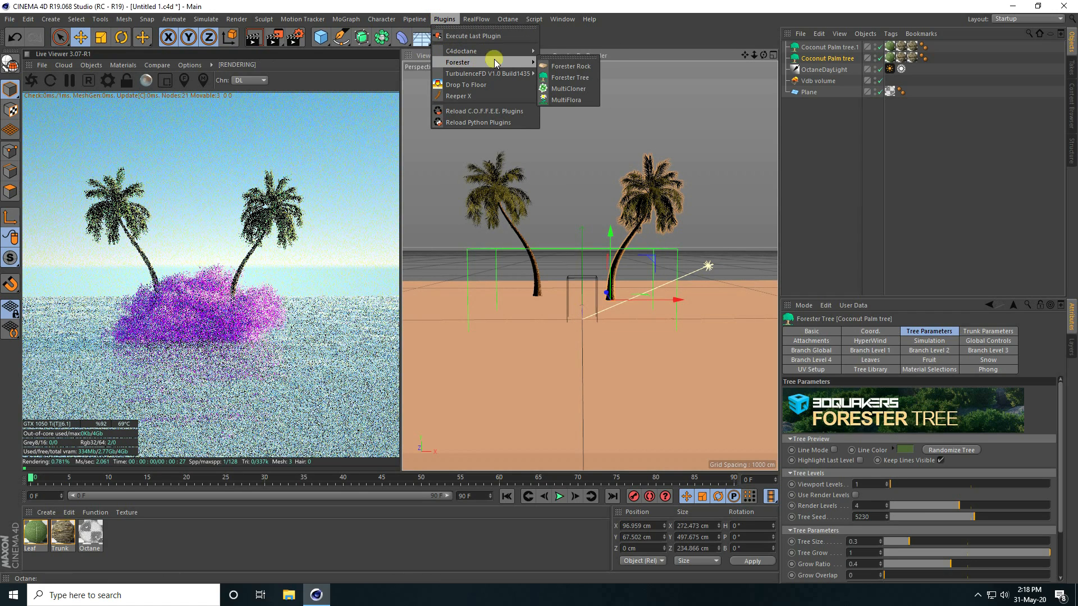
click(569, 78)
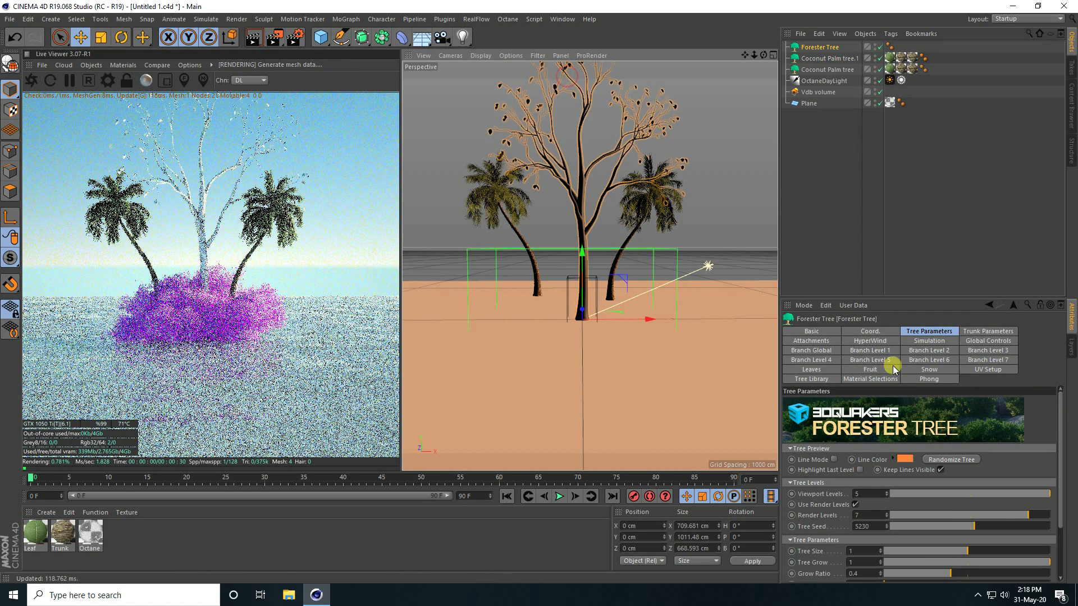
click(809, 379)
drag(1060, 419, 1059, 436)
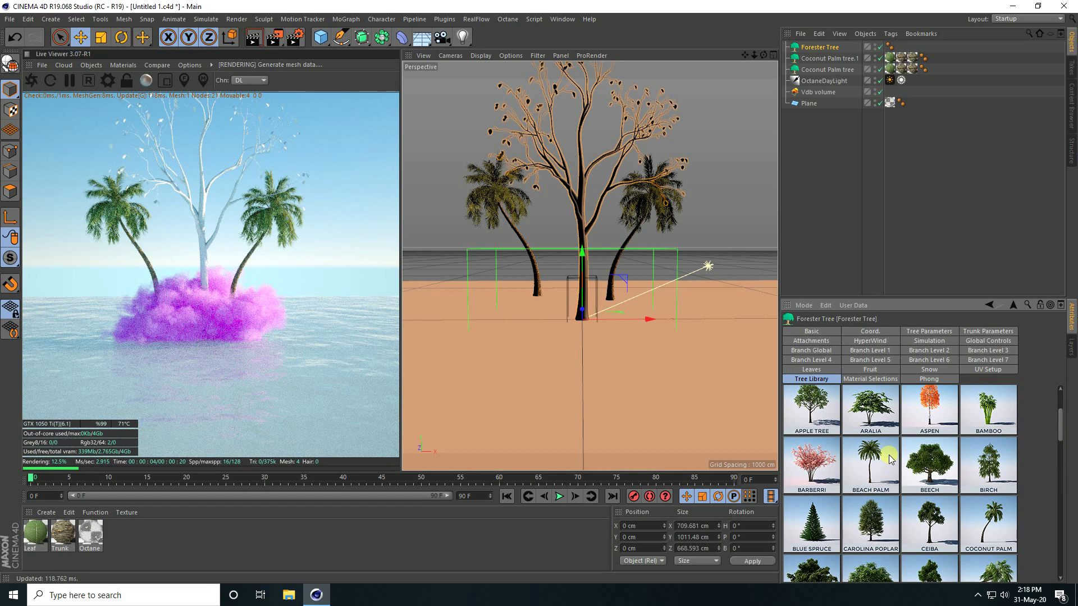
click(862, 472)
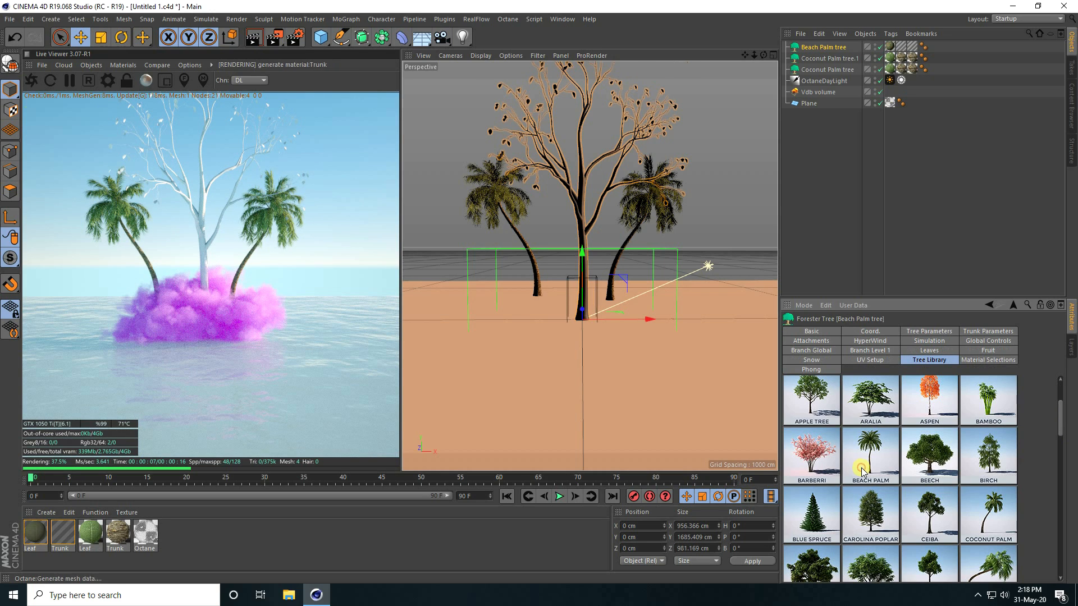
Step: Set the beach palm's tree size to 0.3 in its tree parameters
click(921, 333)
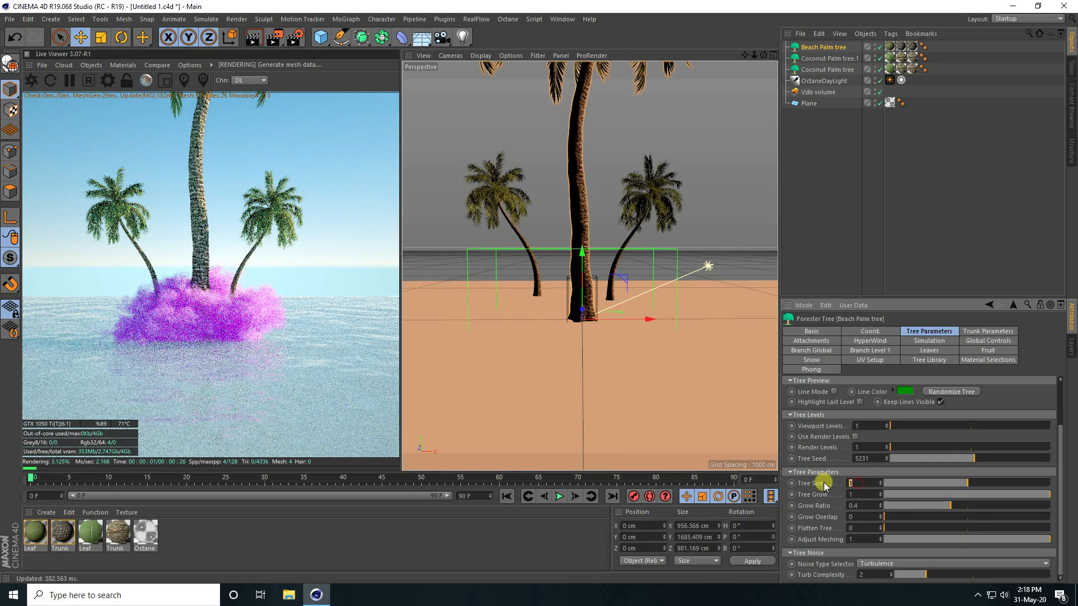
text(0.3)
key(Return)
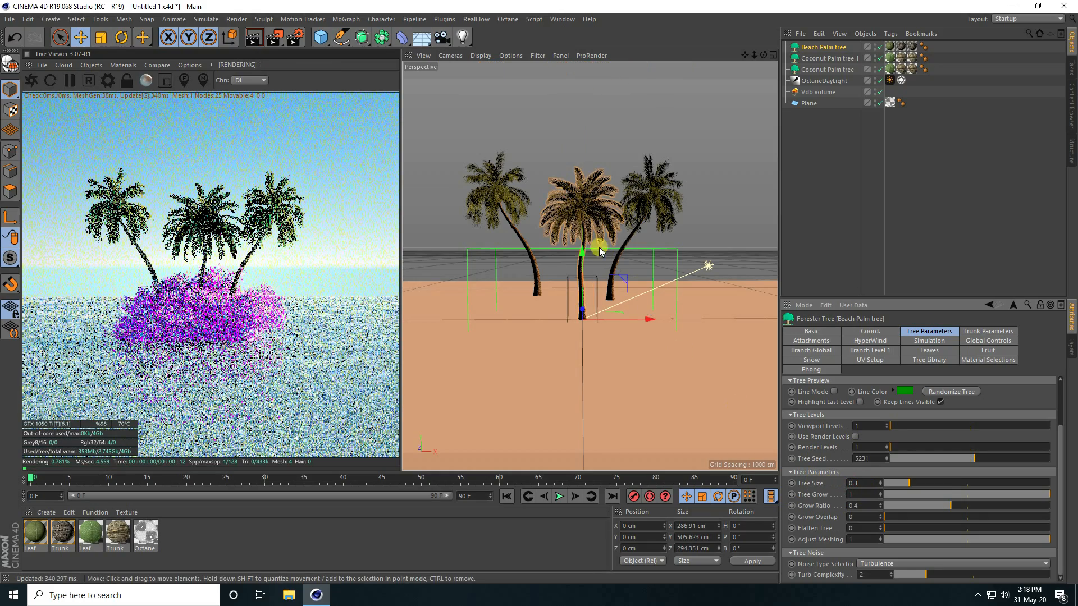
Step: Raise the beach palm between the two coconut palms to about Y 158 cm and check its placement from above
drag(580, 211, 579, 206)
middle_click(608, 272)
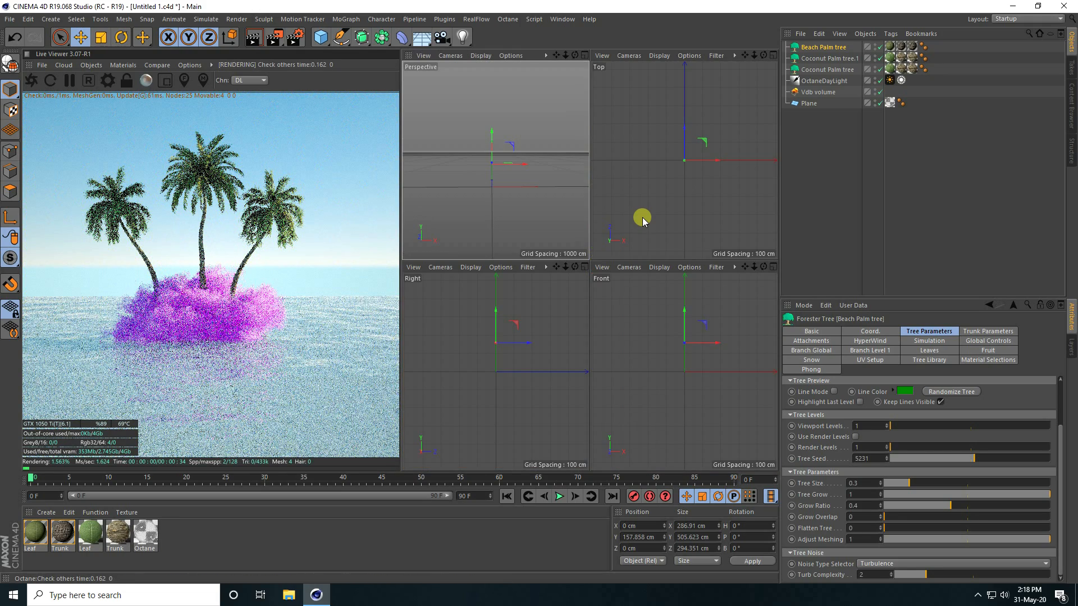
middle_click(643, 223)
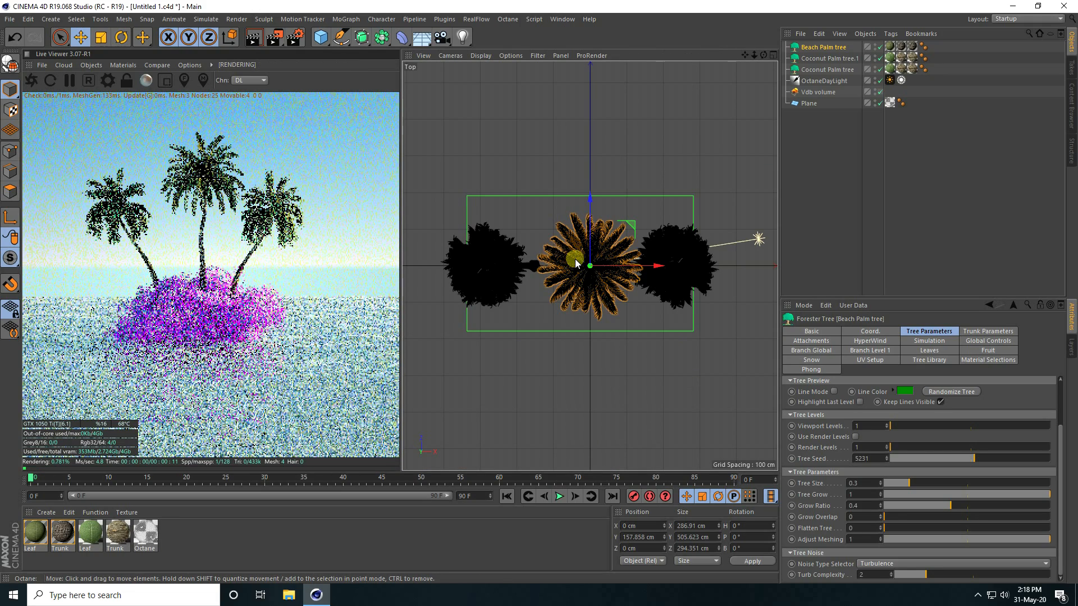
middle_click(494, 149)
middle_click(493, 149)
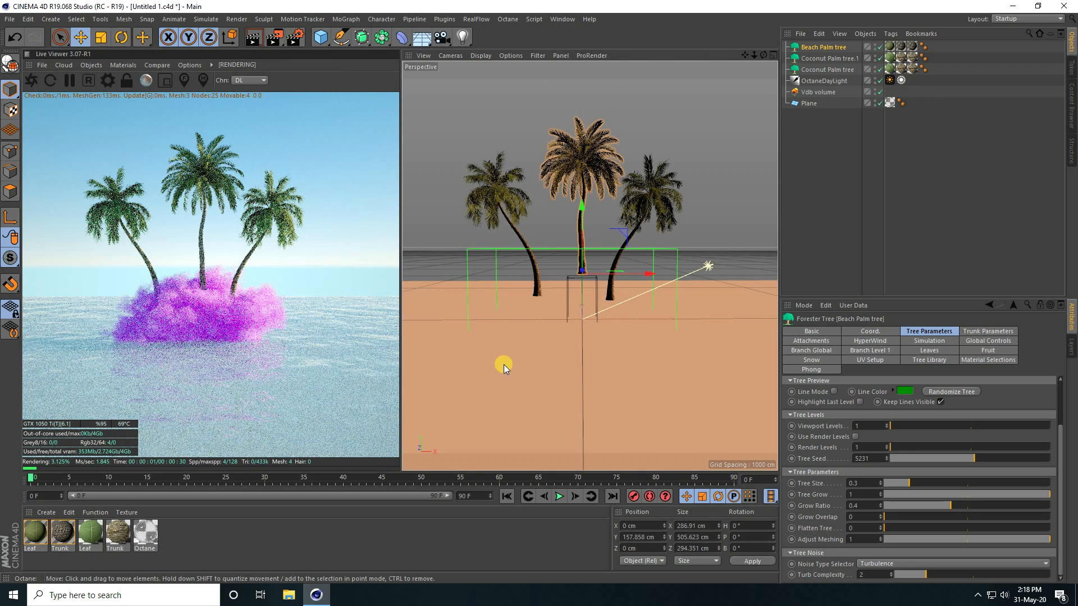
Step: Convert the beach palm's Leaf and Trunk materials to Octane materials and remove the unused originals
ctrl+click(63, 530)
click(123, 64)
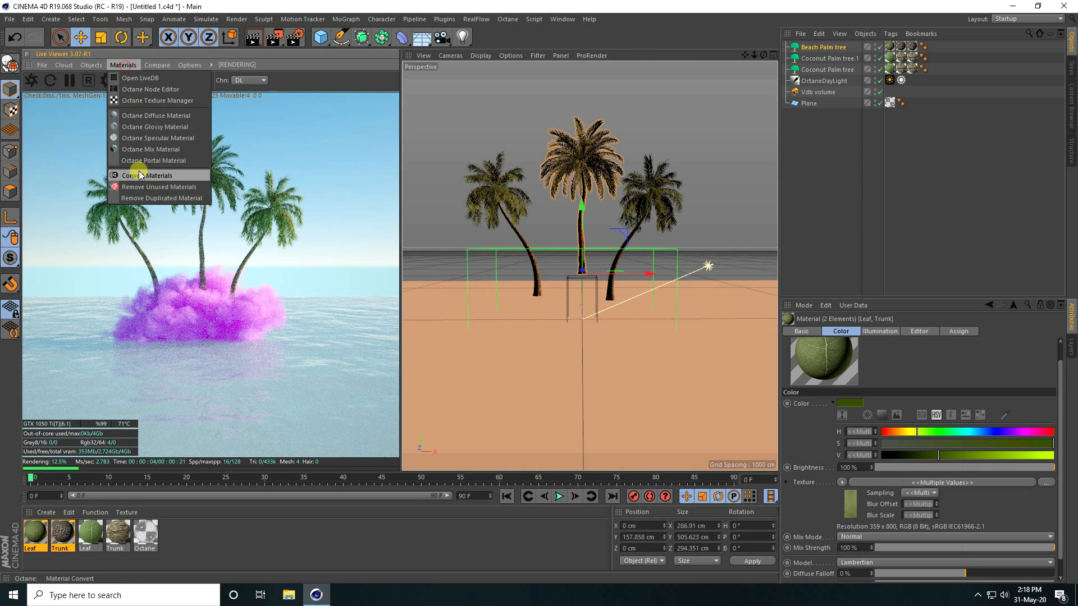
click(141, 175)
click(120, 65)
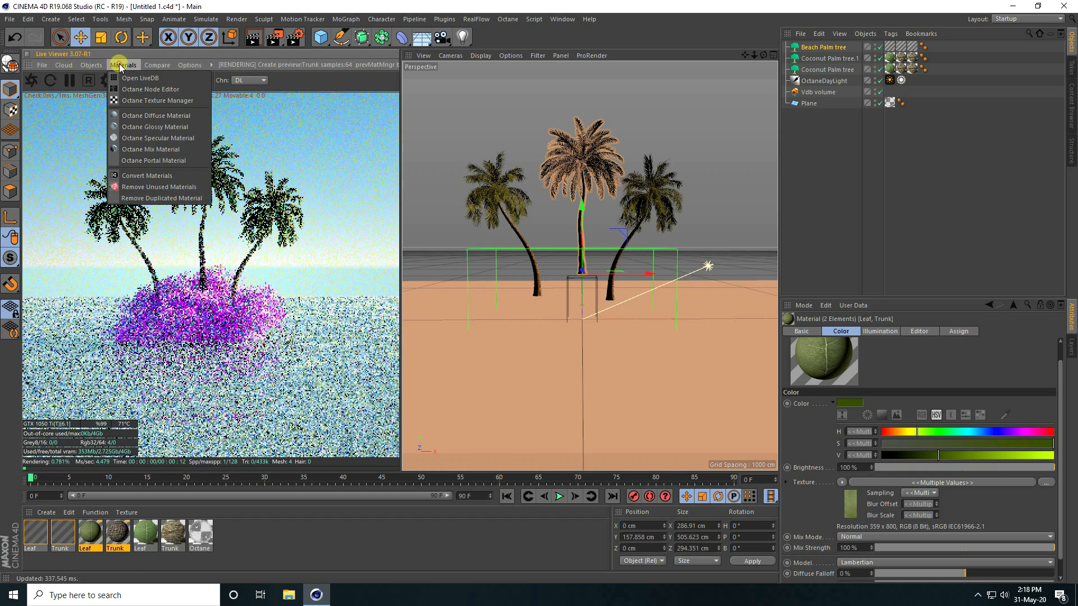
click(159, 187)
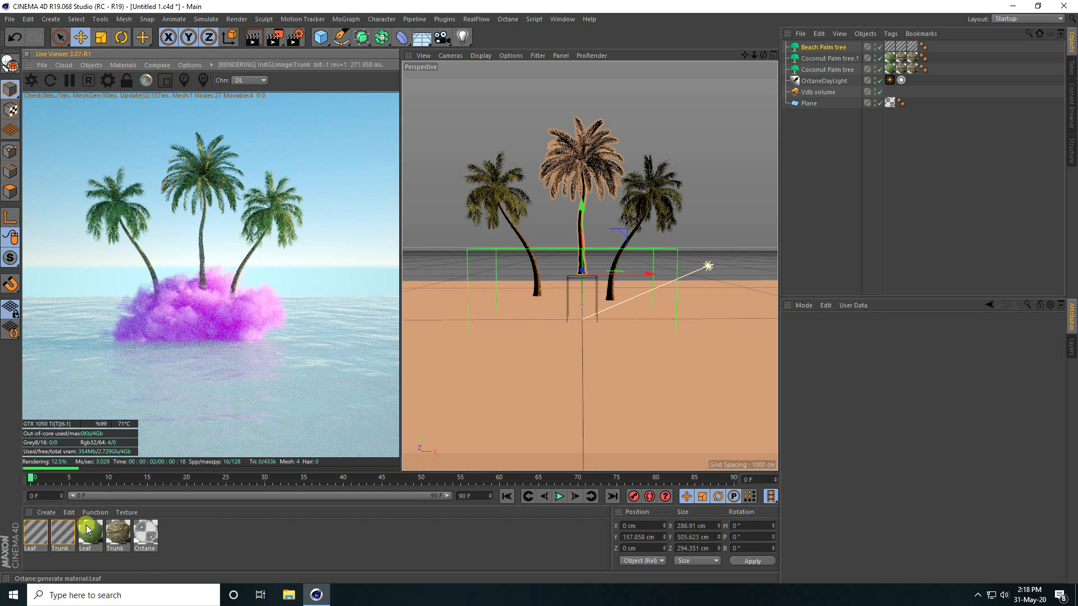
Step: Connect the beach palm Trunk material's ImageTexture node to its Bump input as well, and close both editors
click(62, 533)
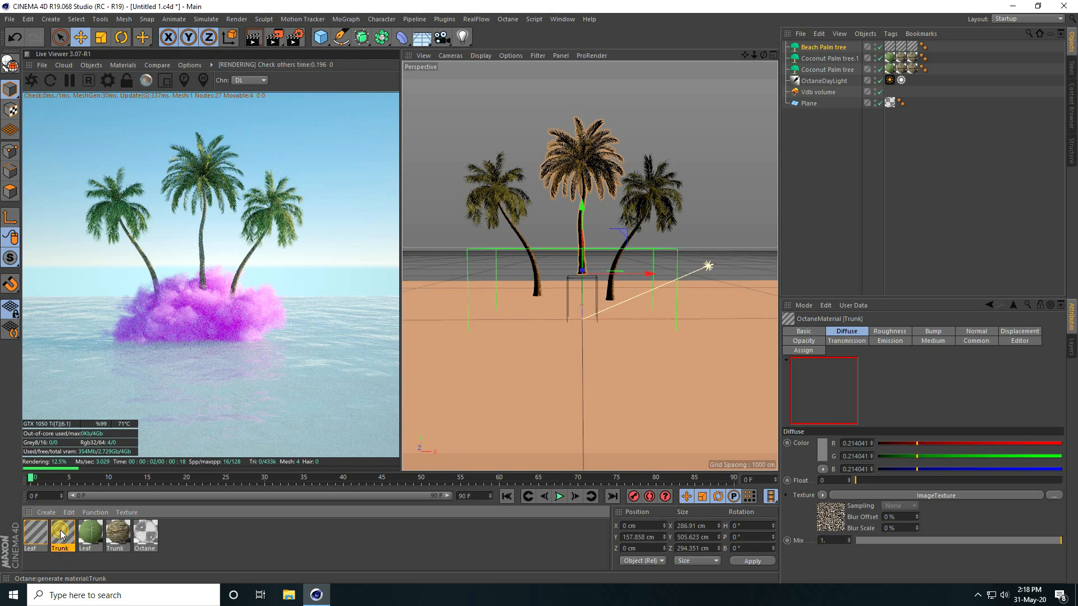
double_click(60, 532)
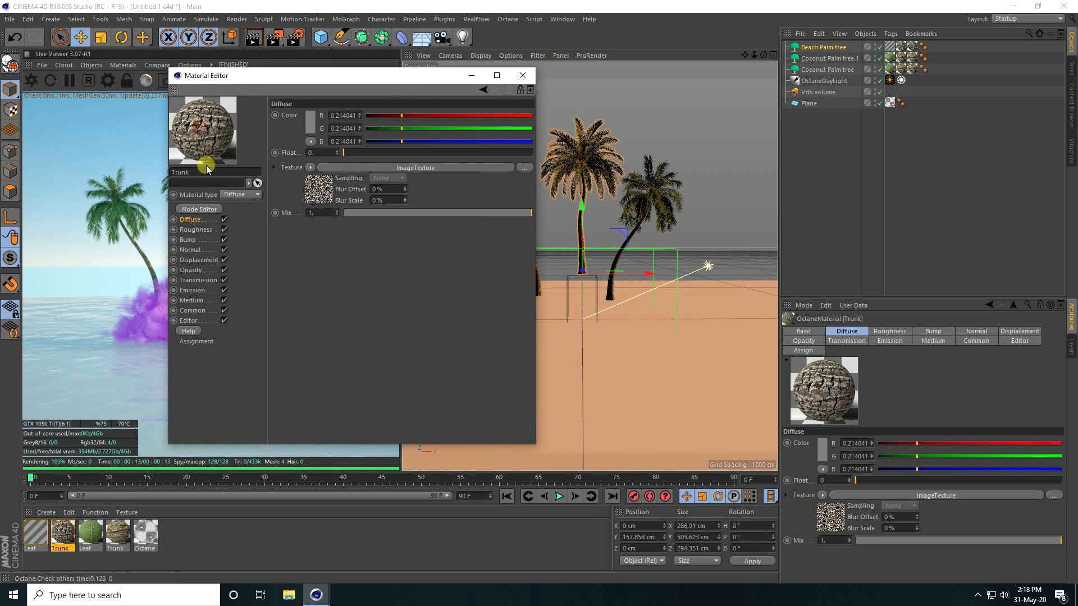
click(199, 209)
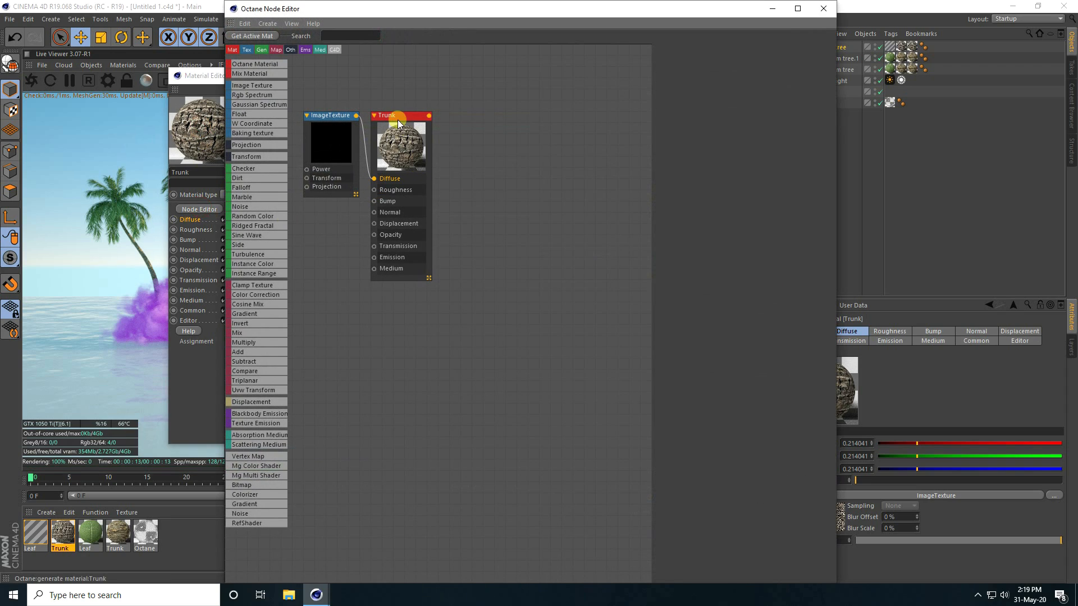
drag(397, 121, 443, 121)
drag(356, 115, 420, 201)
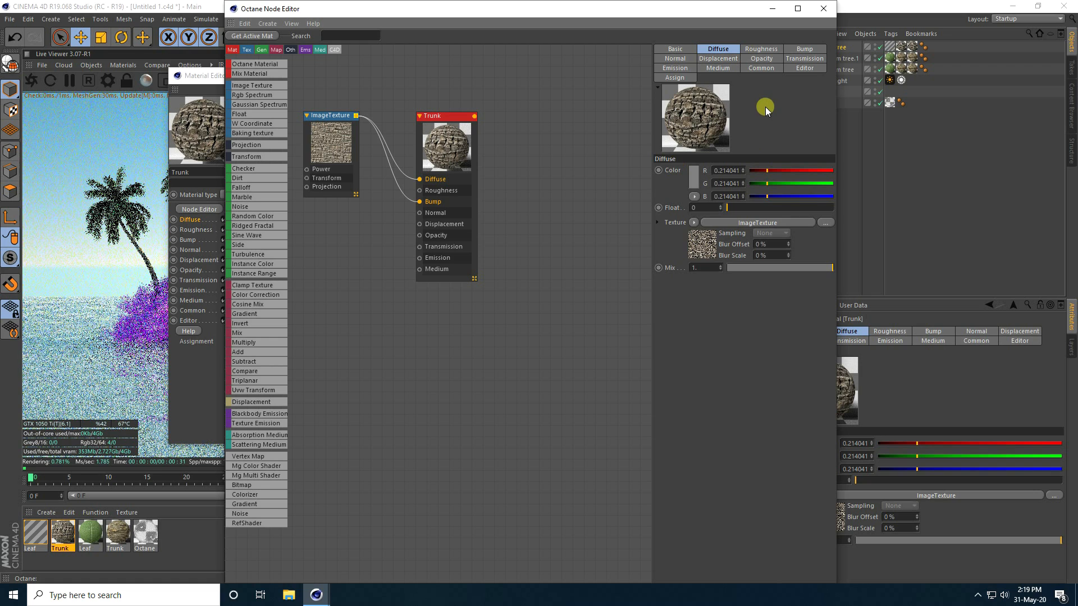
click(824, 11)
click(531, 75)
Step: Connect the beach palm Leaf material's ImageTexture node to its Transmission input as well, and close both editors
double_click(35, 531)
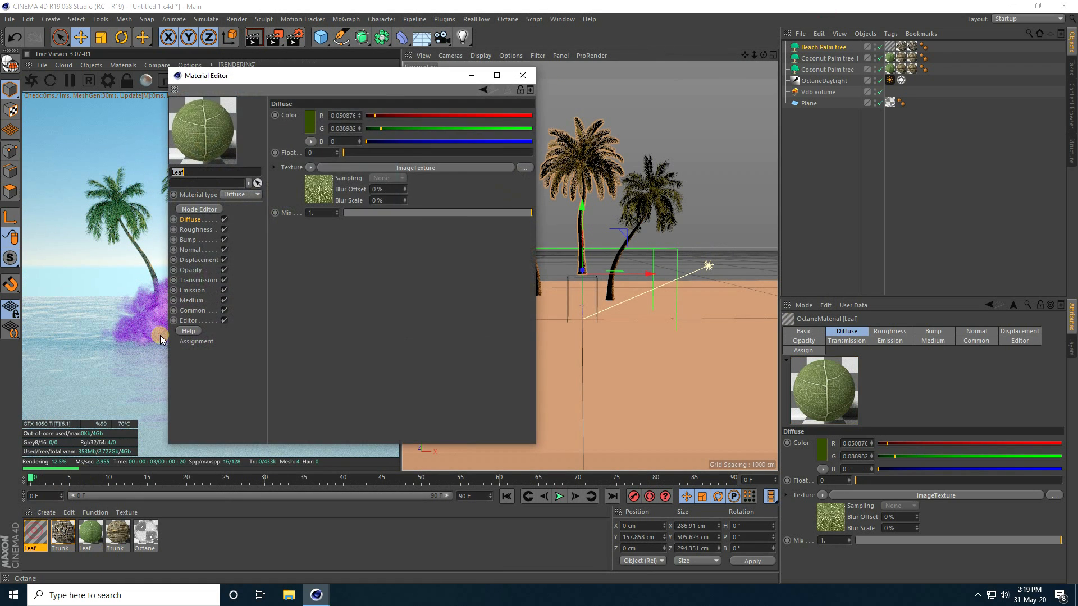
click(200, 209)
click(381, 118)
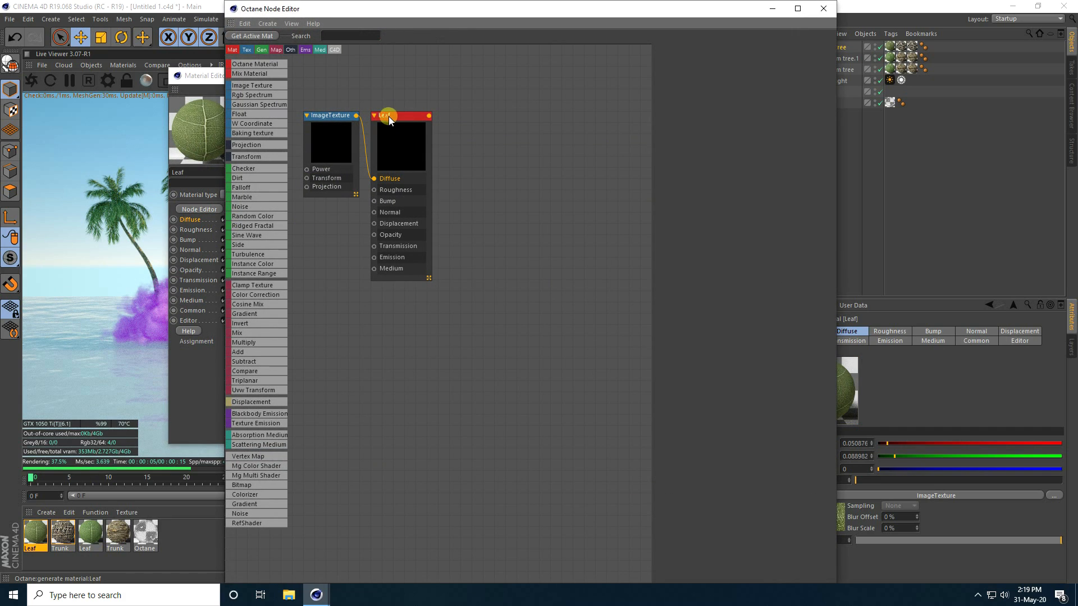
click(396, 117)
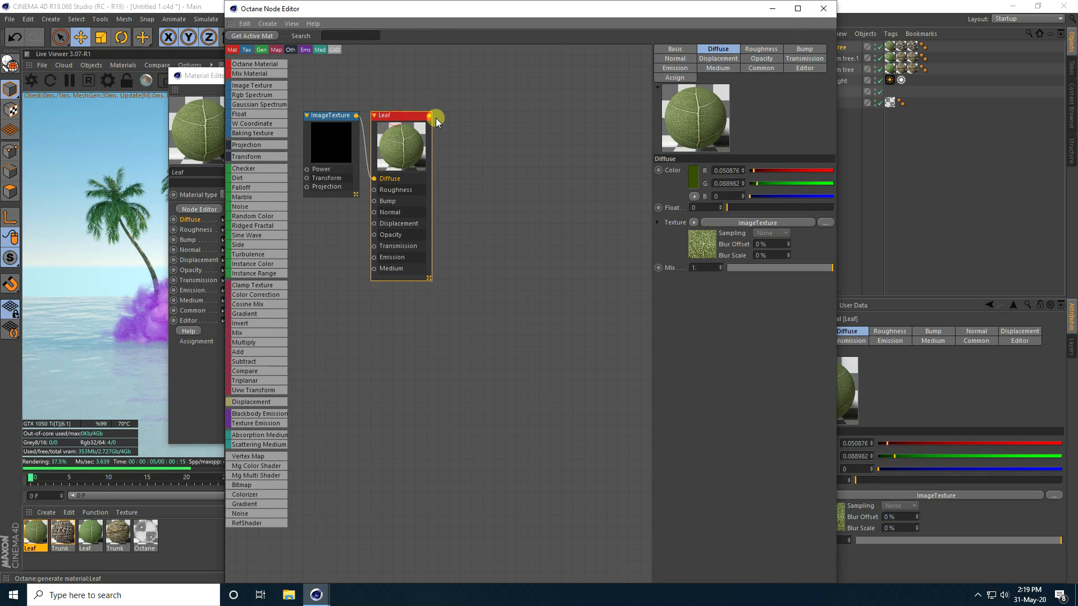
drag(395, 116, 428, 113)
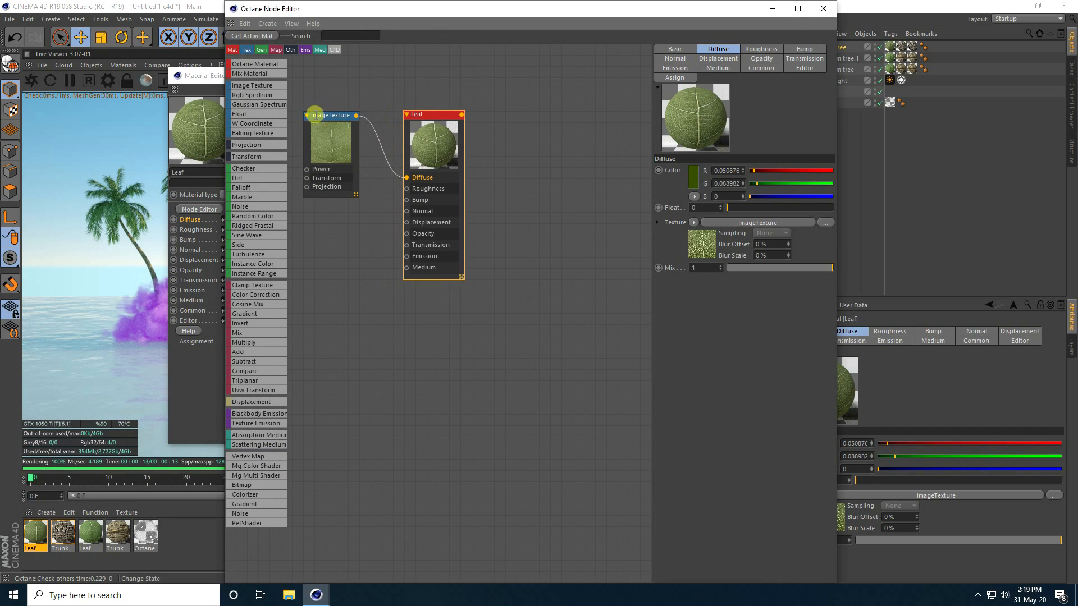
drag(355, 115, 406, 244)
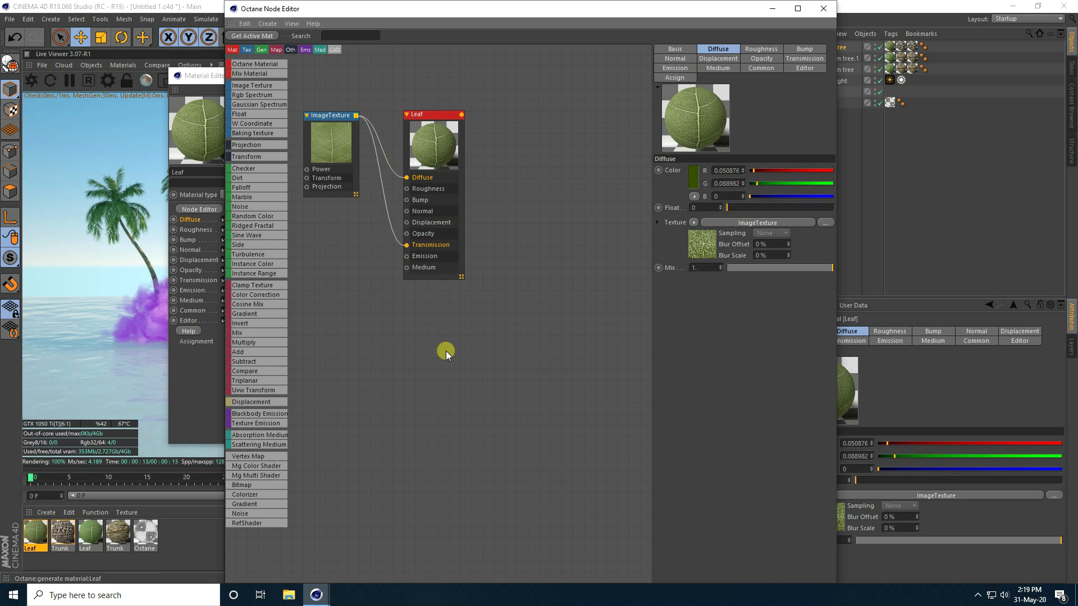
click(824, 10)
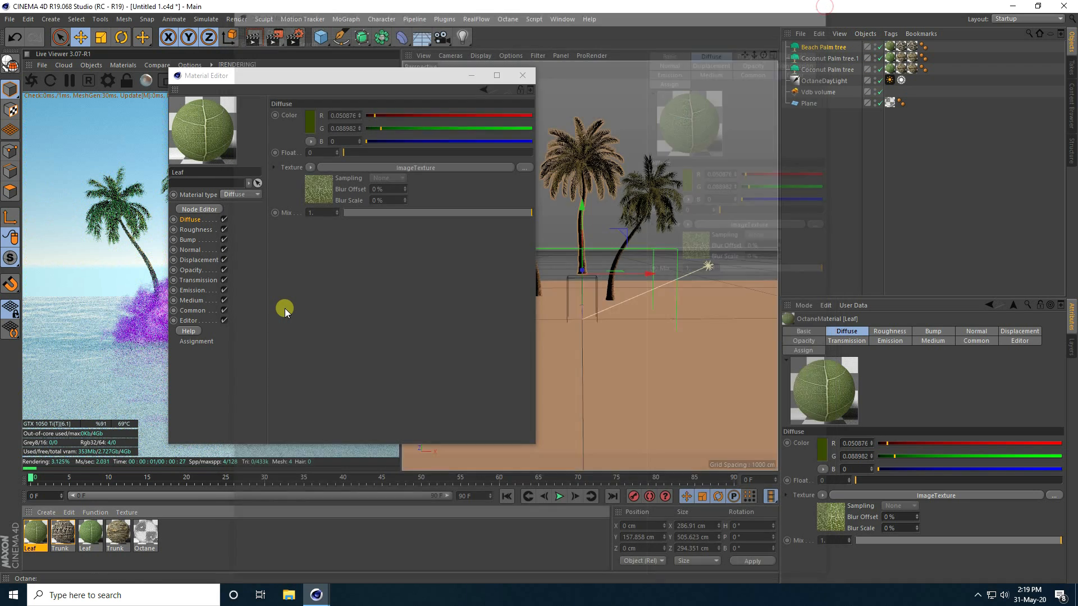
click(521, 76)
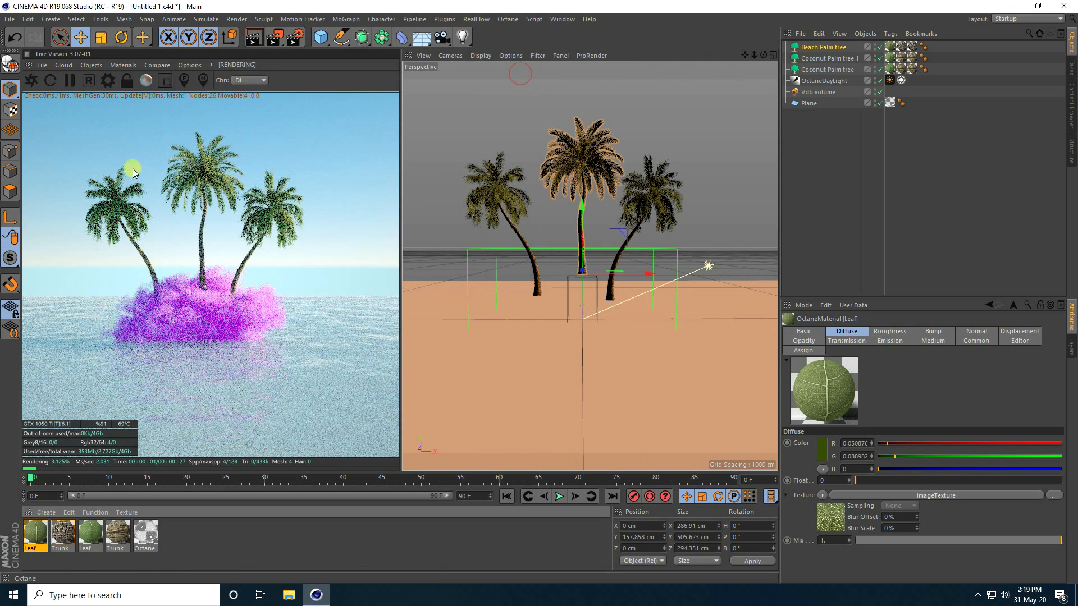
Step: Lower the beach palm to about Y 123 cm and shift Coconut Palm tree.1 inward to about X -123 cm
click(813, 49)
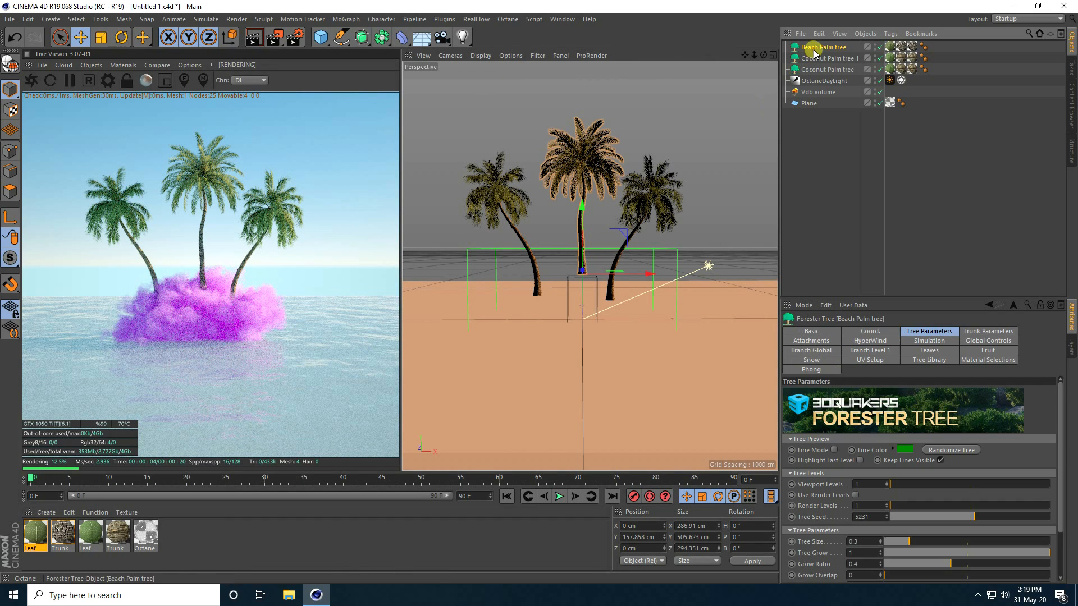
drag(584, 204, 585, 214)
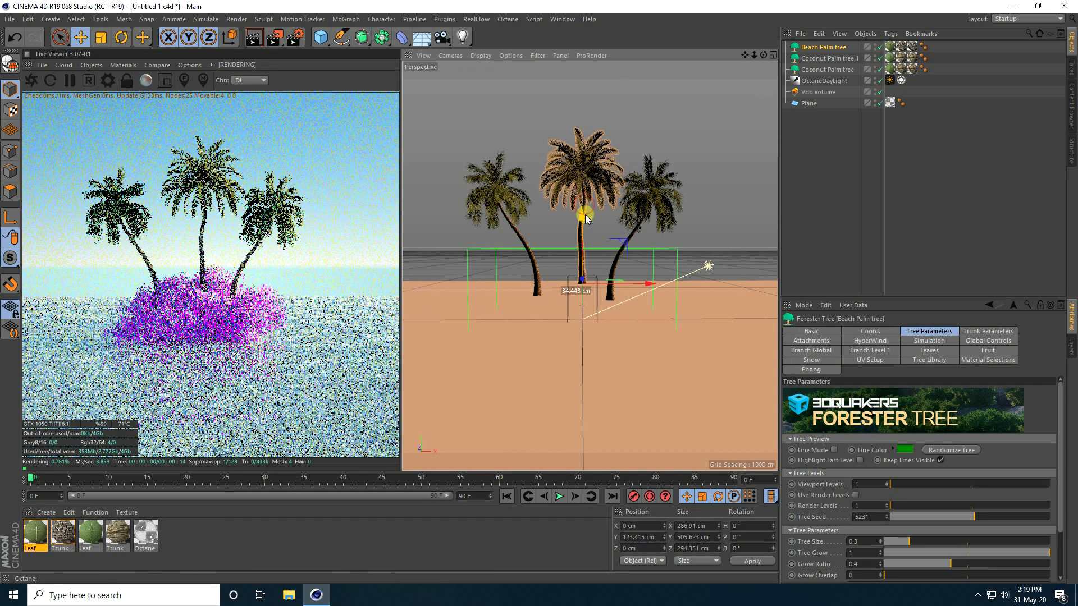
click(821, 59)
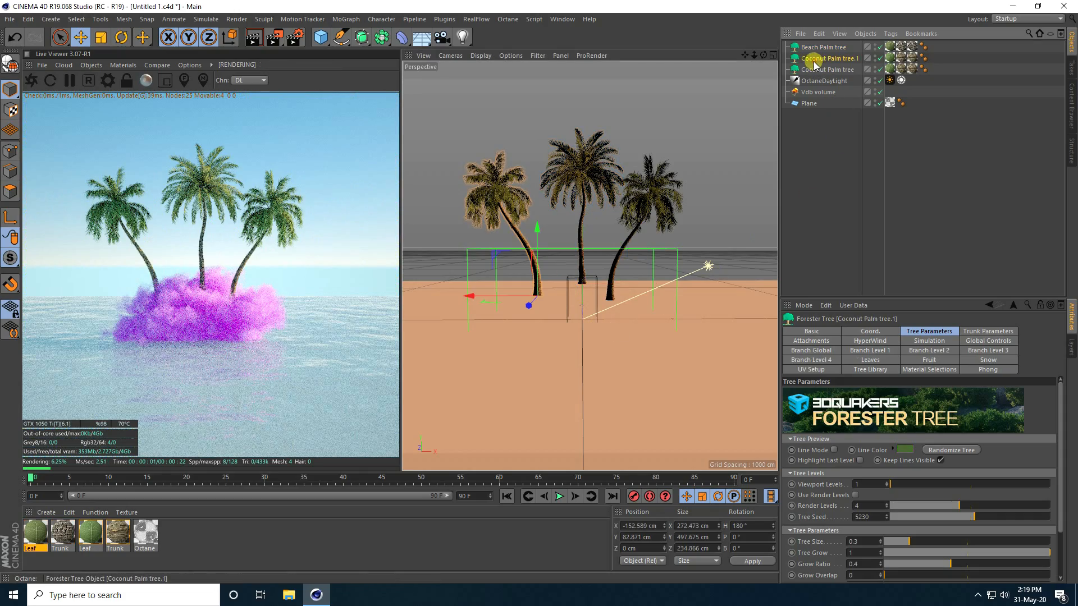
drag(467, 297, 476, 295)
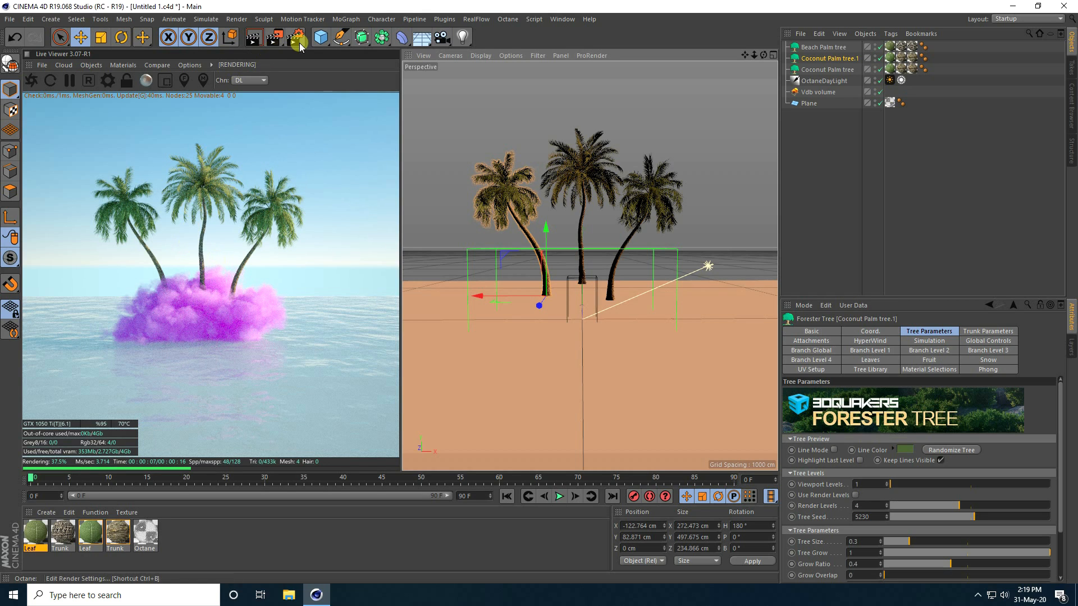
Step: Add a sphere at about X -198 cm, Y 152 cm and set its radius to 30 cm
drag(320, 37, 532, 71)
drag(583, 252, 585, 208)
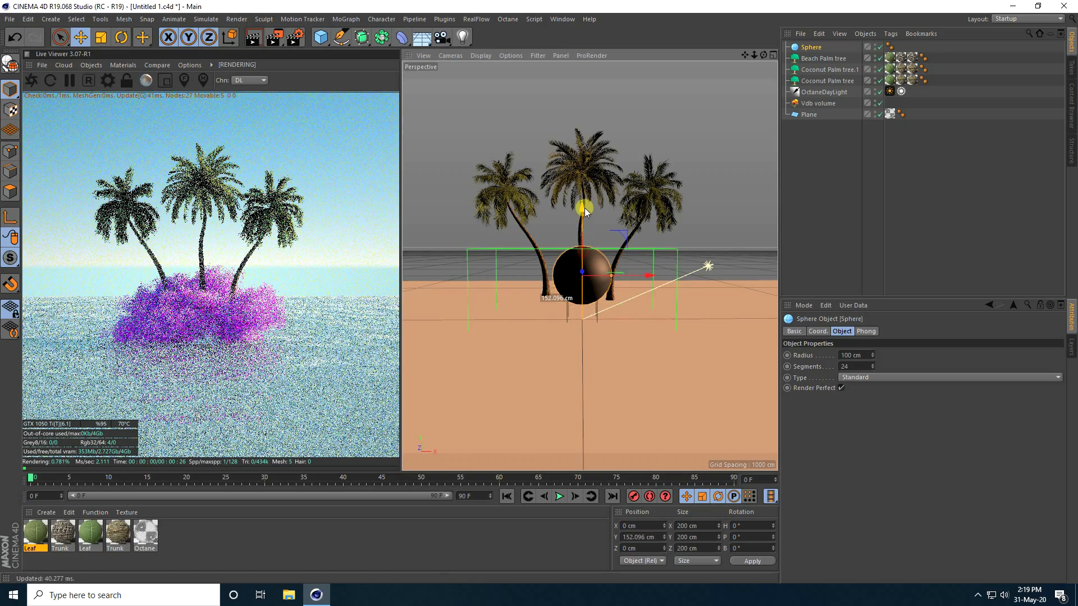
drag(658, 280, 599, 276)
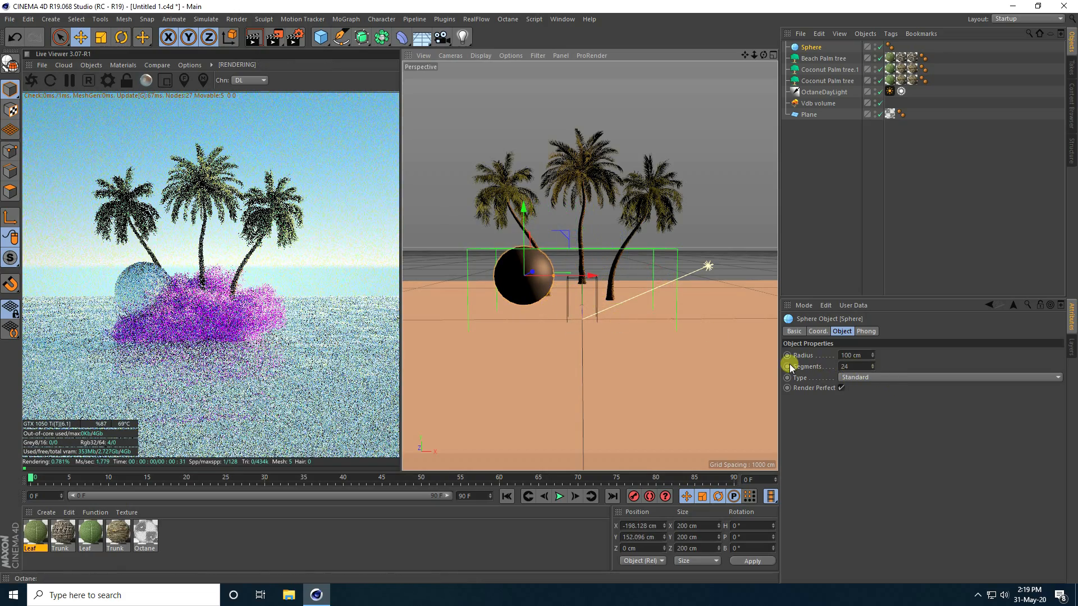
click(862, 356)
text(30)
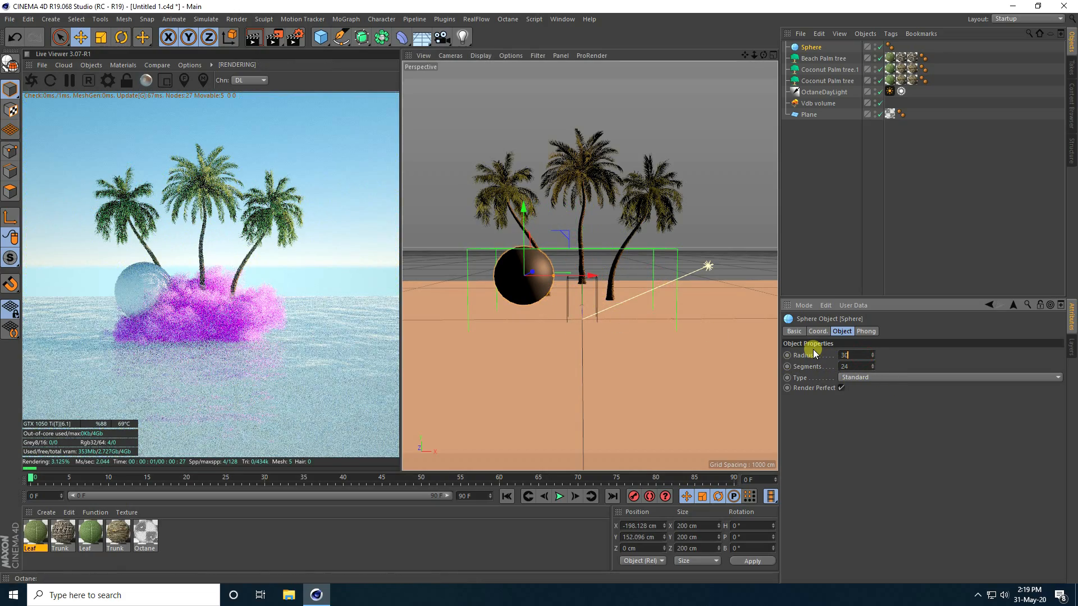
key(Return)
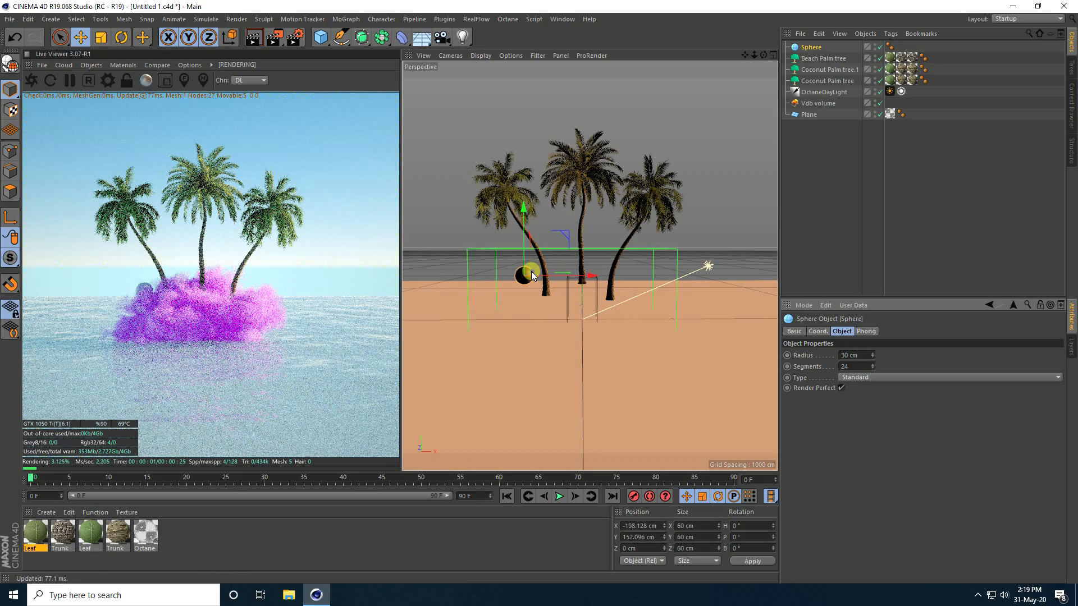
Step: Move the sphere to about X -262 cm, Z -577 cm and reduce its radius to 25 cm
drag(532, 269, 513, 302)
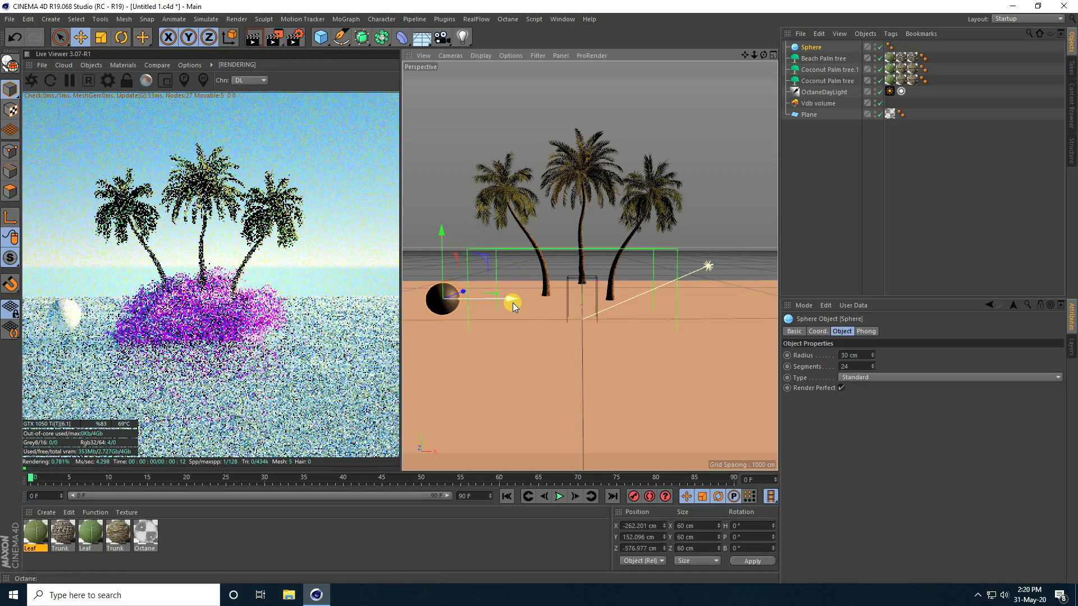
click(872, 357)
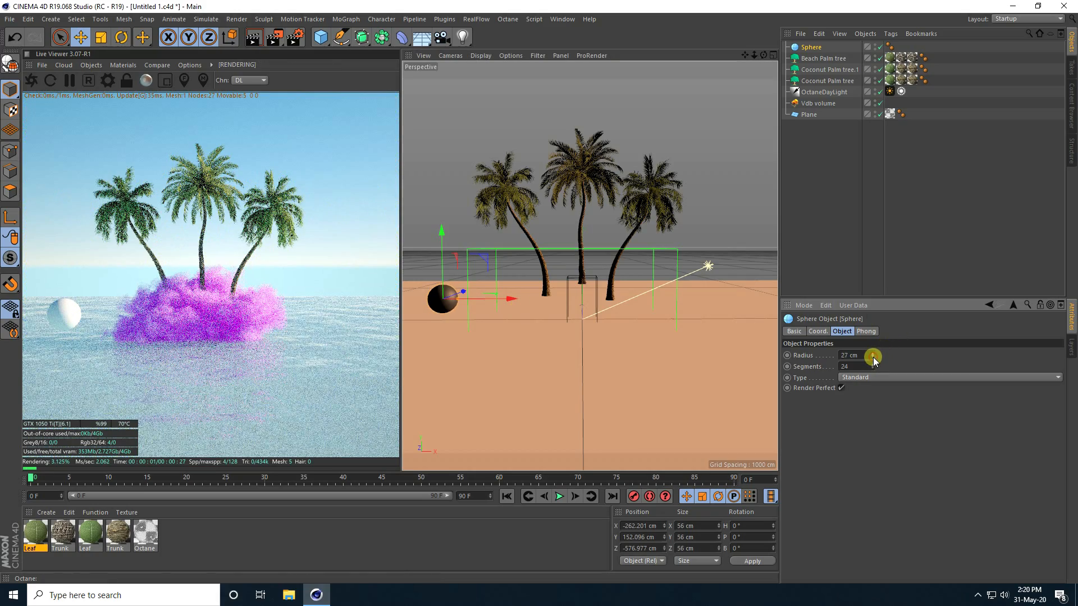
click(873, 357)
click(872, 358)
click(873, 358)
click(873, 358)
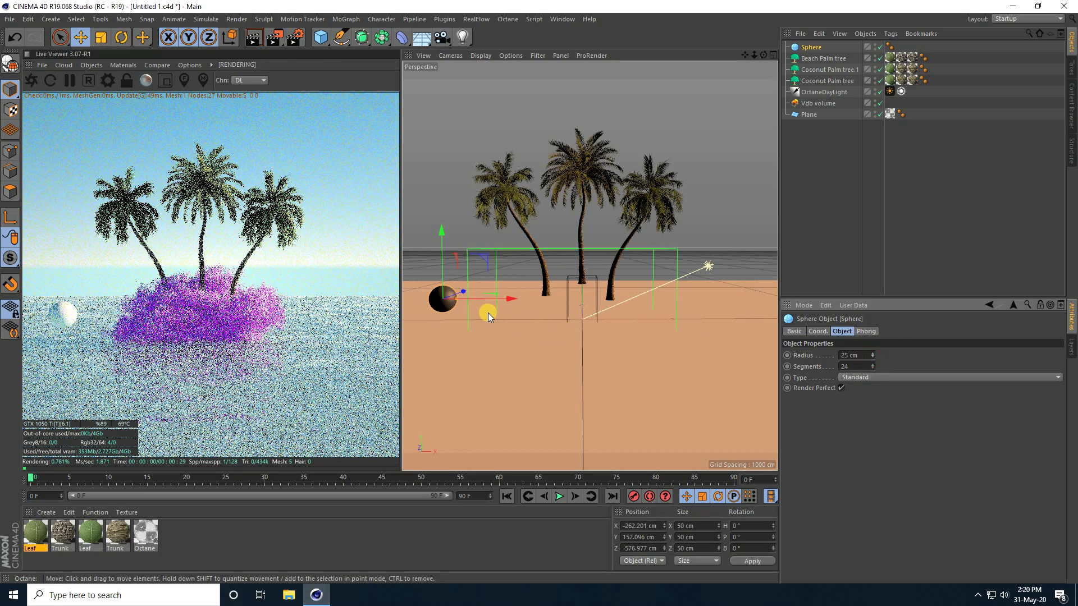
Step: Duplicate the sphere and move the copy along X to the opposite side of the cloud
key(ctrl+c)
key(ctrl+v)
drag(502, 300, 776, 301)
Step: Duplicate the original sphere and place the copy above the palms at about X -155 cm, Y 607 cm, Z -156 cm
click(446, 306)
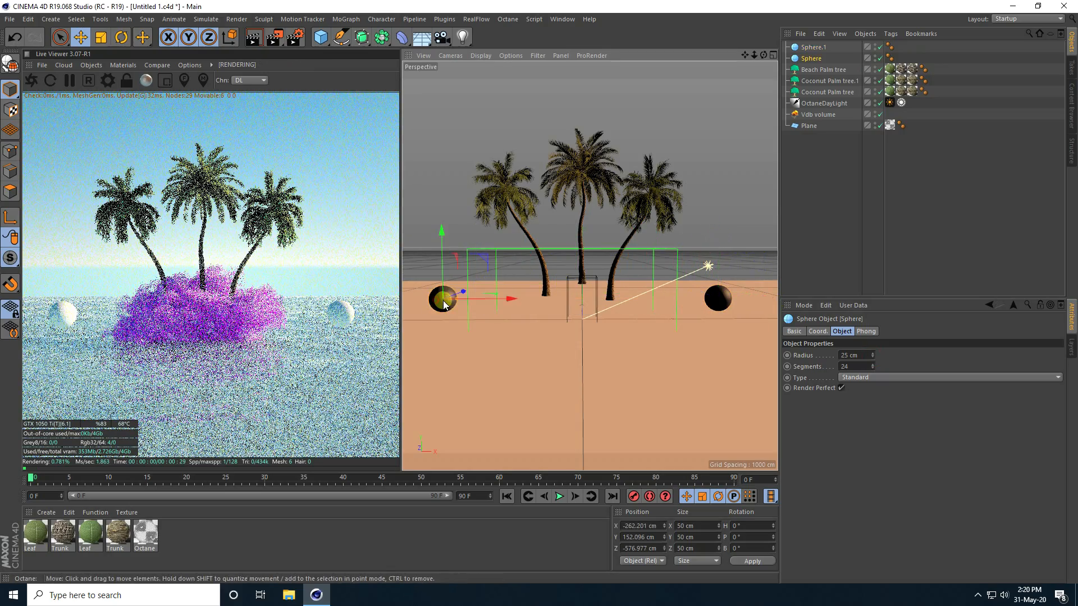
key(ctrl+c)
key(ctrl+v)
drag(459, 289, 509, 59)
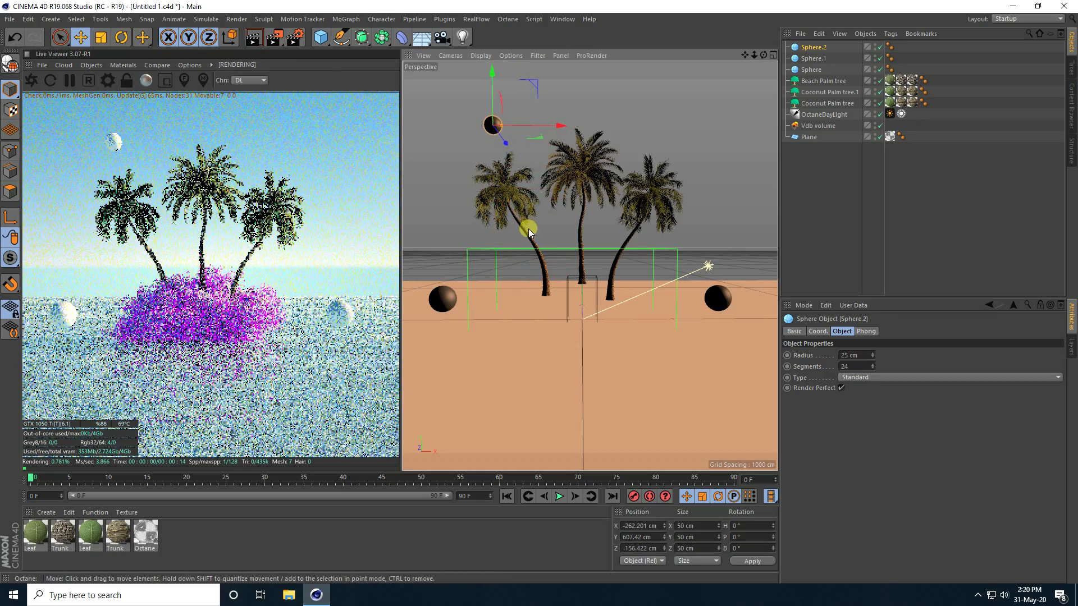
drag(561, 127, 596, 127)
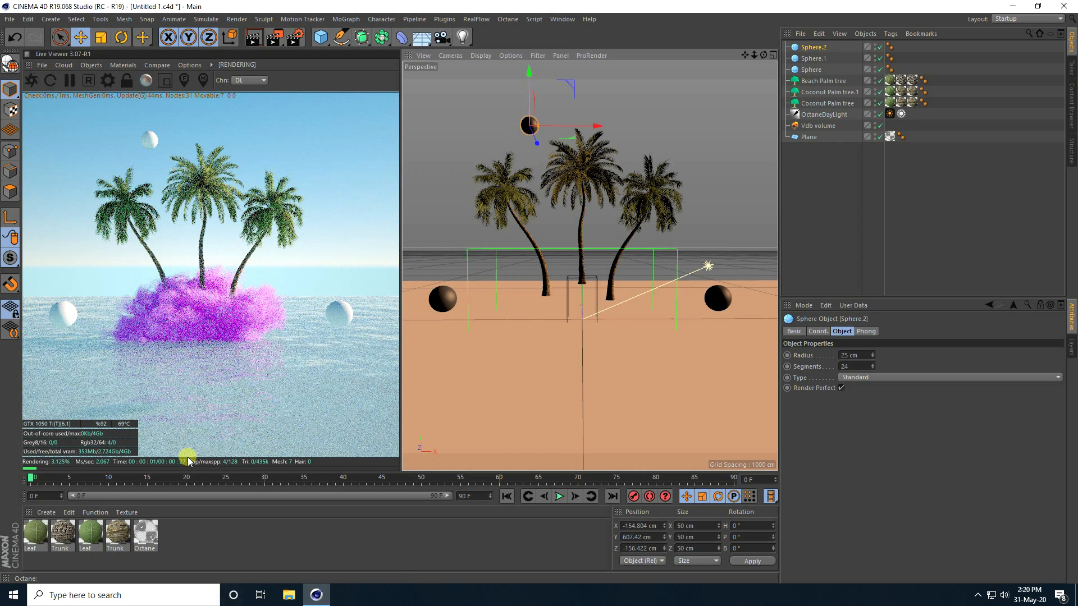
Step: Create a new Octane material for the spheres and set its material type to Specular
click(46, 513)
mouse_move(59, 429)
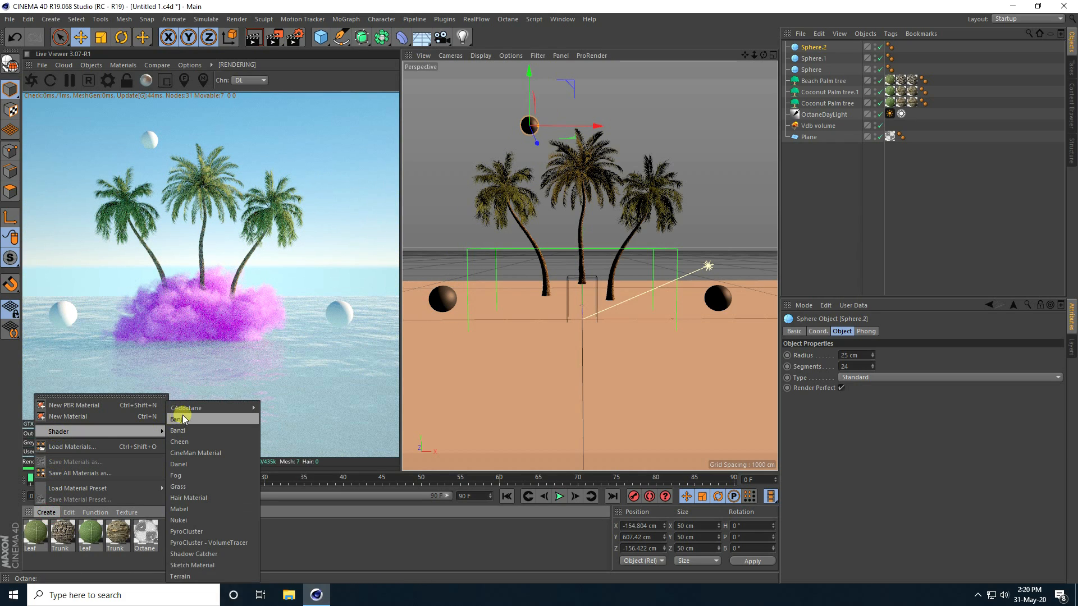
mouse_move(201, 412)
click(274, 408)
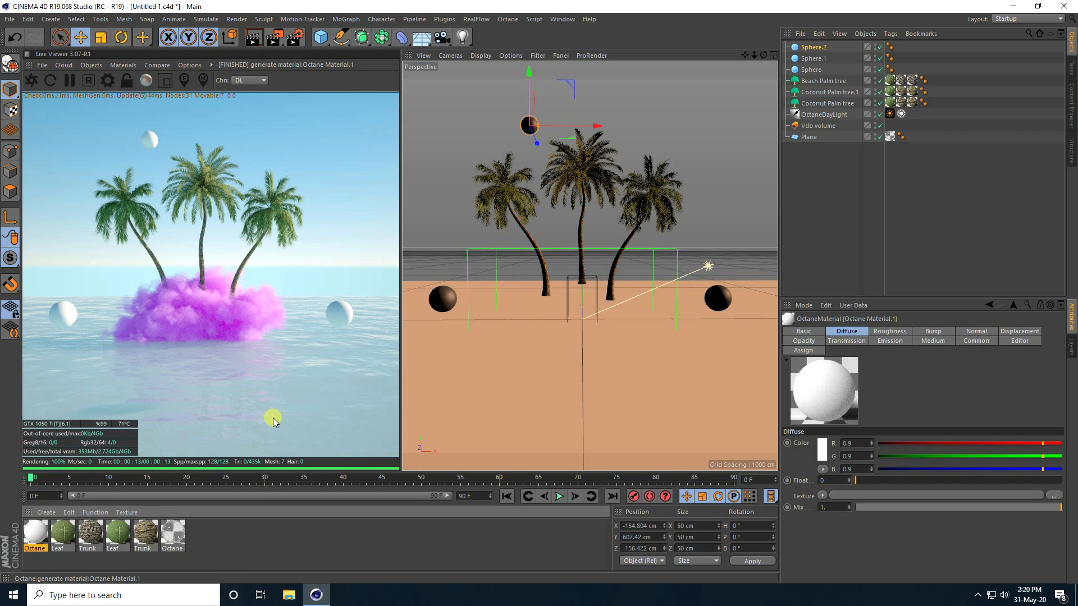
double_click(35, 533)
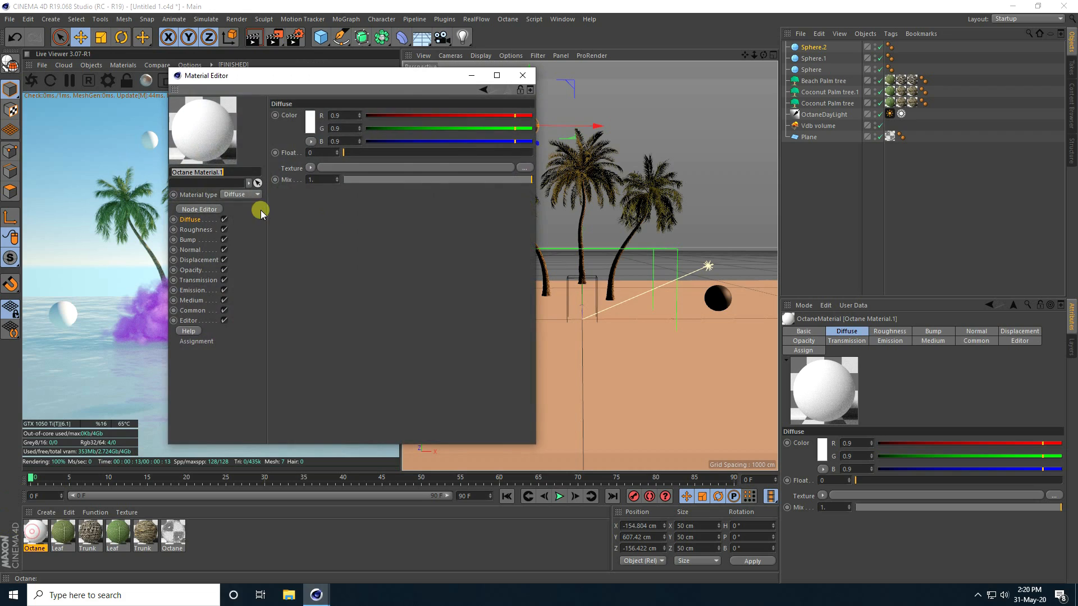
drag(267, 80, 336, 54)
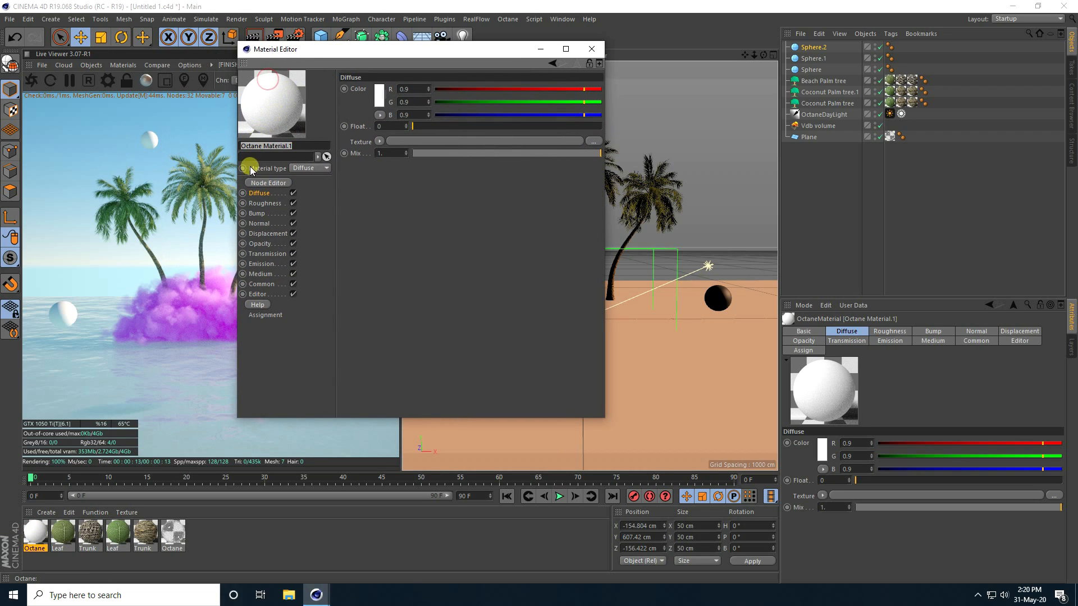
click(306, 202)
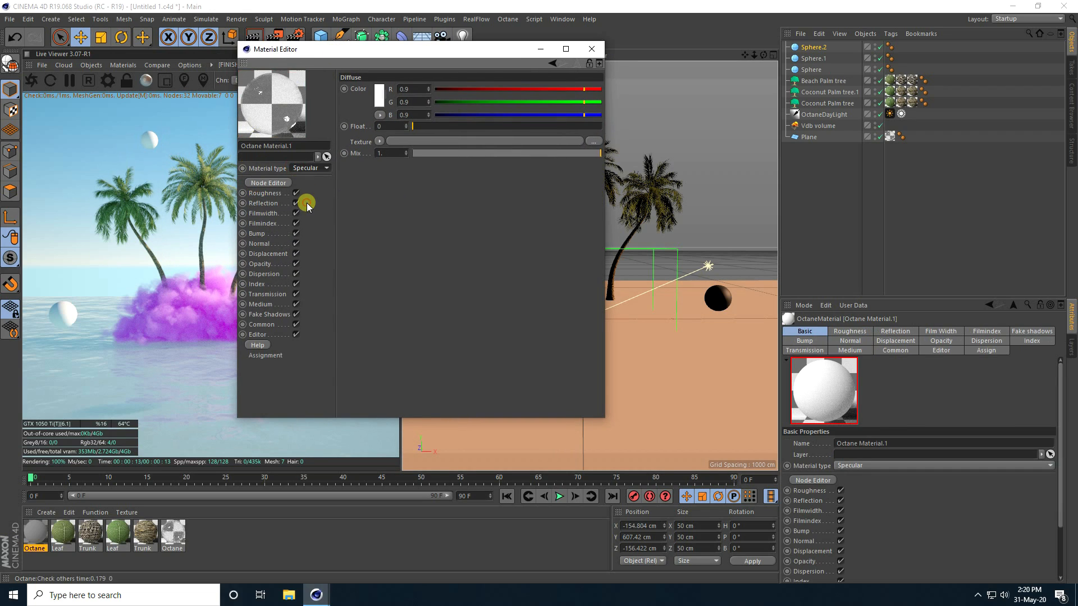
Step: Add a Scattering Medium node to the specular material and connect it to the Medium input
click(261, 184)
drag(367, 115, 526, 257)
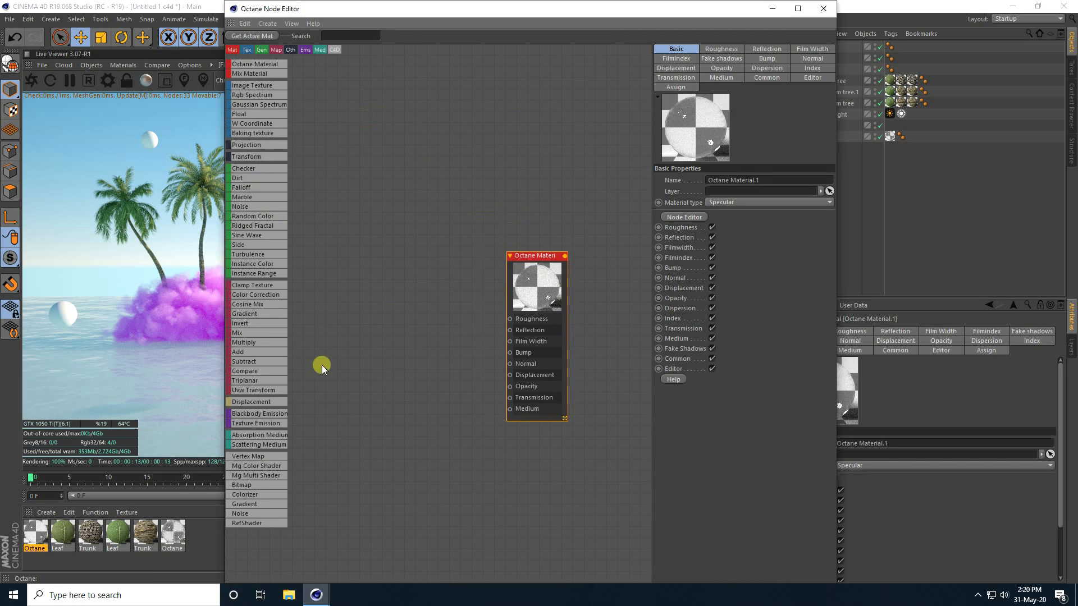
drag(247, 447, 509, 409)
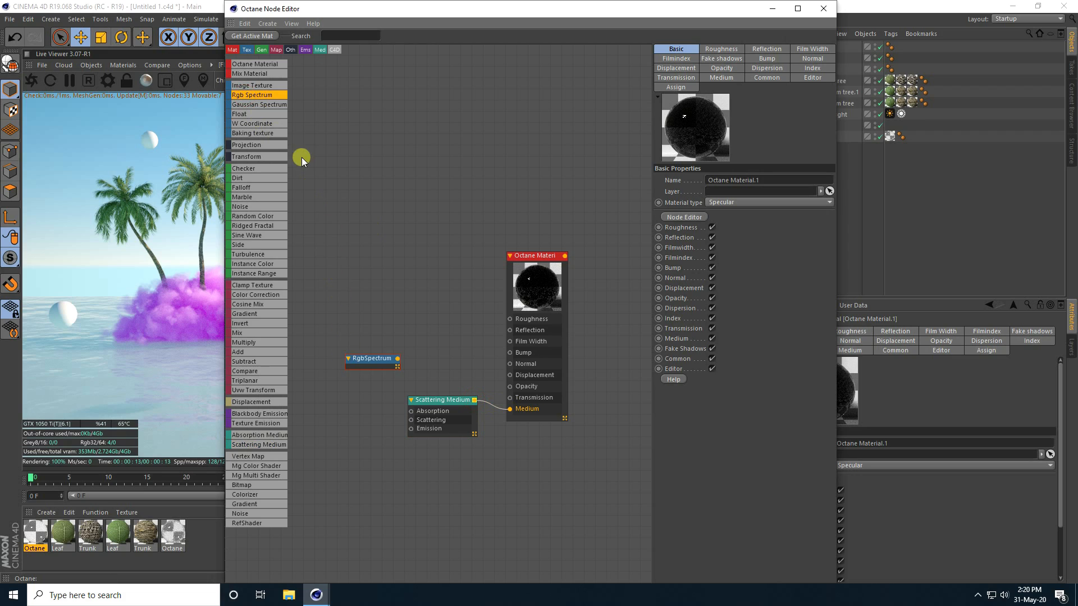
Step: Connect two RgbSpectrum nodes to the Scattering Medium, one to Absorption and the other to Scattering
drag(243, 96, 332, 463)
drag(344, 357, 329, 380)
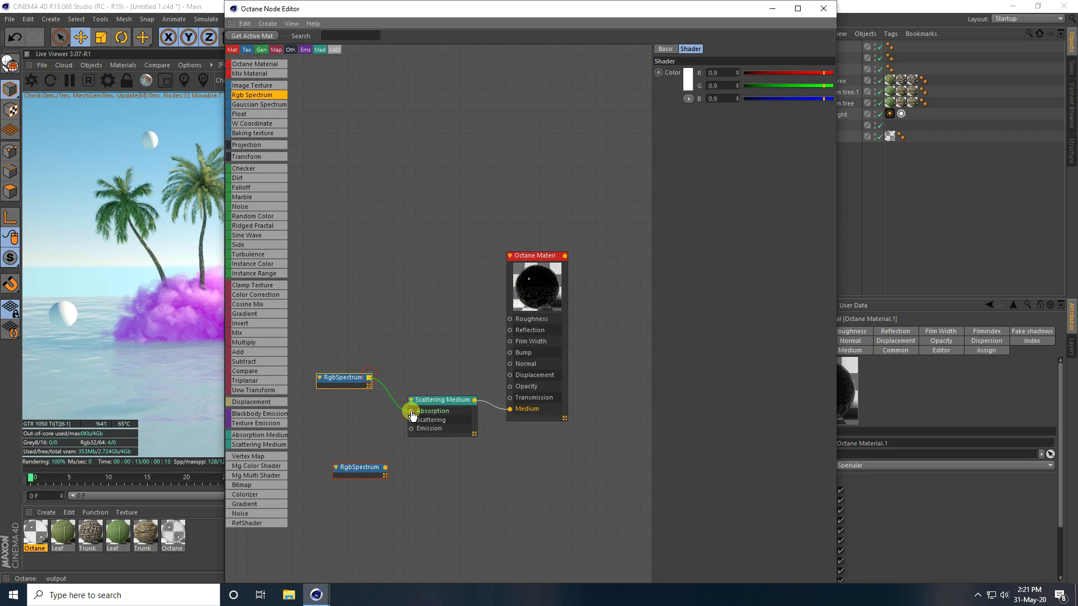
drag(412, 415, 411, 413)
drag(385, 467, 411, 420)
drag(341, 465, 339, 422)
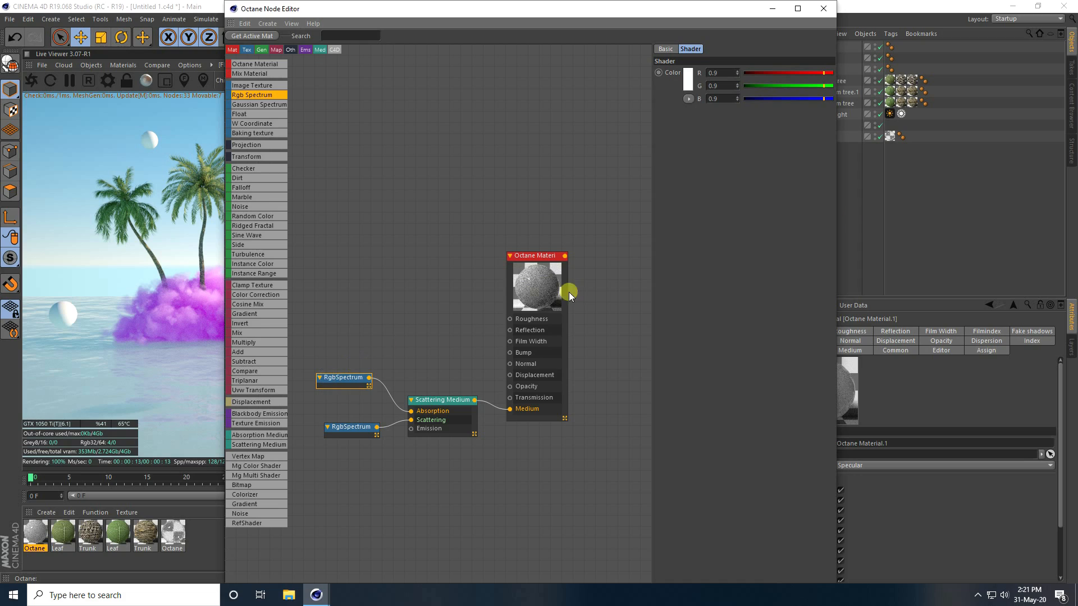
Step: Set the Absorption RgbSpectrum colour to magenta, about R 1, G 0, B 0.855
click(686, 74)
drag(681, 73, 778, 86)
click(686, 113)
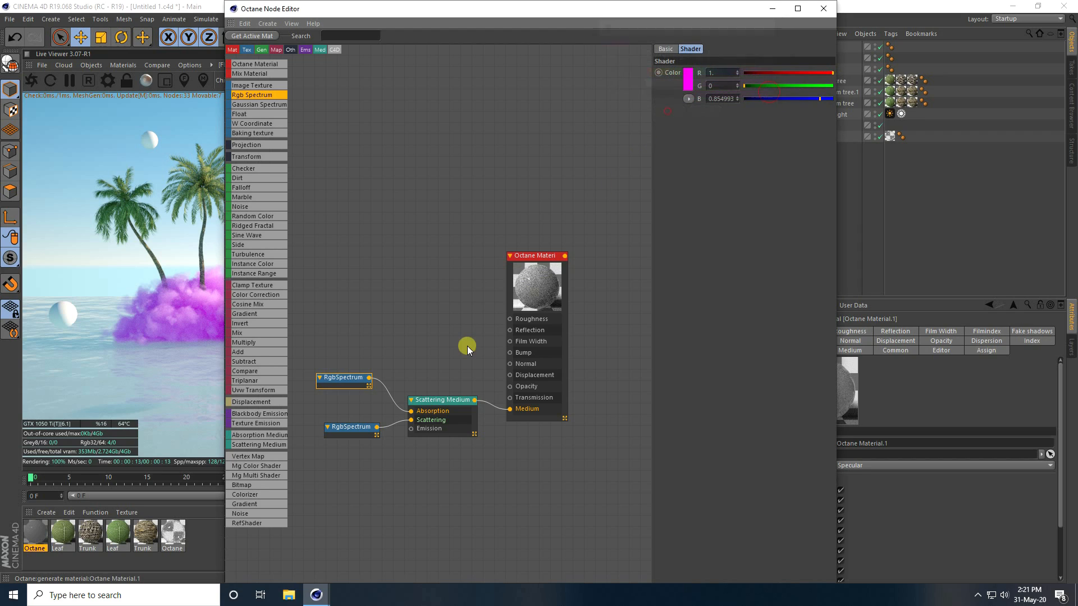
Step: Set the Scattering RgbSpectrum colour to bright blue, about hue 202°, saturation 100%
click(342, 428)
click(688, 80)
drag(689, 77, 782, 94)
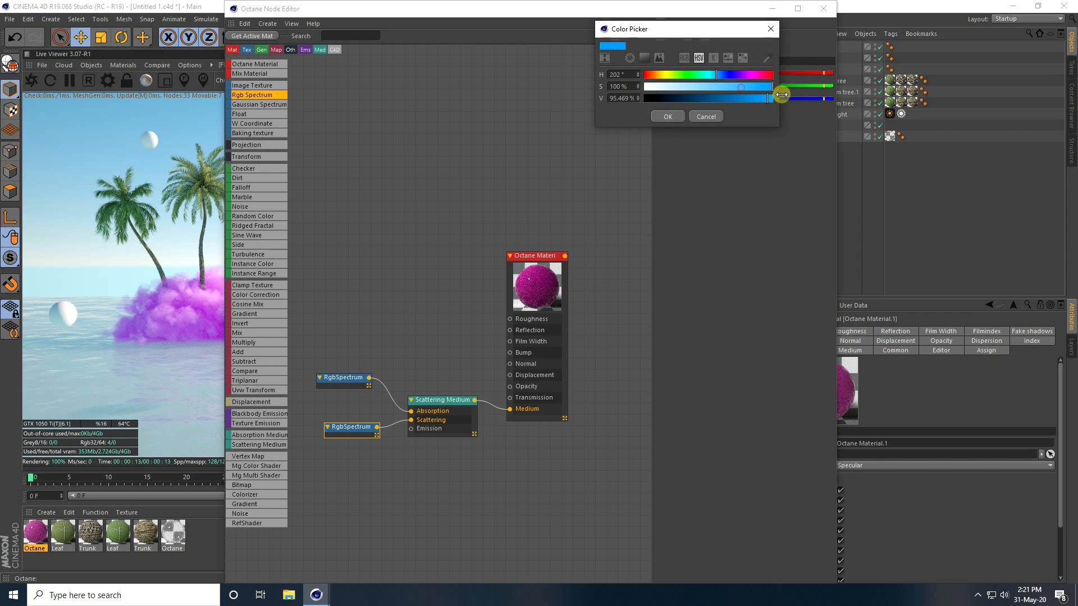
click(688, 116)
Step: Set the Scattering Medium node's density to 1
click(539, 319)
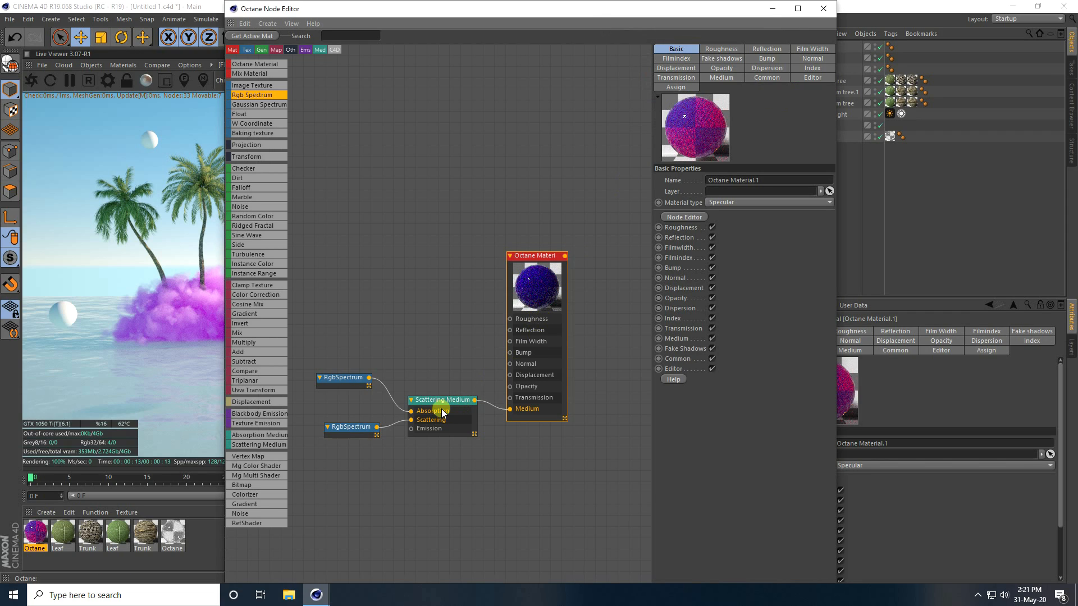
click(423, 402)
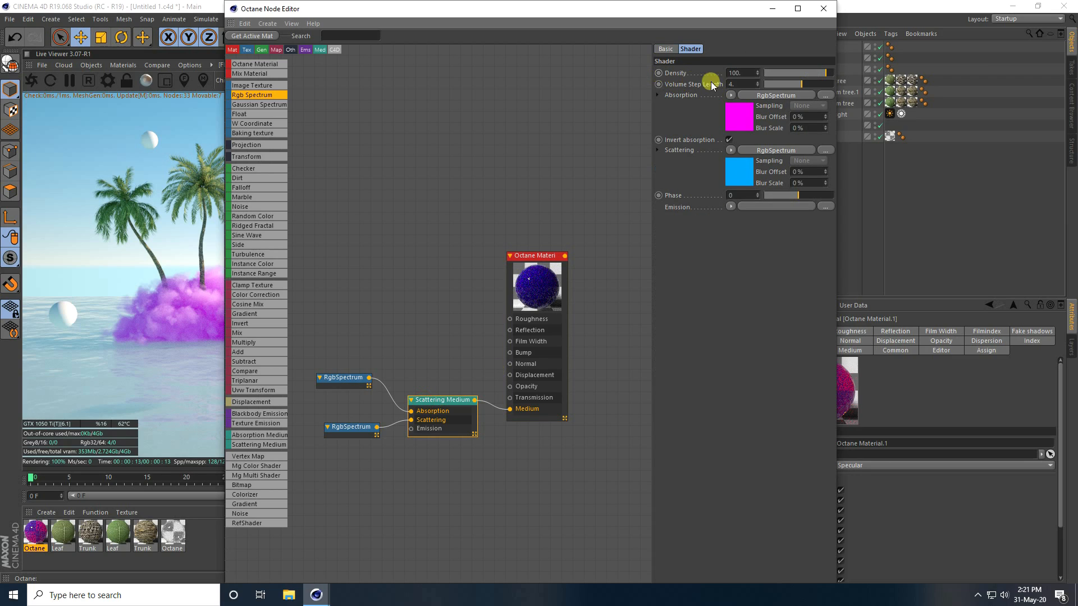
click(746, 72)
text(1)
key(Return)
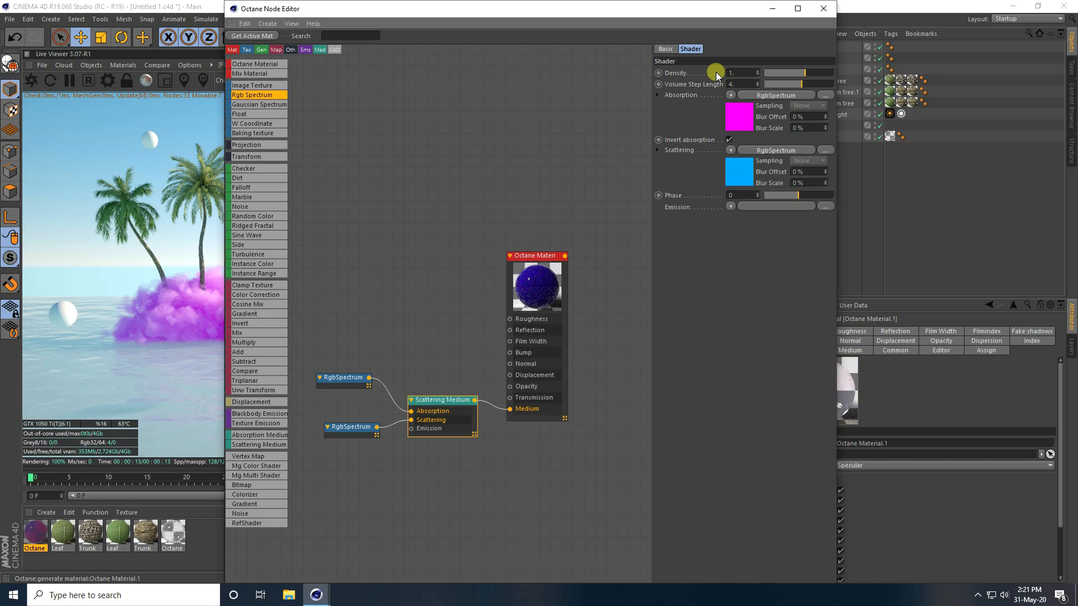
Step: Set the roughness float of the specular Octane Material.1 to 0.1
click(543, 288)
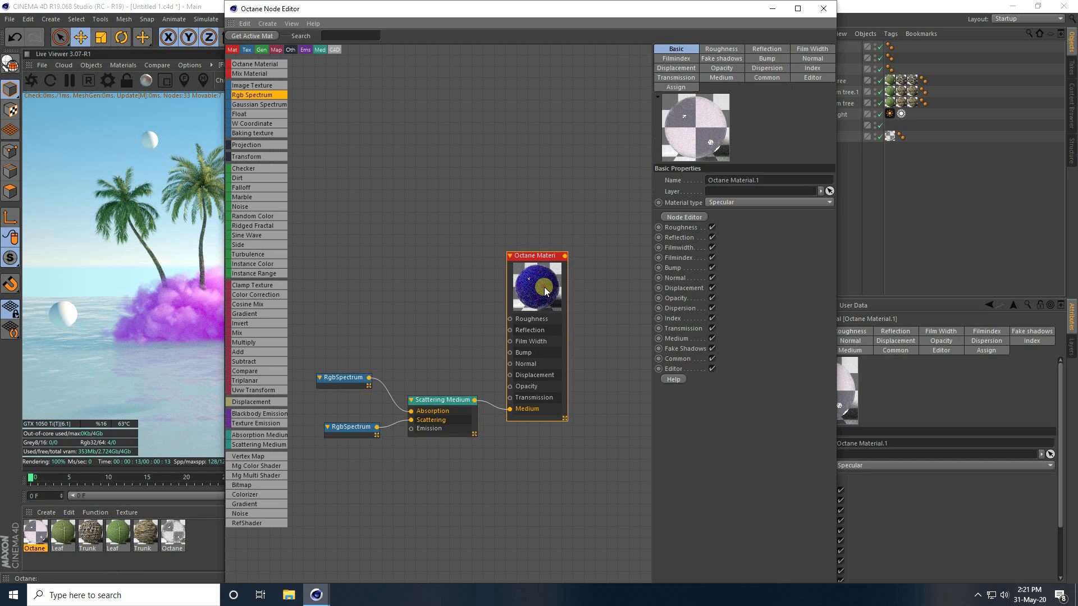
click(721, 50)
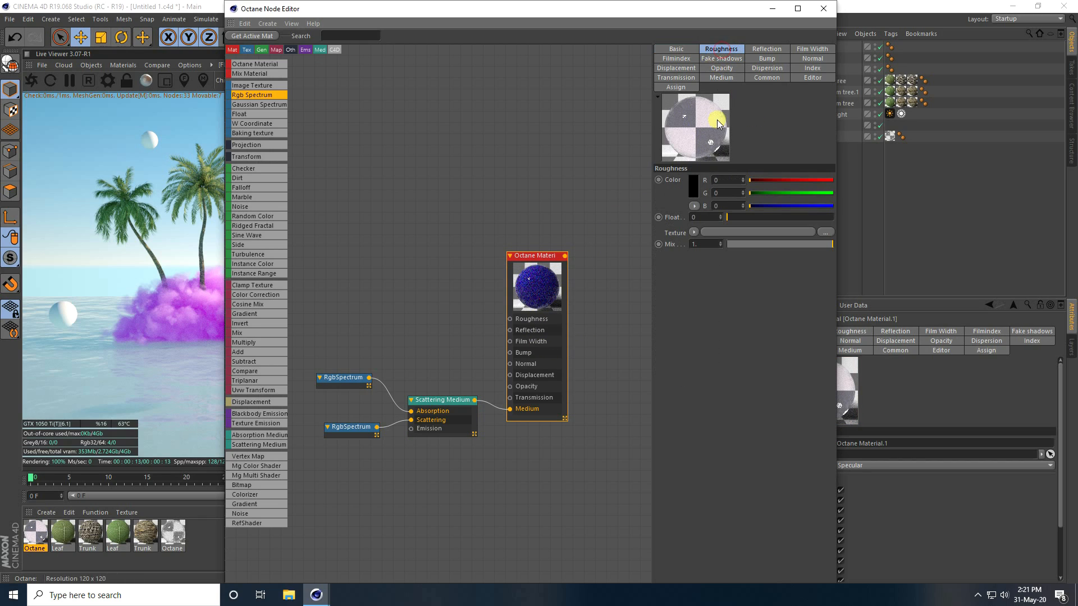
double_click(704, 217)
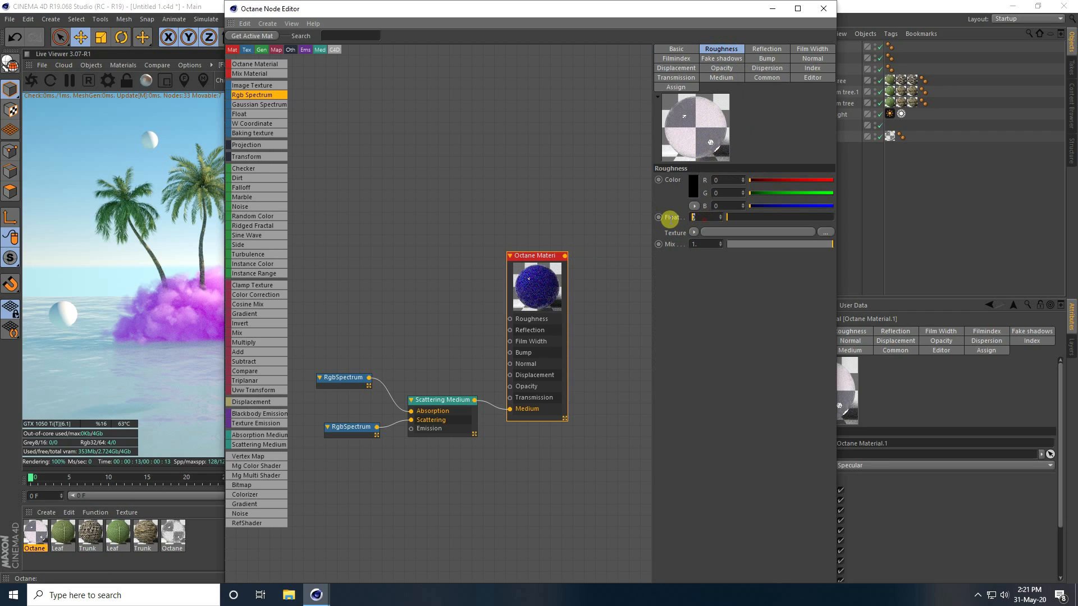
text(.1)
key(Return)
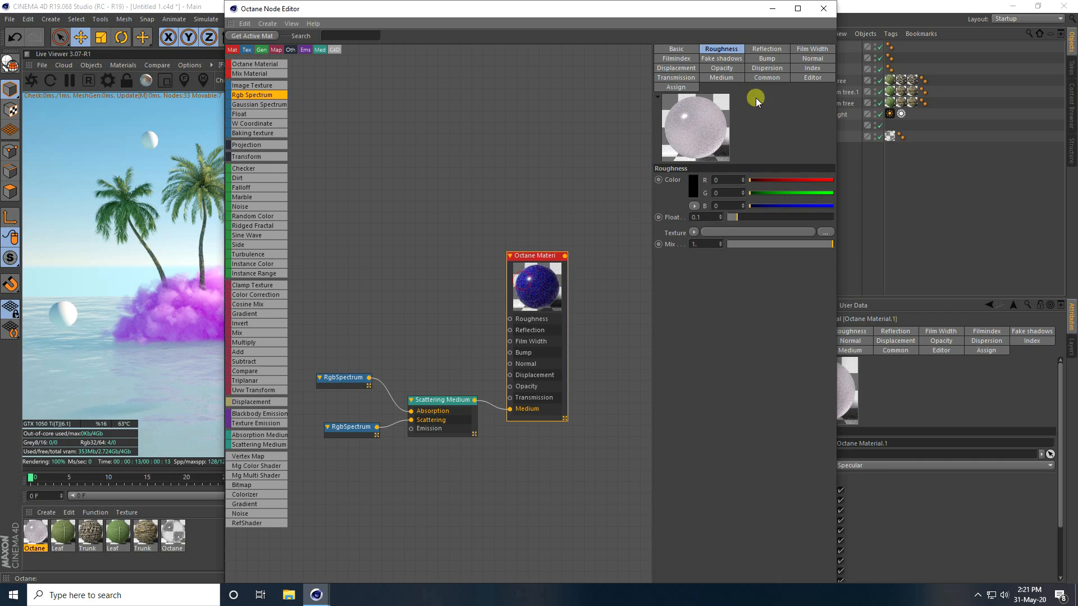
Step: Connect the magenta RgbSpectrum node to the material's Transmission input as well, and close the node and material editors
click(340, 377)
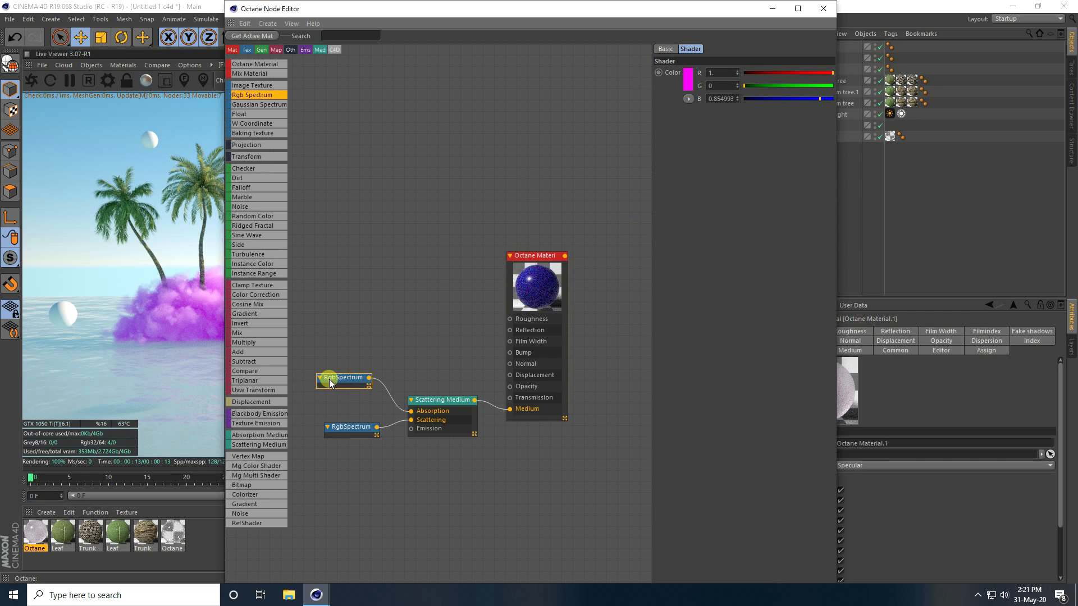
drag(368, 377, 510, 397)
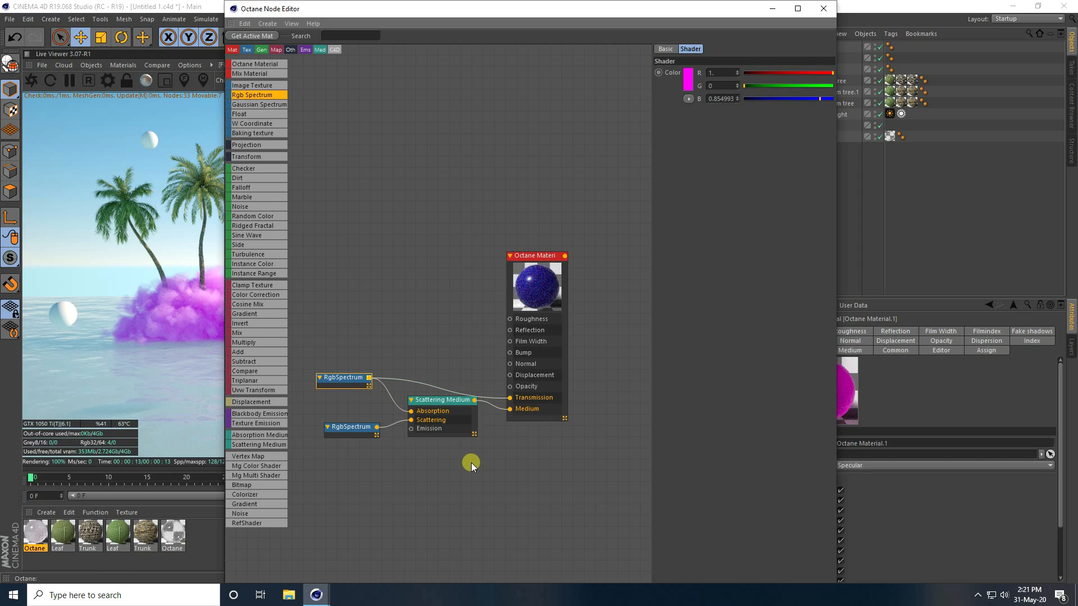
click(531, 275)
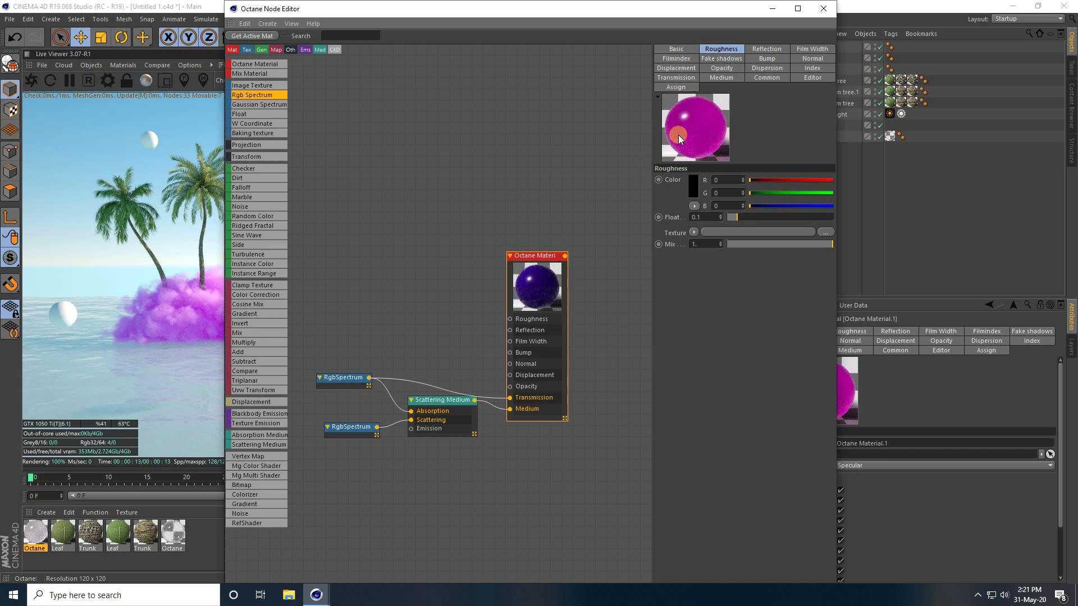
click(823, 9)
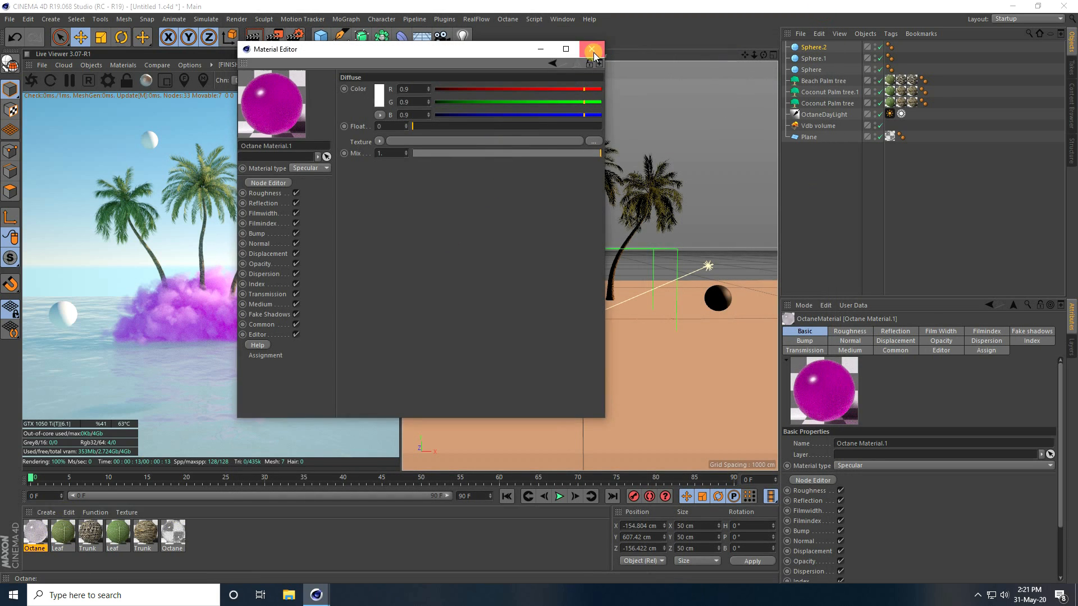
click(592, 49)
Step: Apply the magenta material to the two side spheres, Sphere and Sphere.1
drag(52, 525, 813, 72)
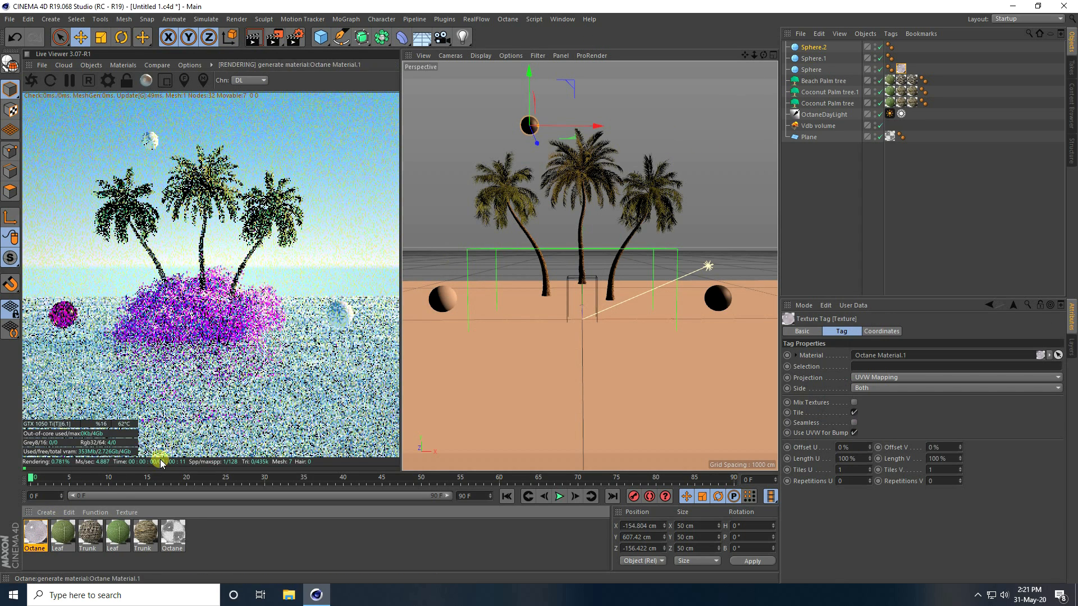
drag(728, 144, 814, 60)
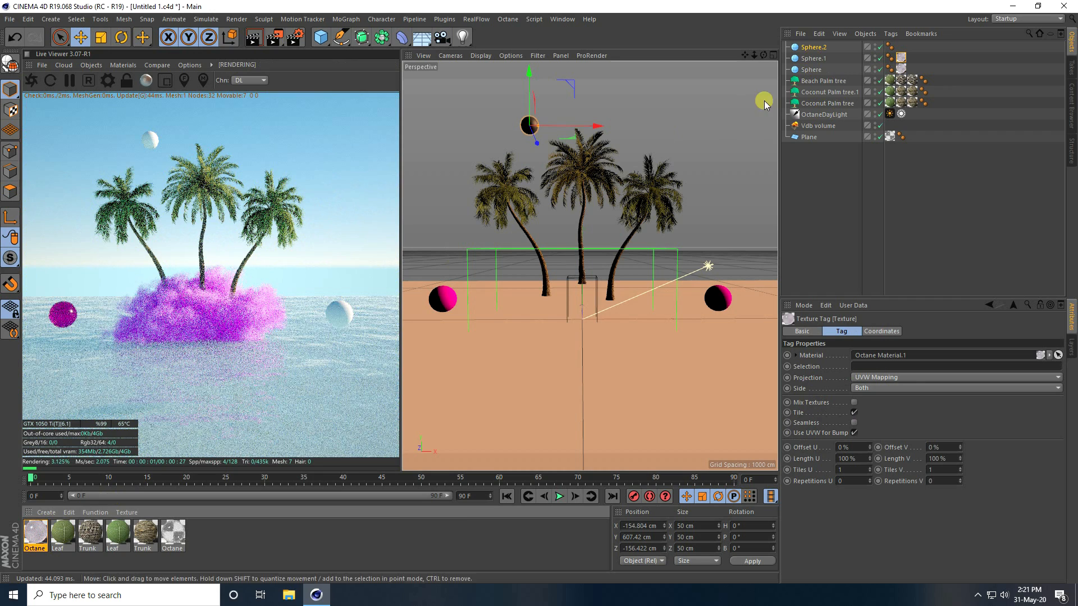
drag(35, 533, 133, 158)
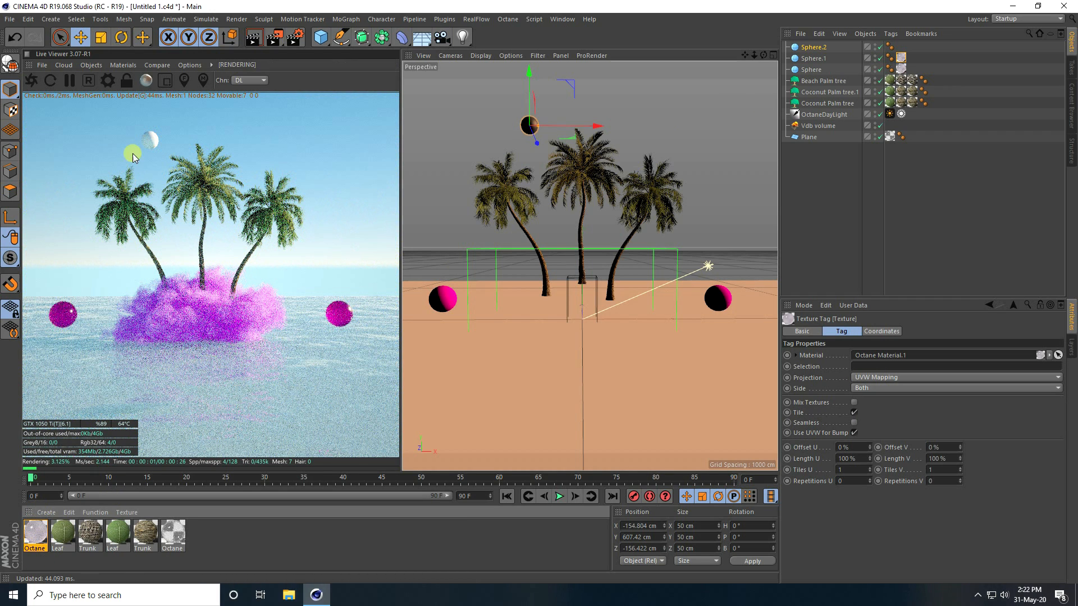
Step: Duplicate the magenta sphere material and open the copy's node graph
click(35, 538)
key(ctrl+v)
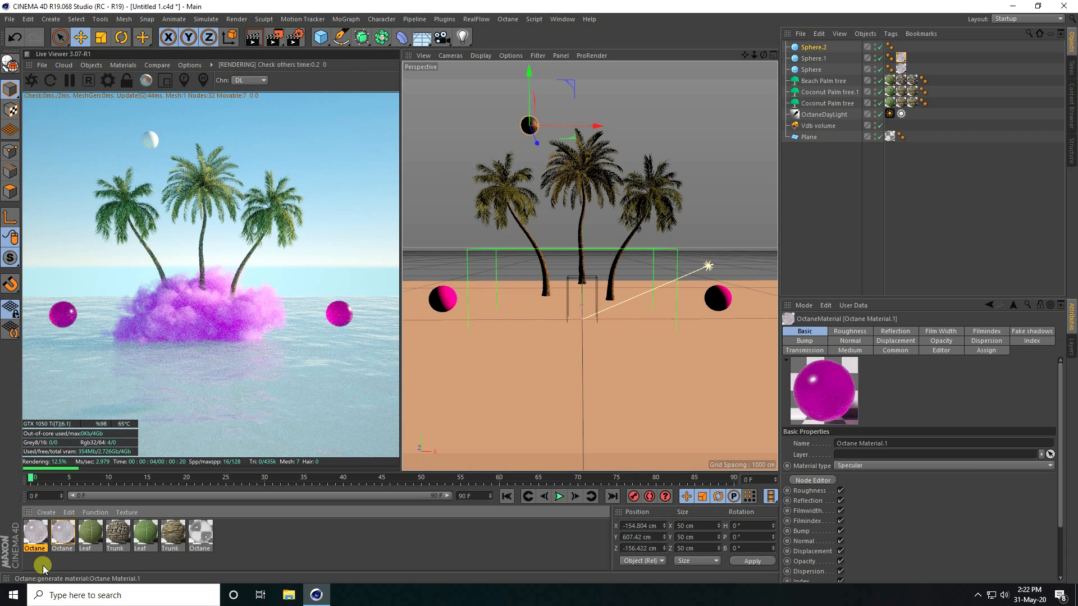
double_click(39, 533)
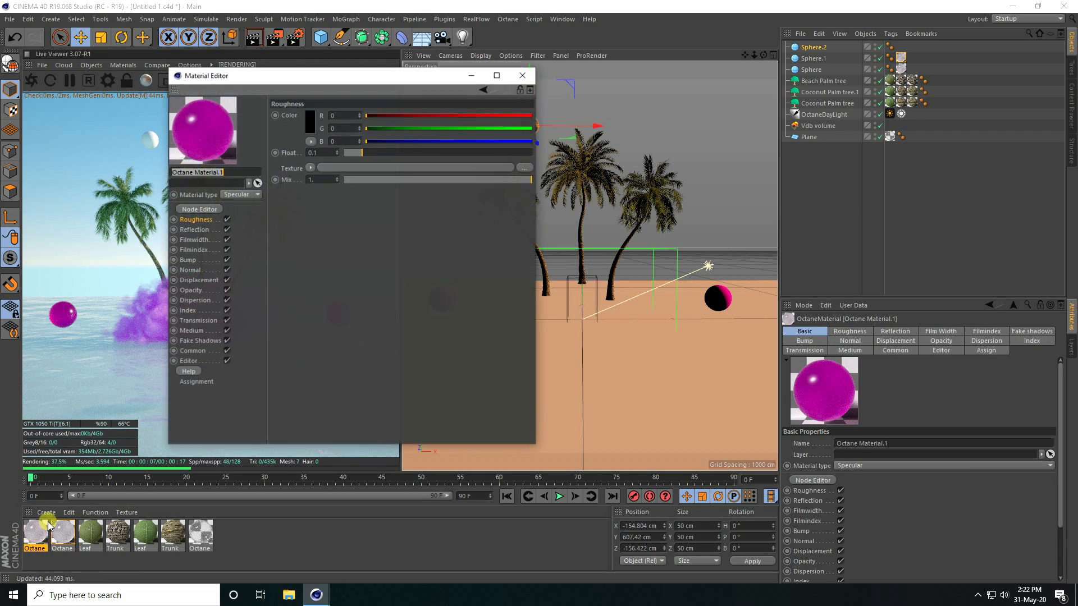
drag(265, 75, 477, 85)
click(411, 215)
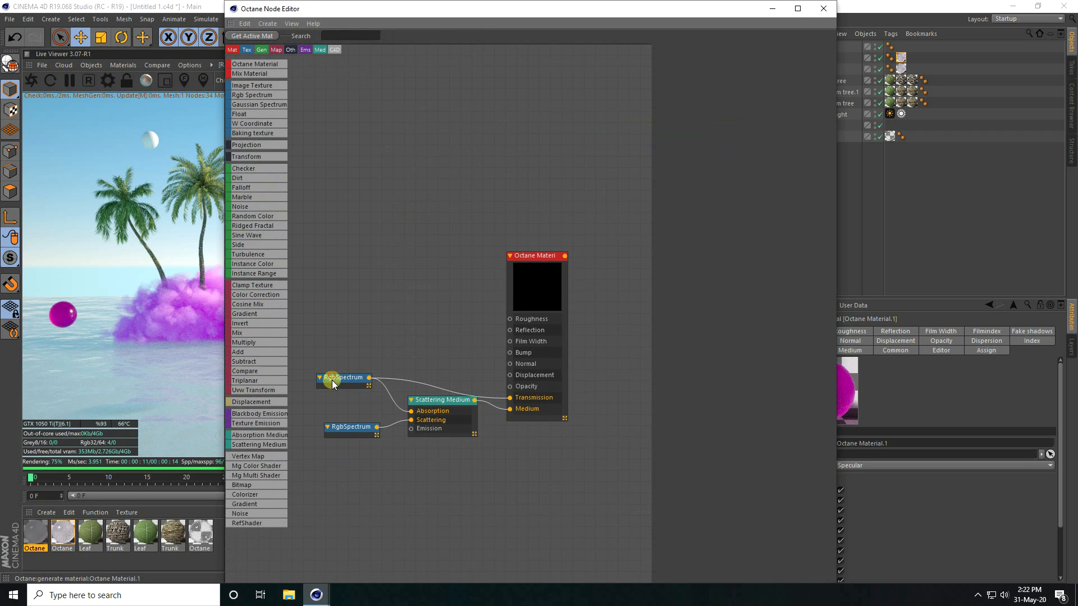
Step: Set the copy's RgbSpectrum feeding Absorption and Transmission to blue, R 0, G about 0.359, B 1
drag(341, 382, 351, 381)
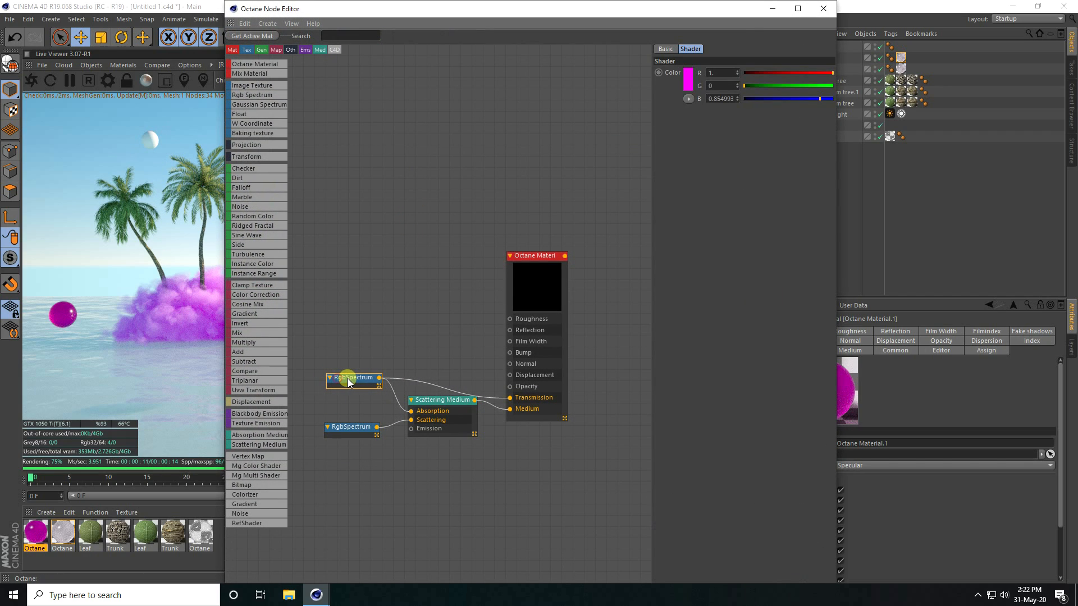
click(689, 77)
drag(722, 74, 718, 75)
click(676, 116)
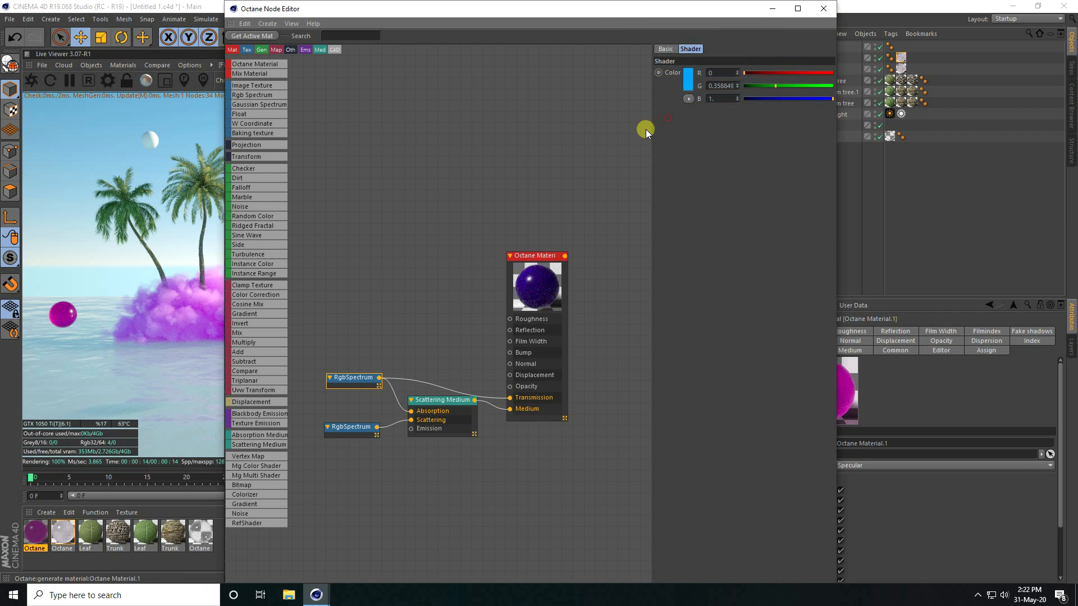
click(530, 291)
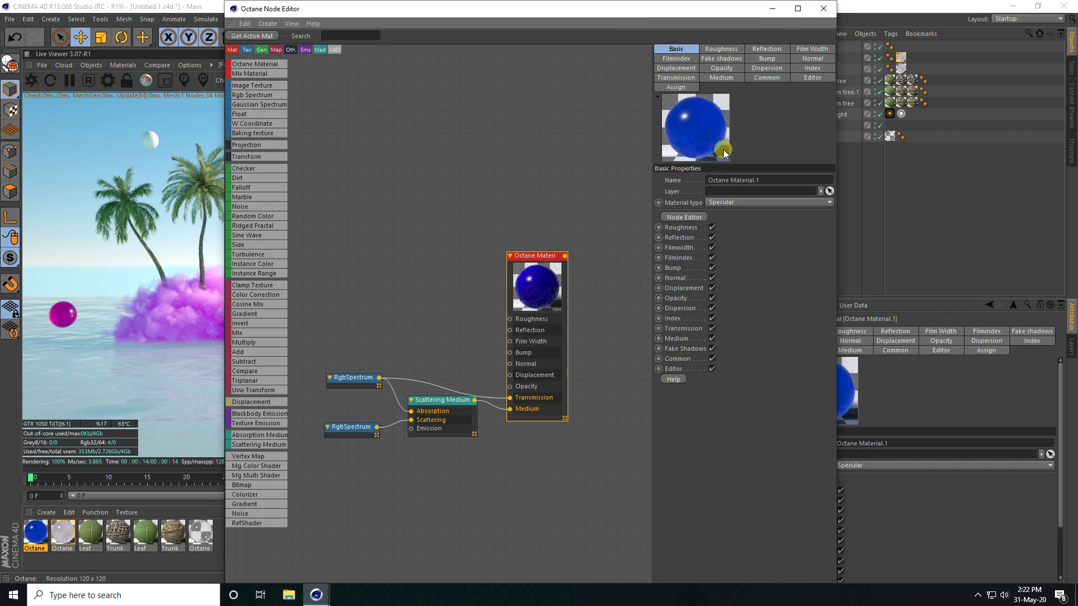
Step: Close the material's editors and apply the blue material to the upper sphere, Sphere.2
click(823, 8)
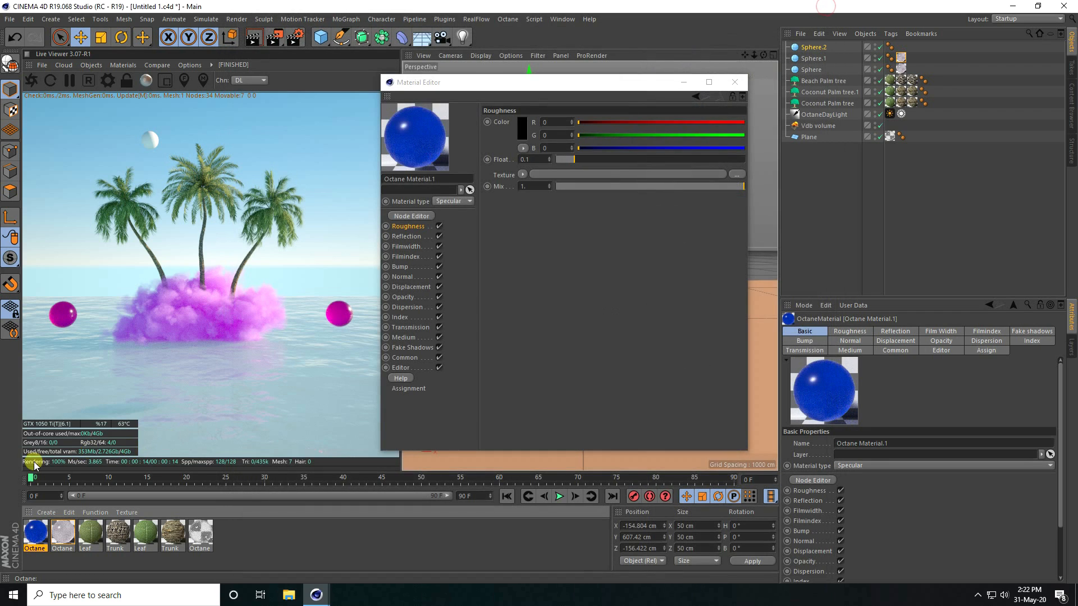
click(734, 82)
drag(34, 533, 811, 46)
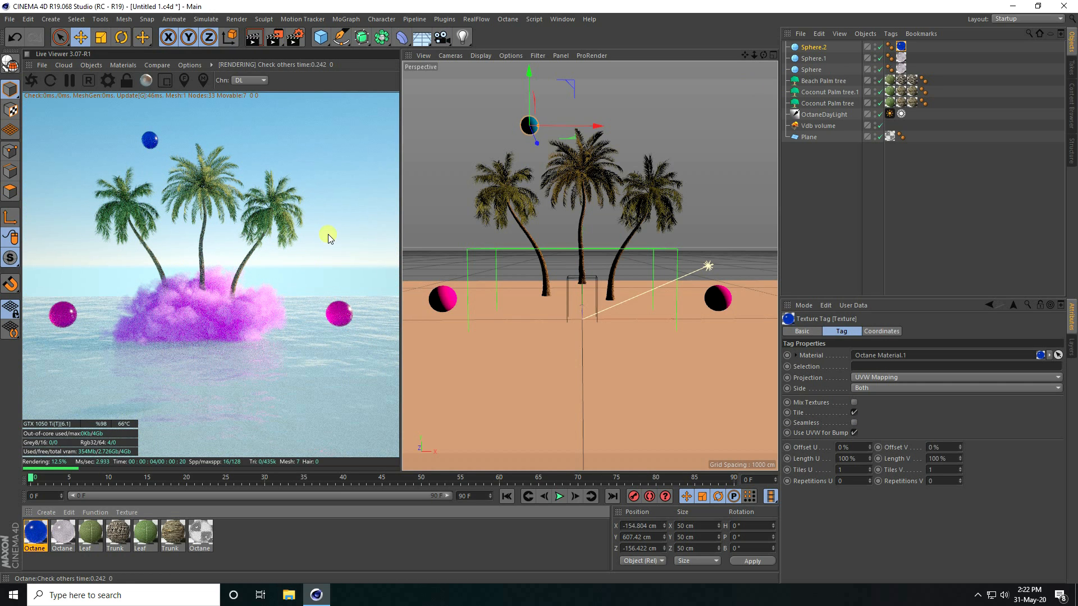
Step: Add an Octane Camera at the current view, look through it and select the camera object
click(91, 66)
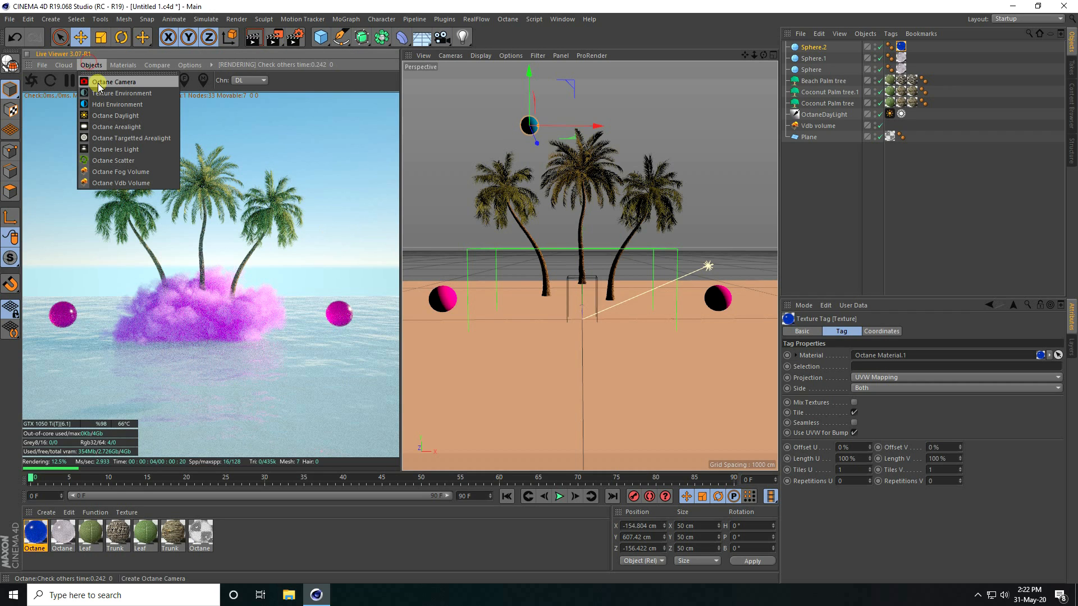
click(98, 83)
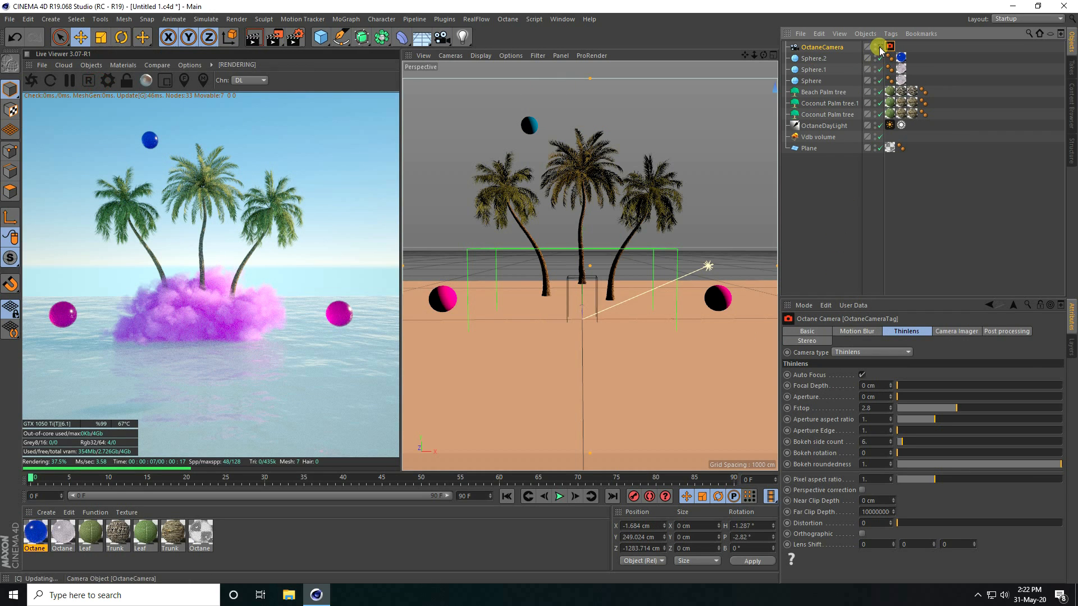
click(830, 47)
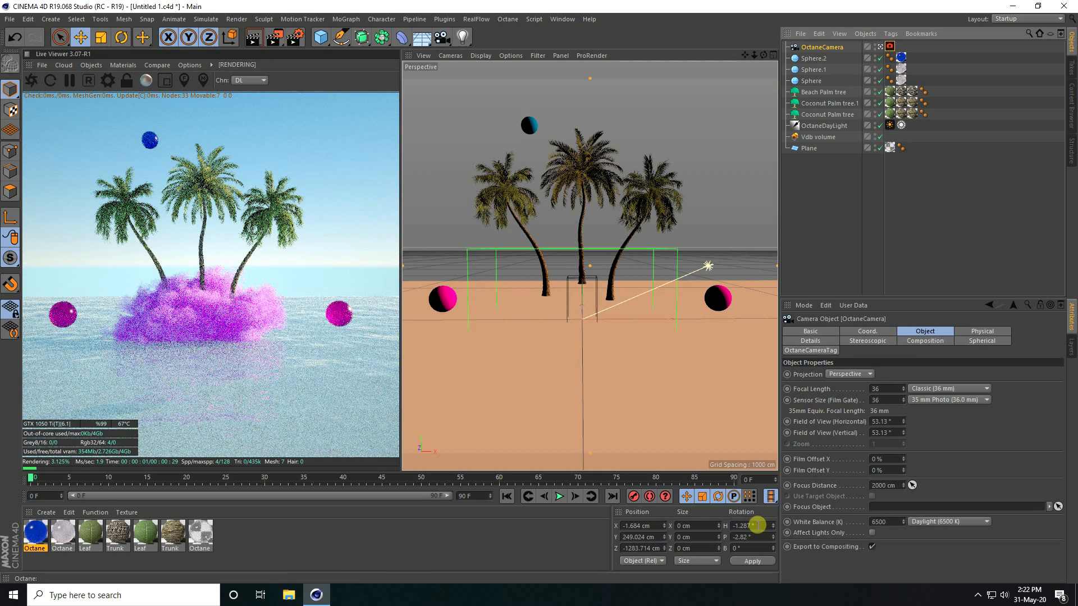
Step: Set the OctaneCamera's position to X 0 cm, Y 200 cm and Z -1200 cm
click(752, 525)
click(635, 525)
text(0)
key(Tab)
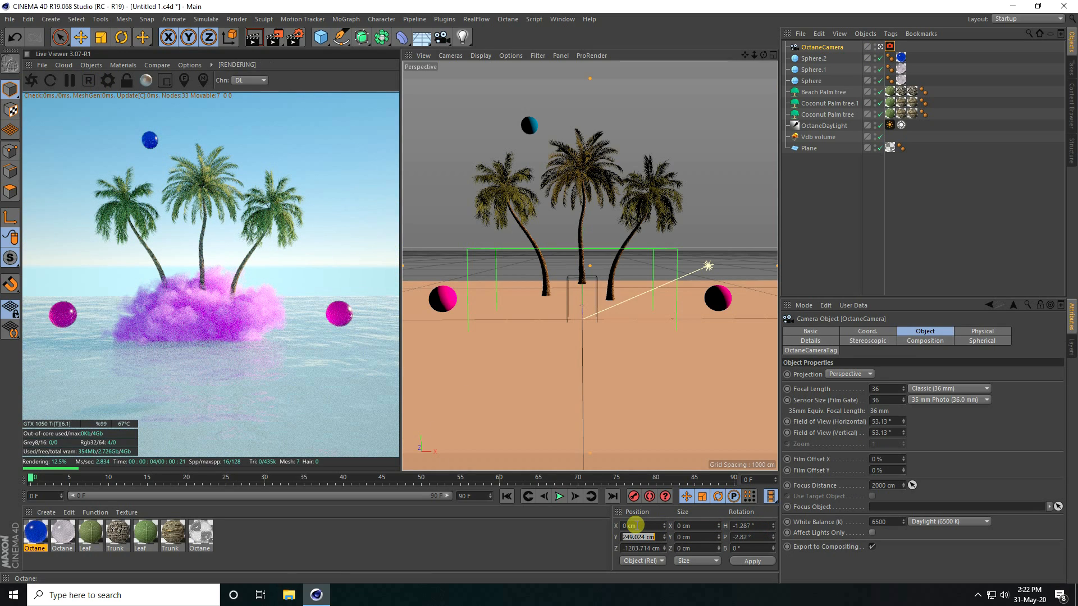
text(200)
key(Return)
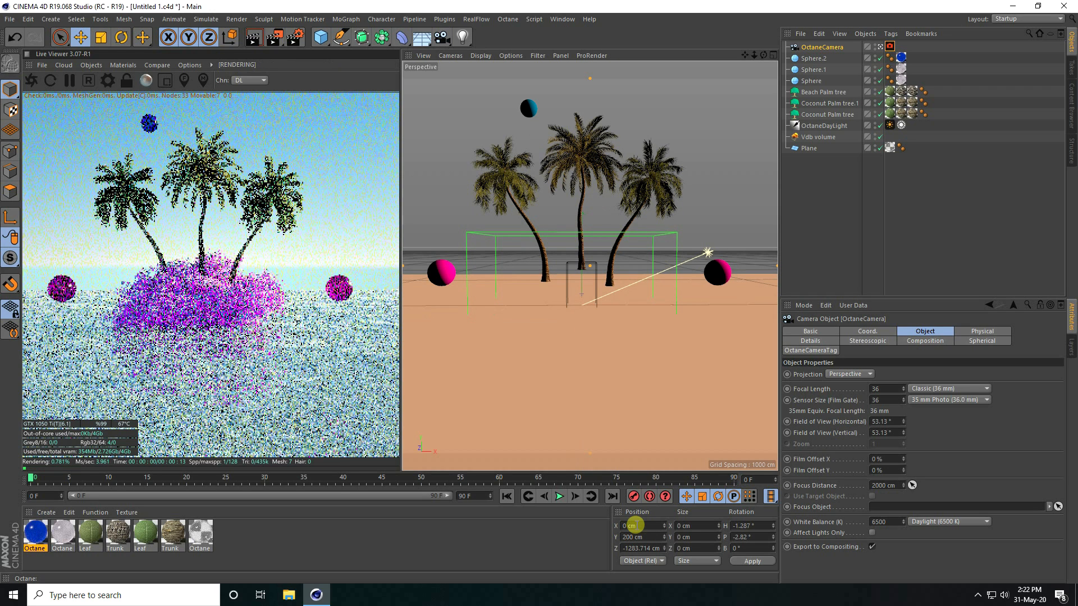
click(637, 547)
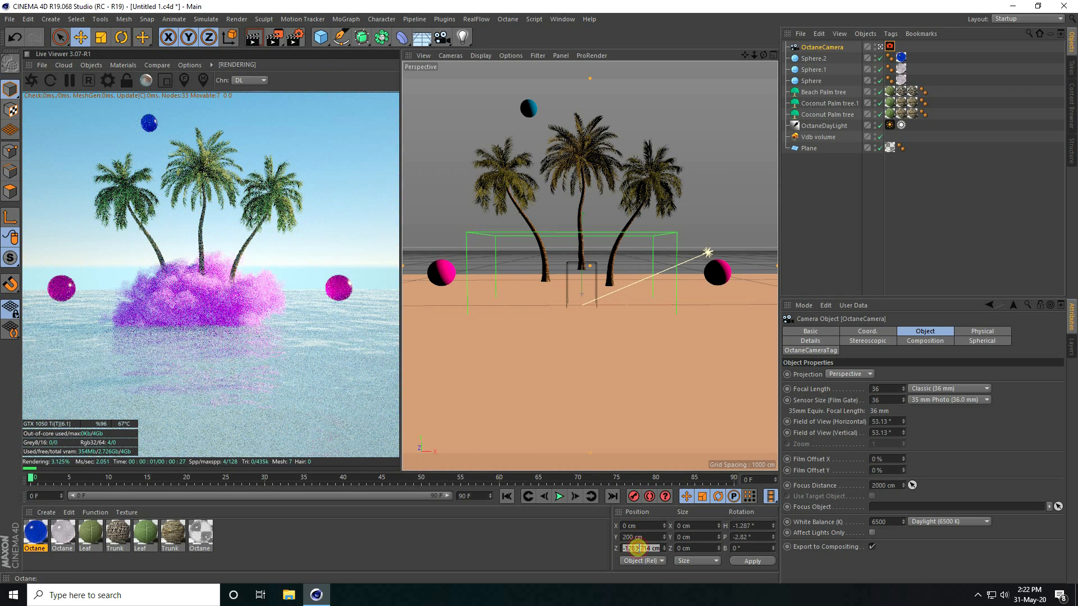
text(-1200)
key(Return)
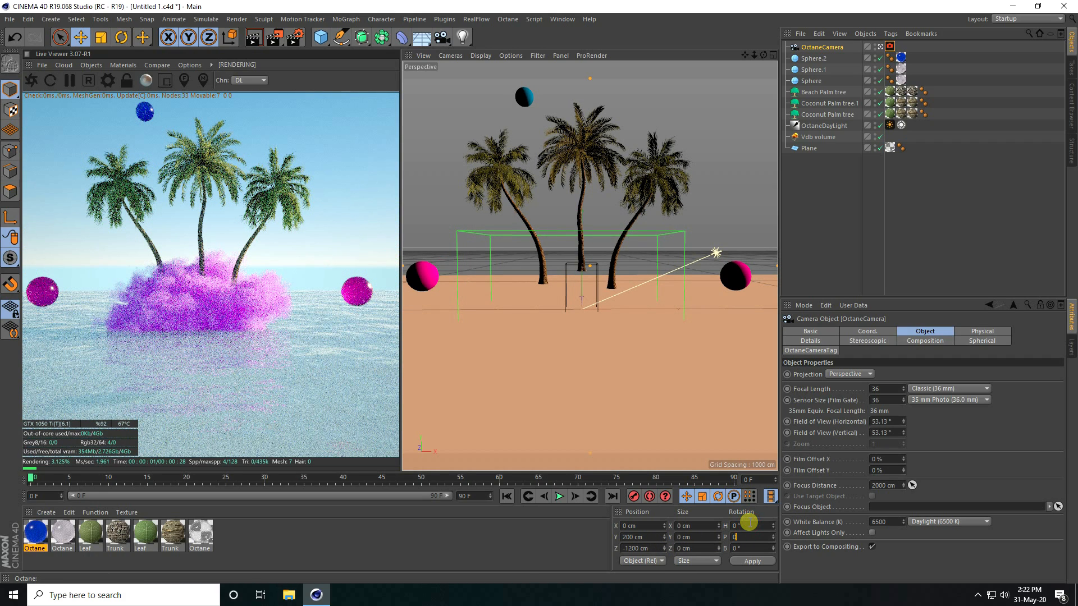
Step: Set the camera's heading and pitch rotation to 0° and save the scene
text(0)
key(Return)
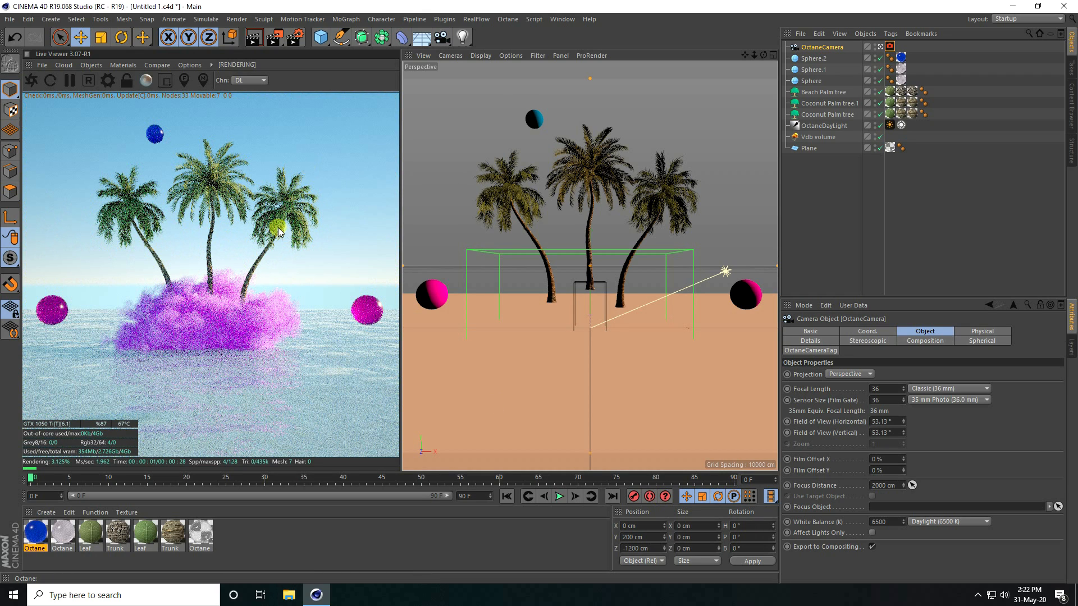
key(ctrl+s)
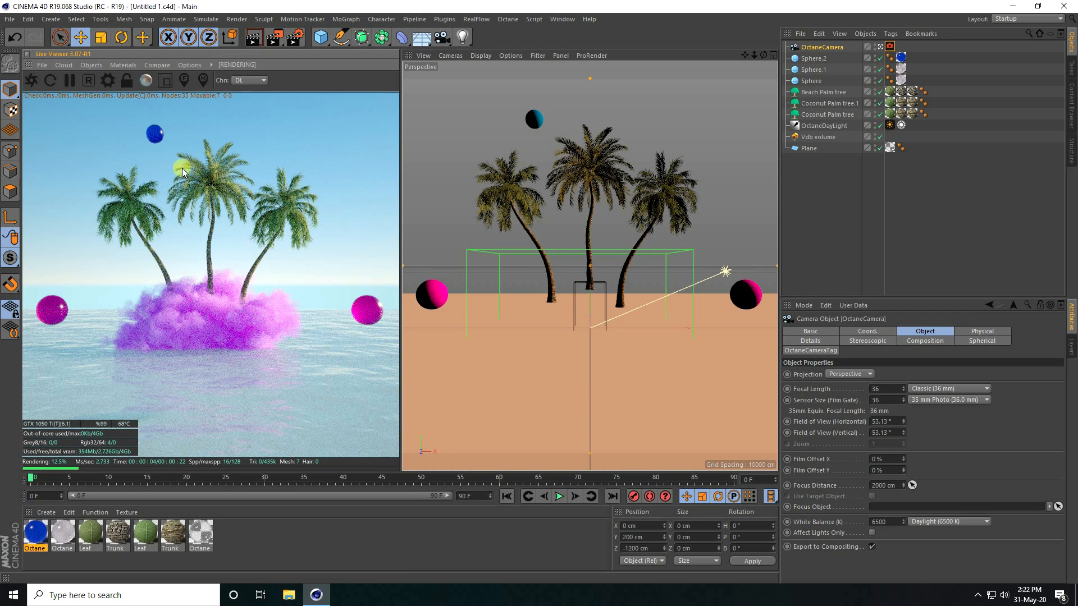
Step: Duplicate the blue Sphere.2 and the magenta Sphere.1 together
click(811, 82)
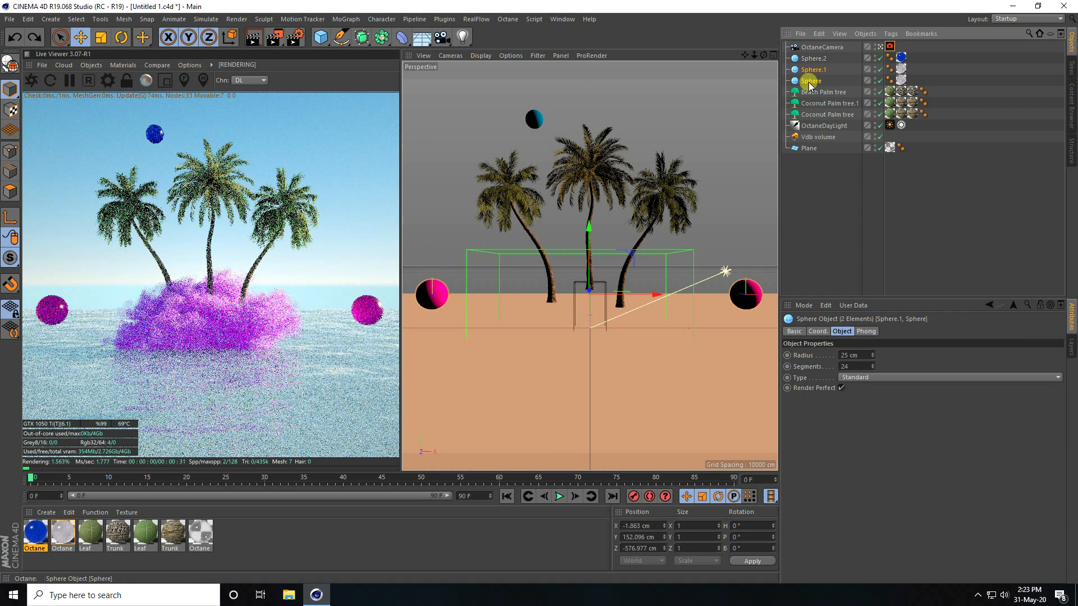
shift+click(811, 72)
click(813, 70)
click(813, 58)
click(813, 70)
shift+click(812, 60)
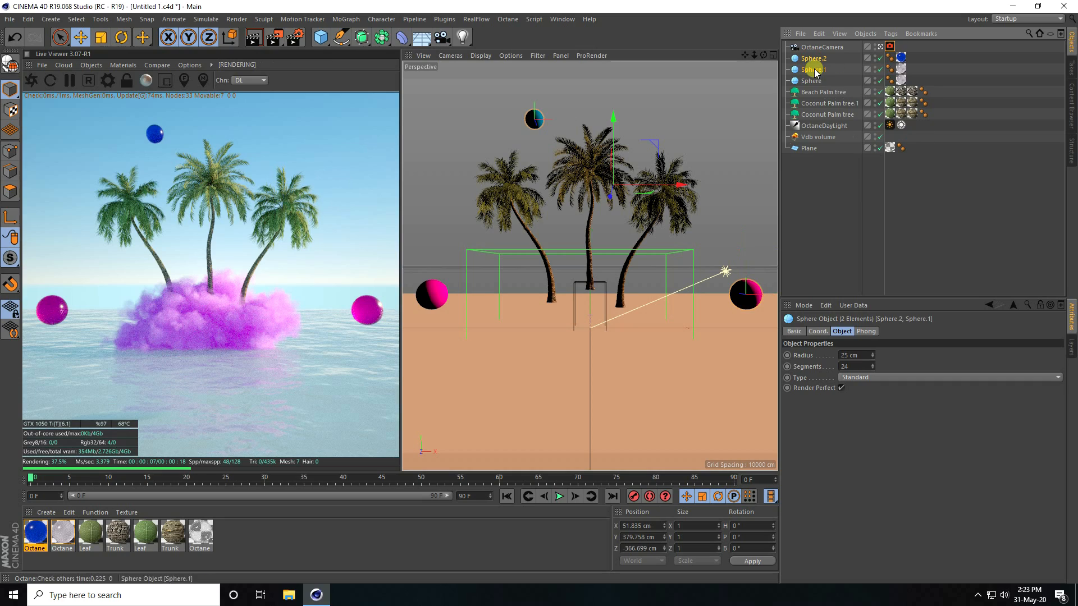
key(ctrl+c)
key(ctrl+v)
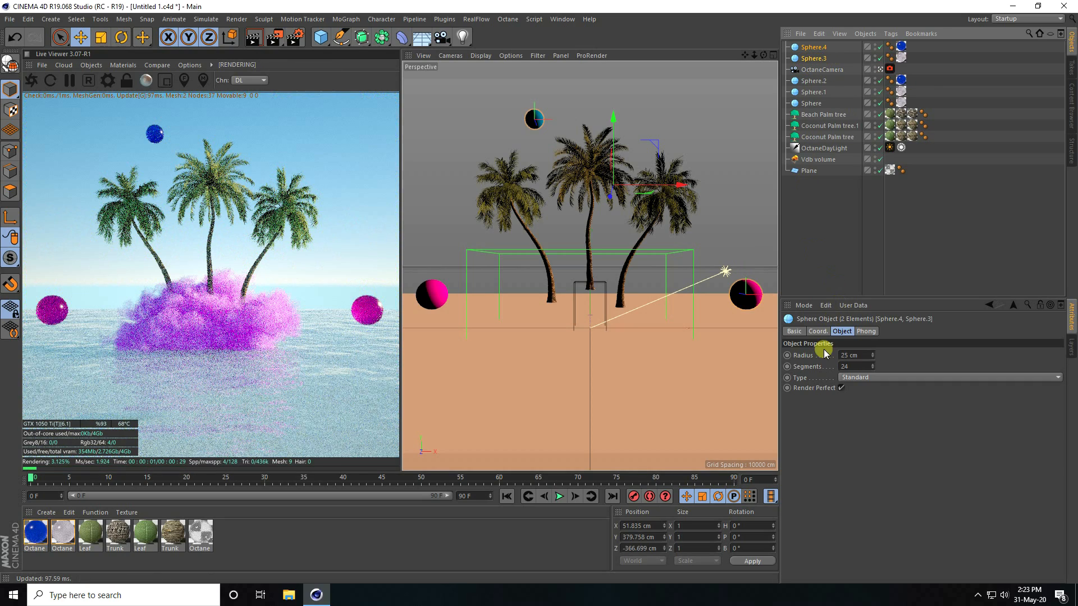
Step: Set the radius of both sphere copies to 5 cm and move them up by about 89 cm
drag(873, 358, 873, 361)
drag(617, 115, 621, 73)
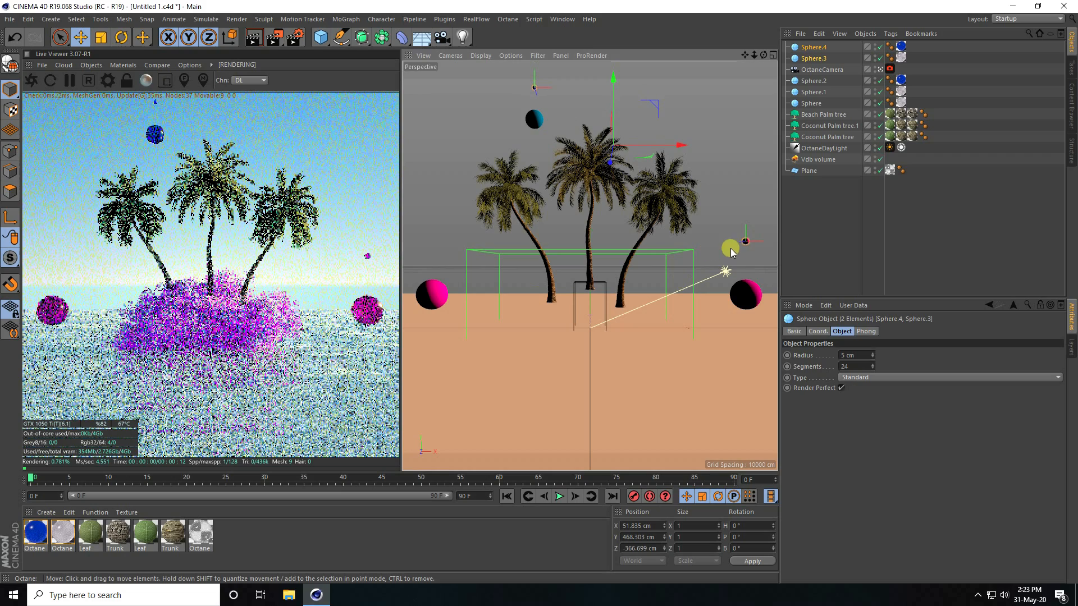
Step: Add a MoGraph Cloner, place the two small spheres inside it and select the Cloner
click(341, 20)
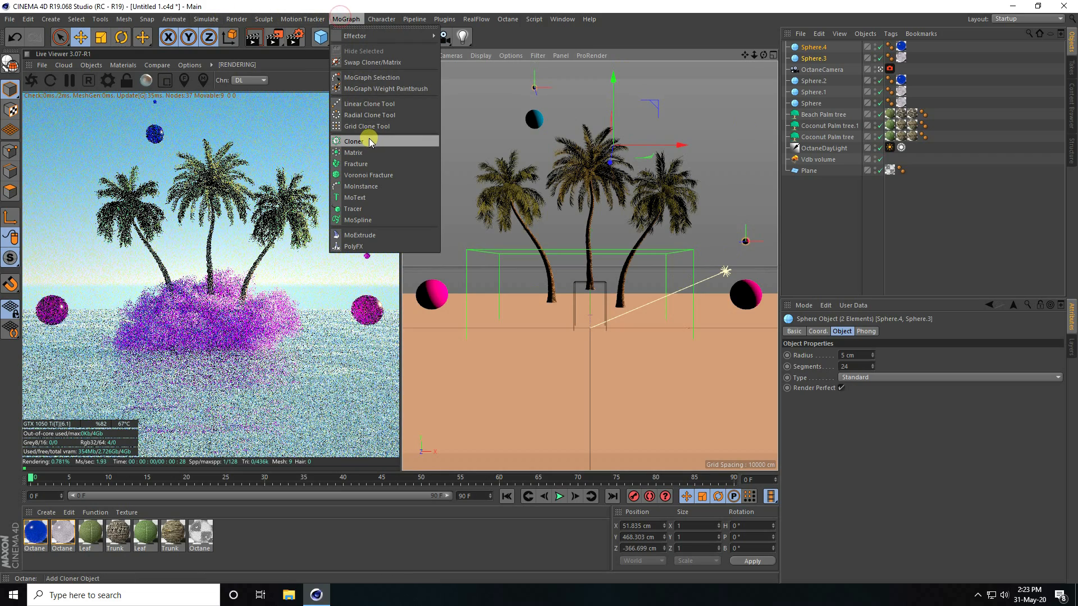
click(370, 142)
drag(813, 70, 809, 49)
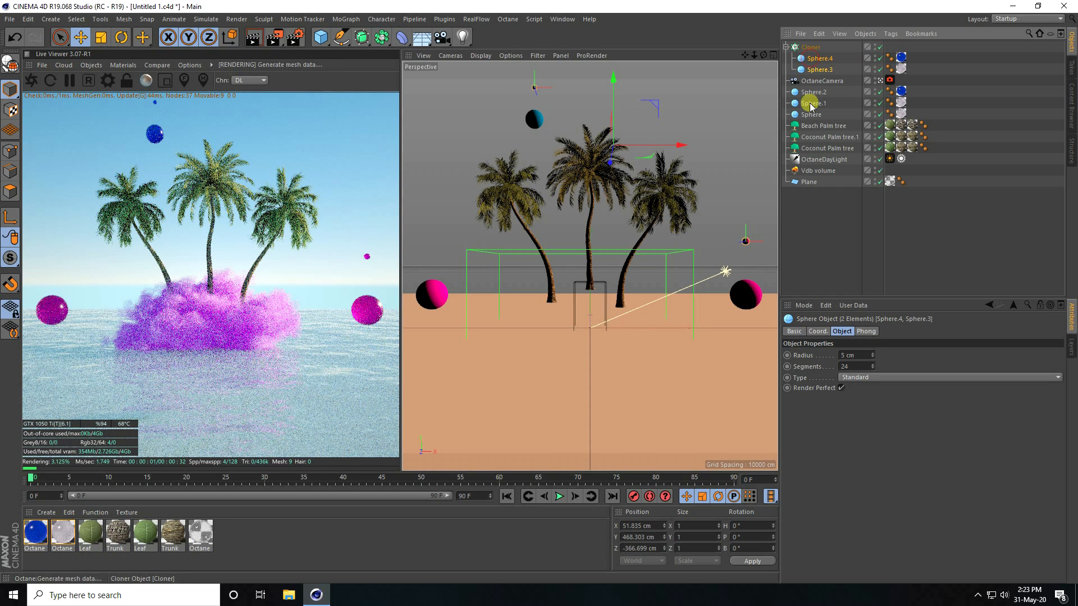
click(809, 47)
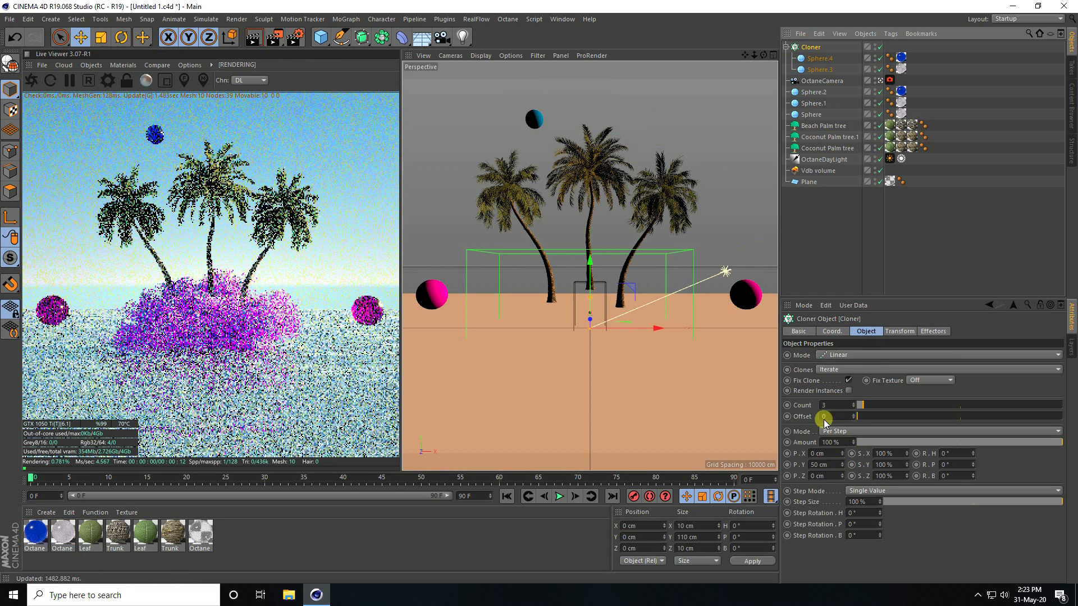
Step: Set the Cloner's mode to Grid Array and raise the Cloner to a height of about 237 cm
click(828, 354)
click(840, 402)
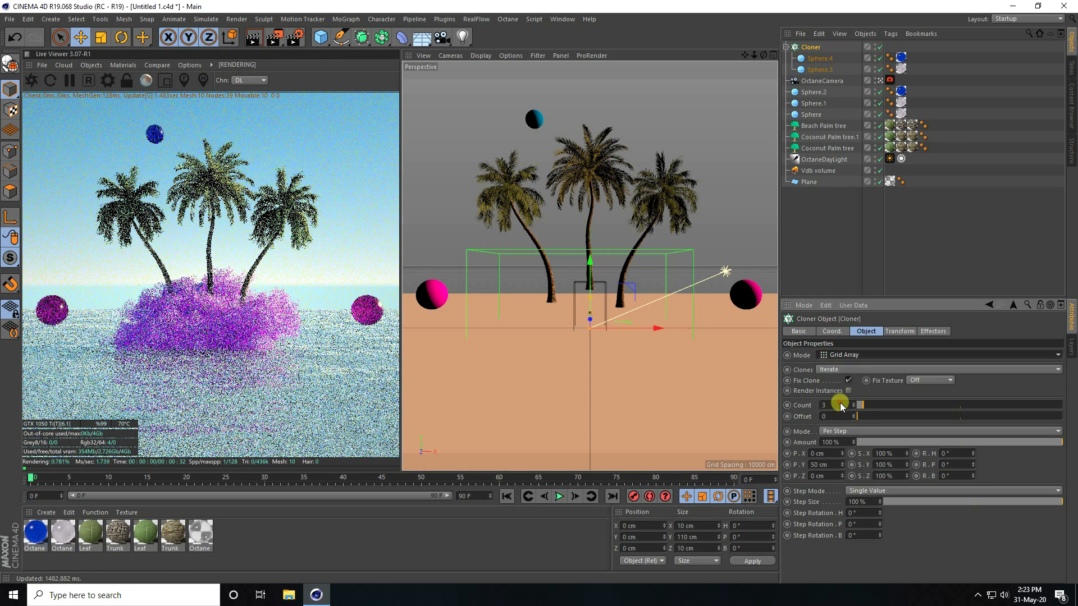
drag(596, 271, 591, 205)
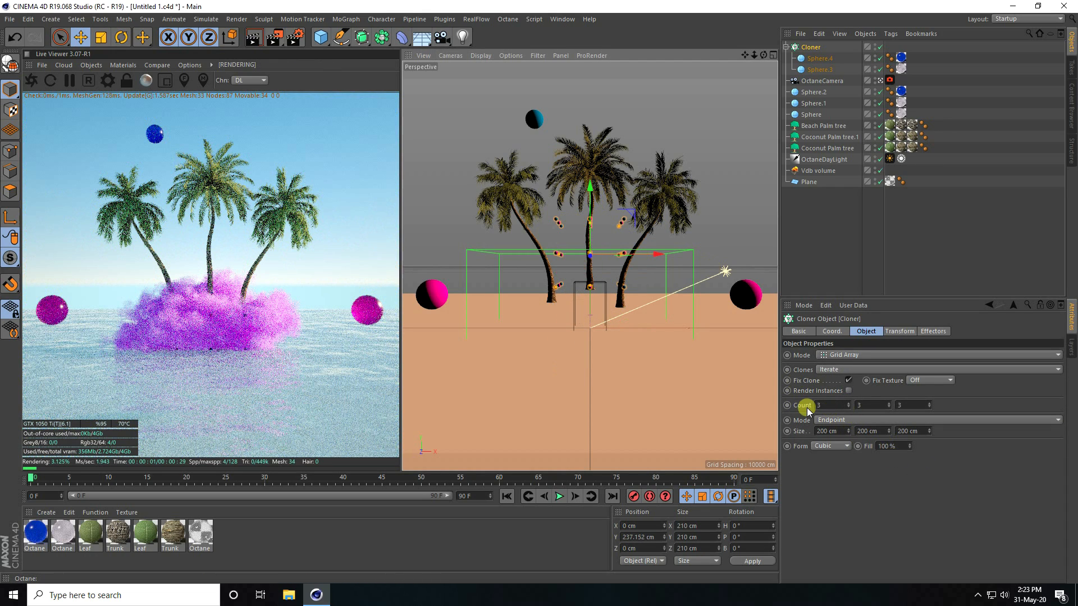
Step: Set the Cloner's grid count to 4 on all three axes
click(848, 402)
click(889, 403)
click(929, 403)
Step: Set the Cloner's grid size to 1000 cm by 500 cm by 500 cm
click(821, 430)
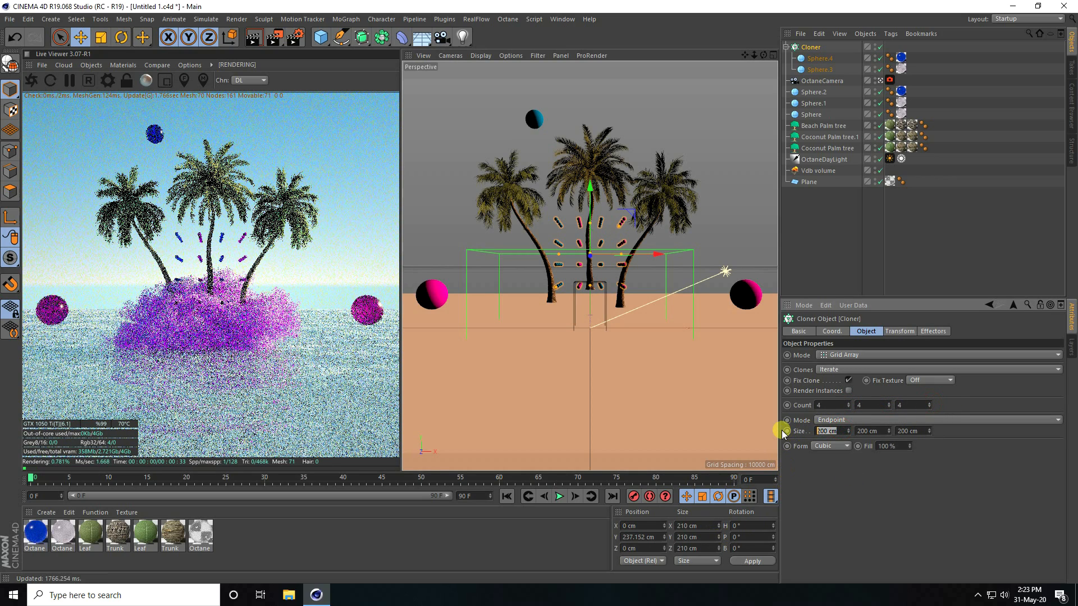
drag(847, 428, 848, 430)
click(835, 430)
text(1)
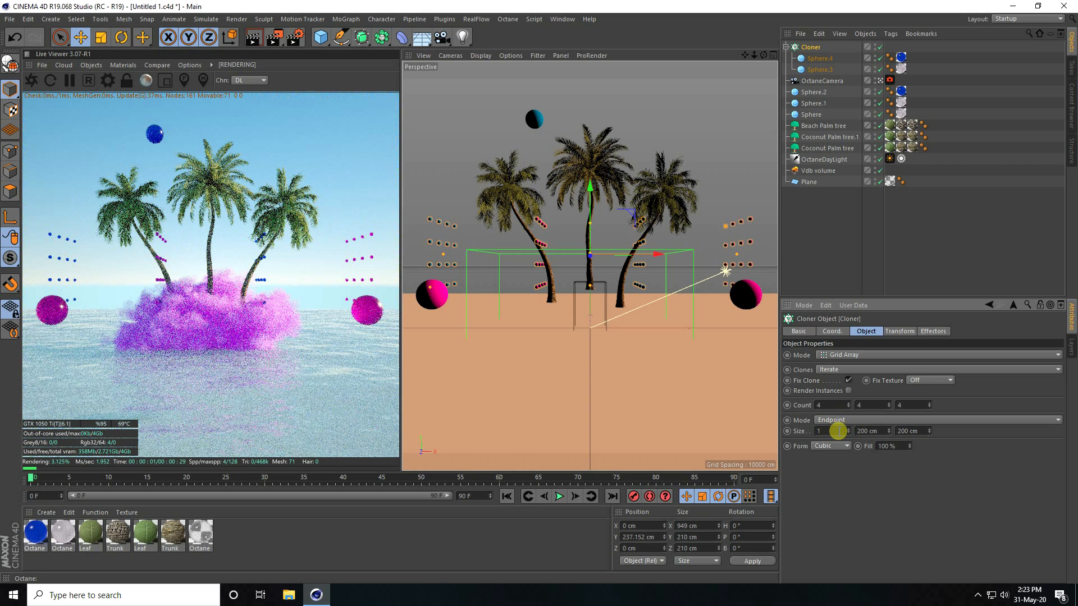
text(000)
key(Tab)
text(50)
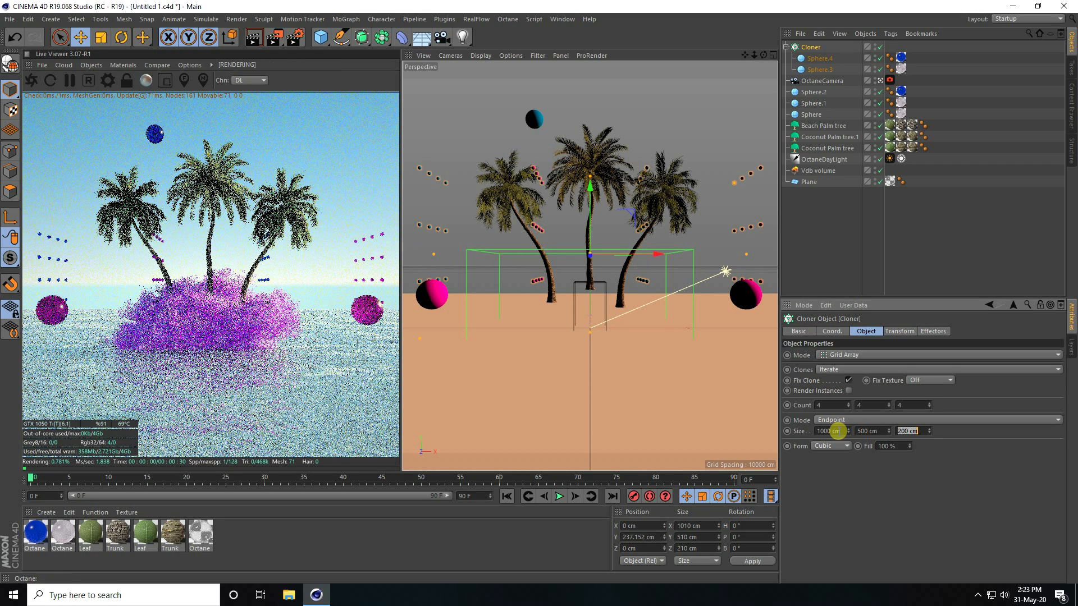
text(50)
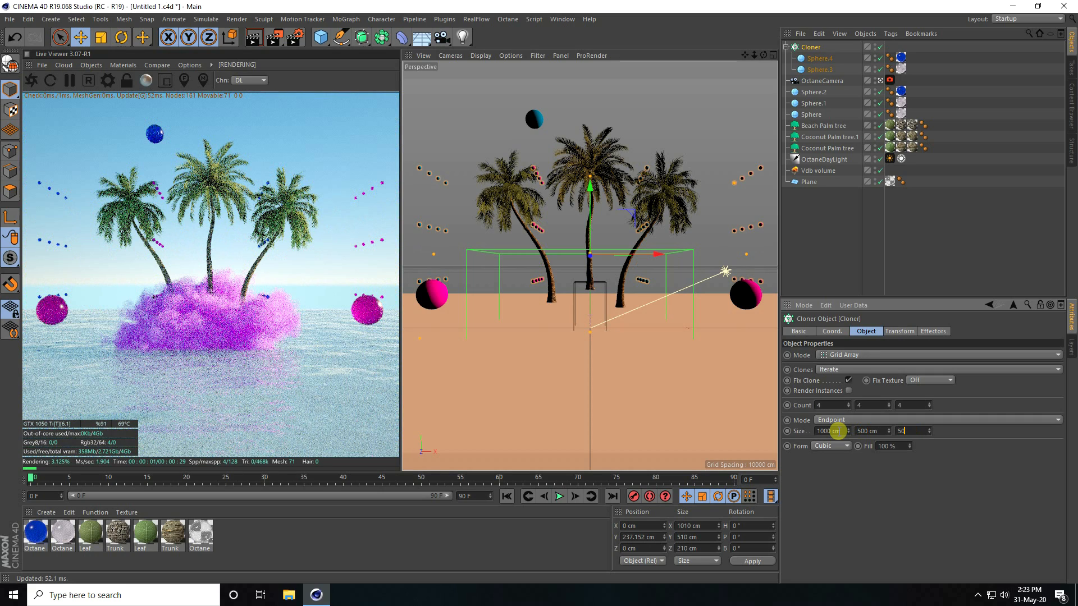
text(0)
key(Return)
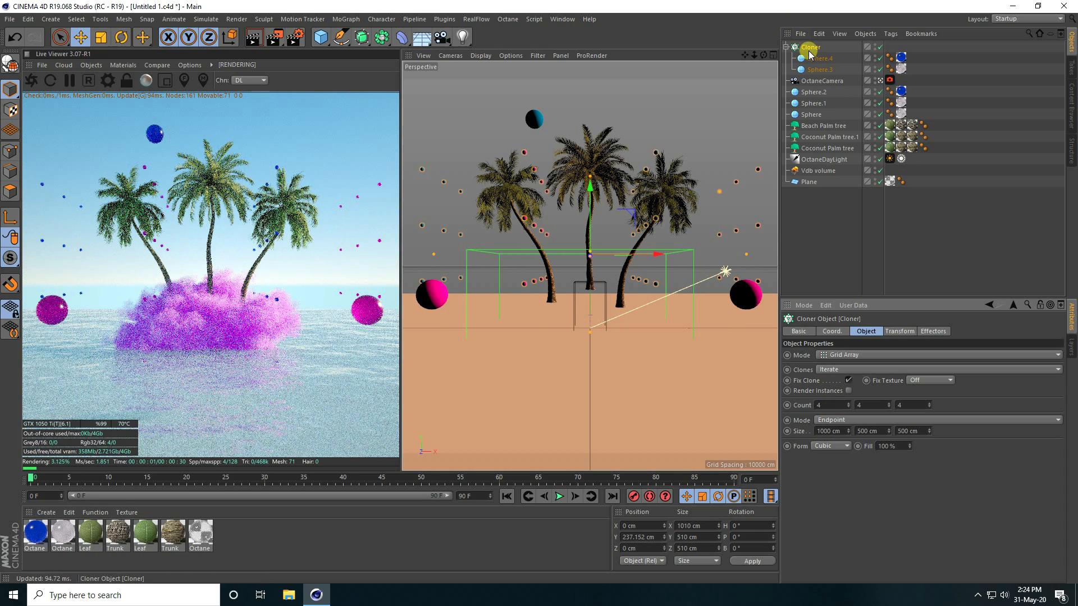
Step: Add a MoGraph Random effector to scatter the Cloner's small spheres
click(347, 21)
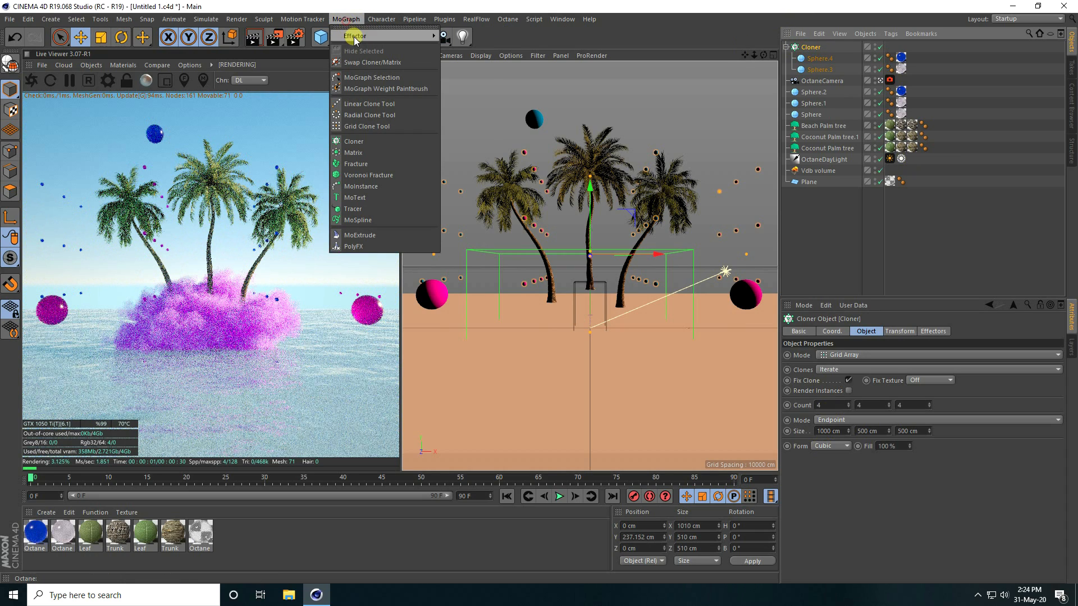
mouse_move(393, 35)
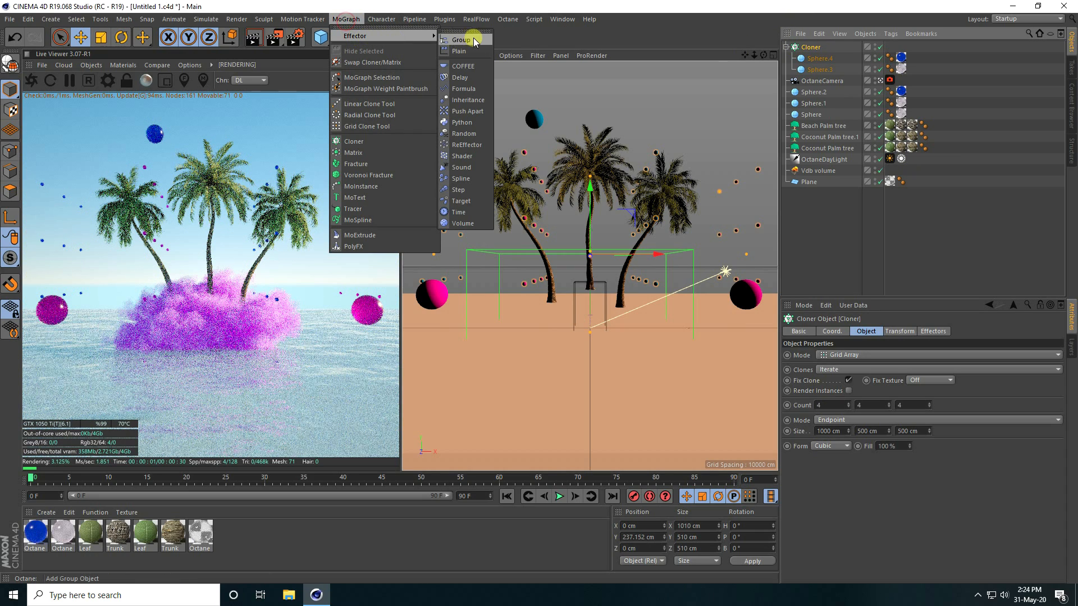
click(464, 133)
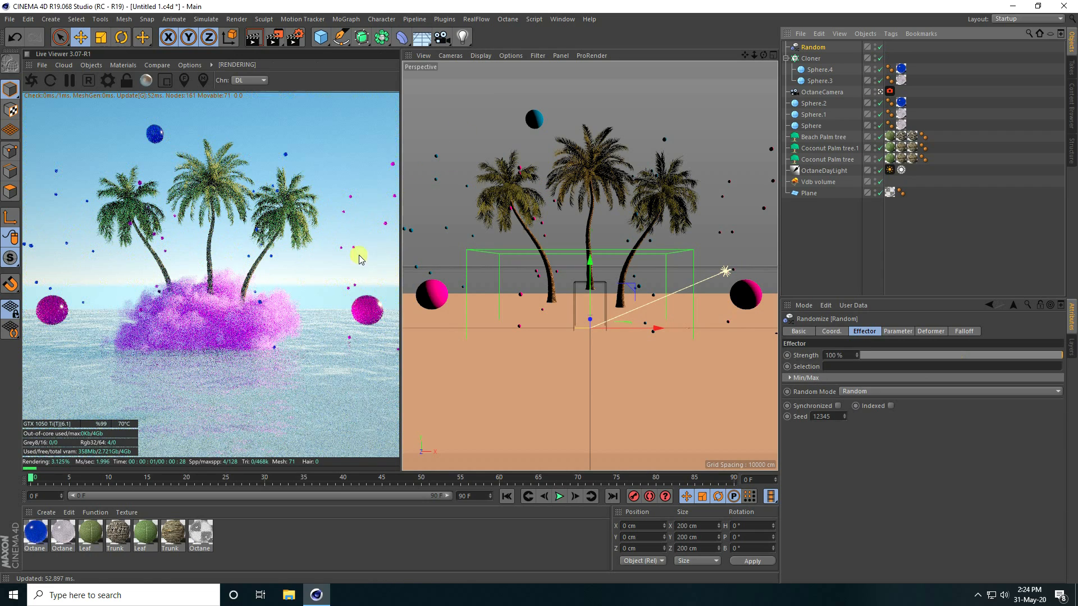
Step: Adjust the Cloner's grid size to 909 cm in X and 711 cm in Y
click(809, 58)
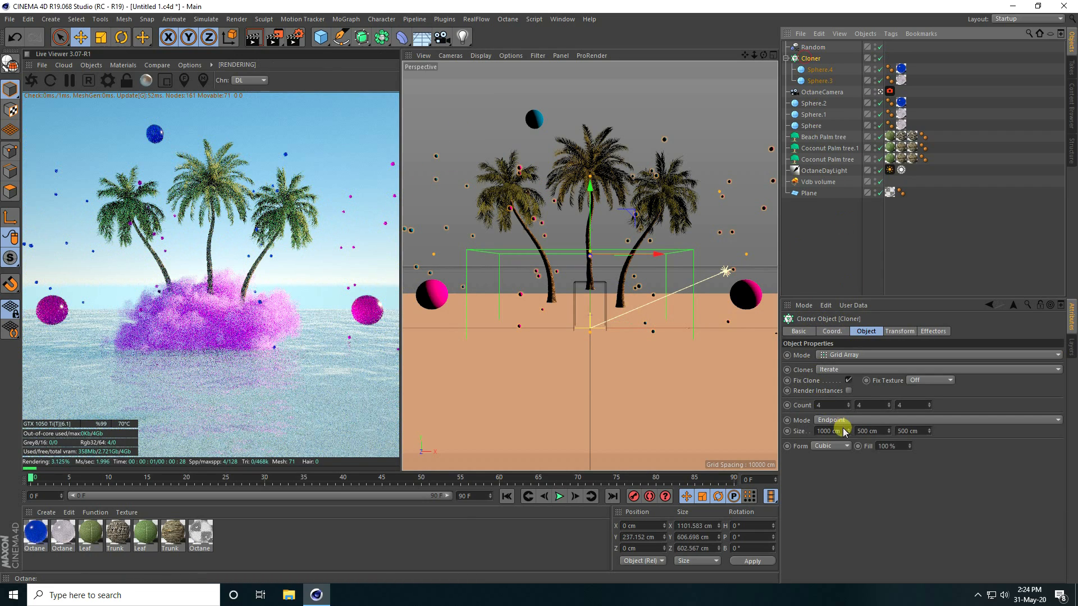
drag(847, 436, 846, 438)
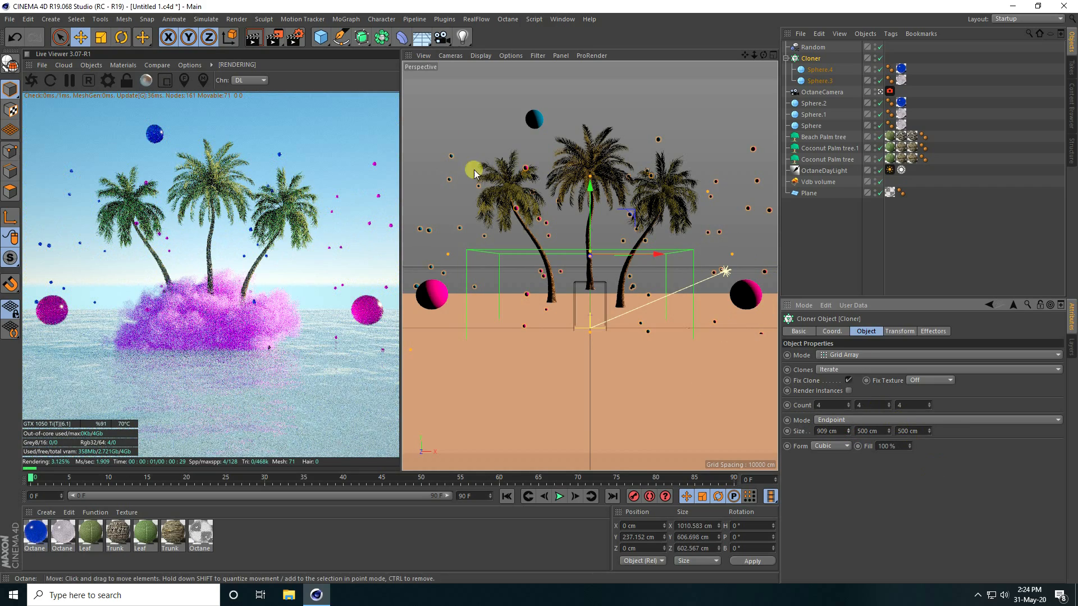
drag(891, 432, 890, 425)
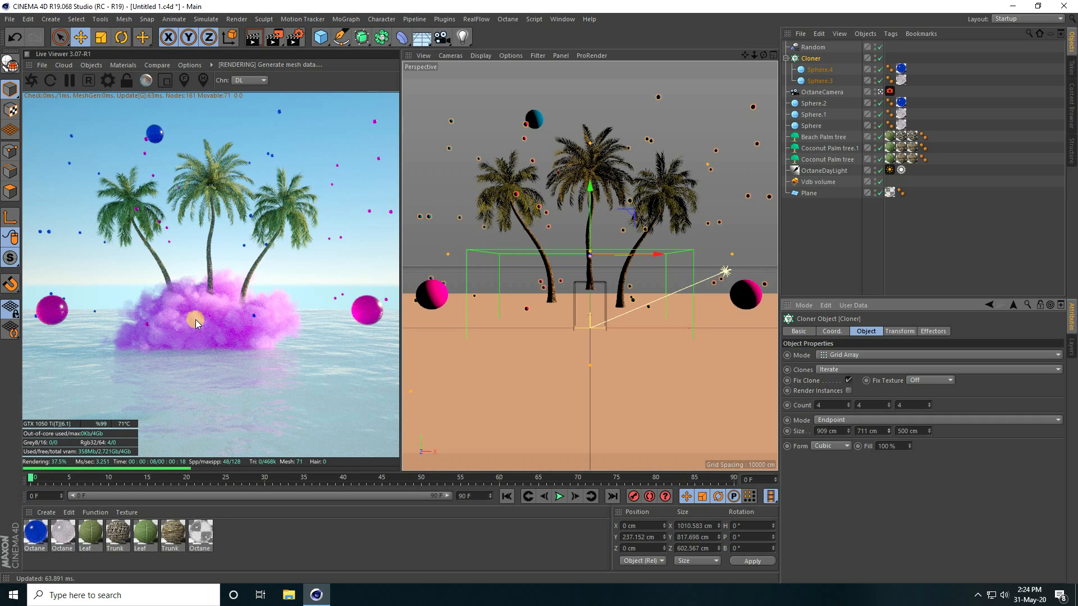
Step: Duplicate the Cloner together with its two small spheres
click(786, 59)
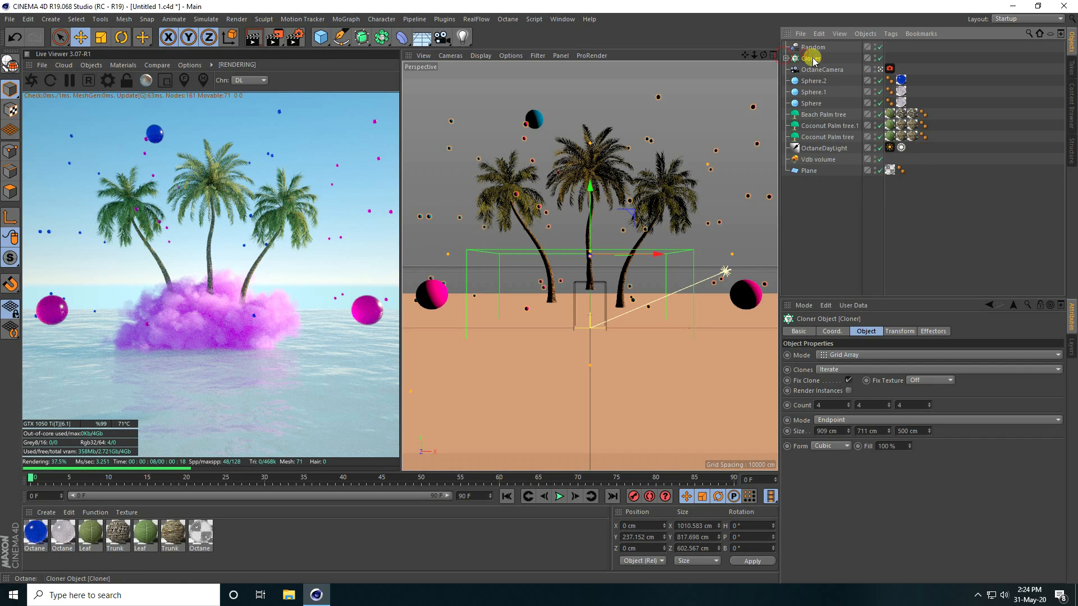
click(811, 49)
click(809, 58)
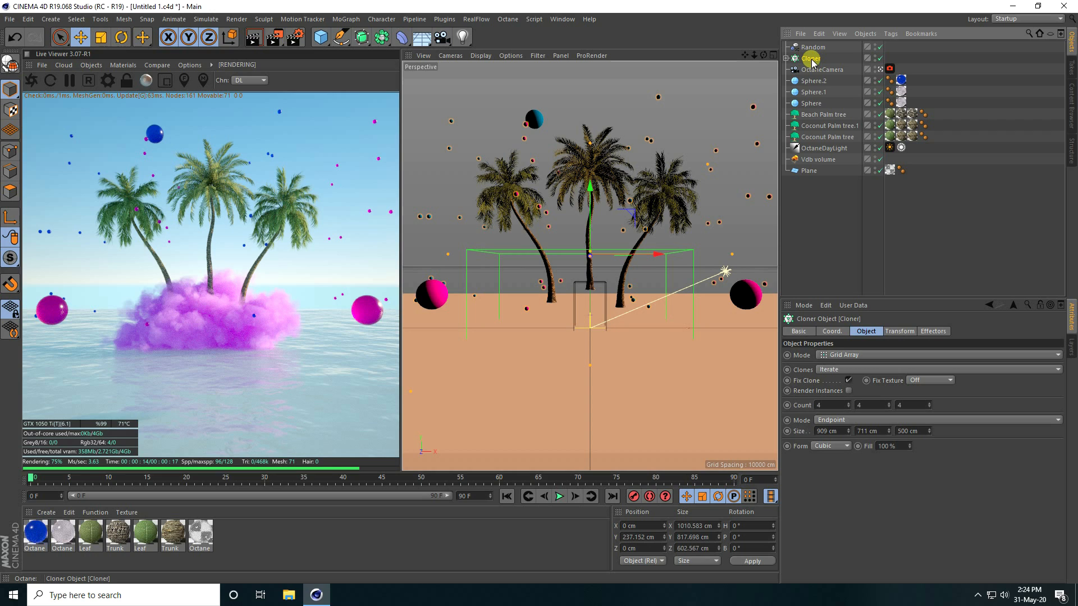
key(ctrl+c)
key(ctrl+v)
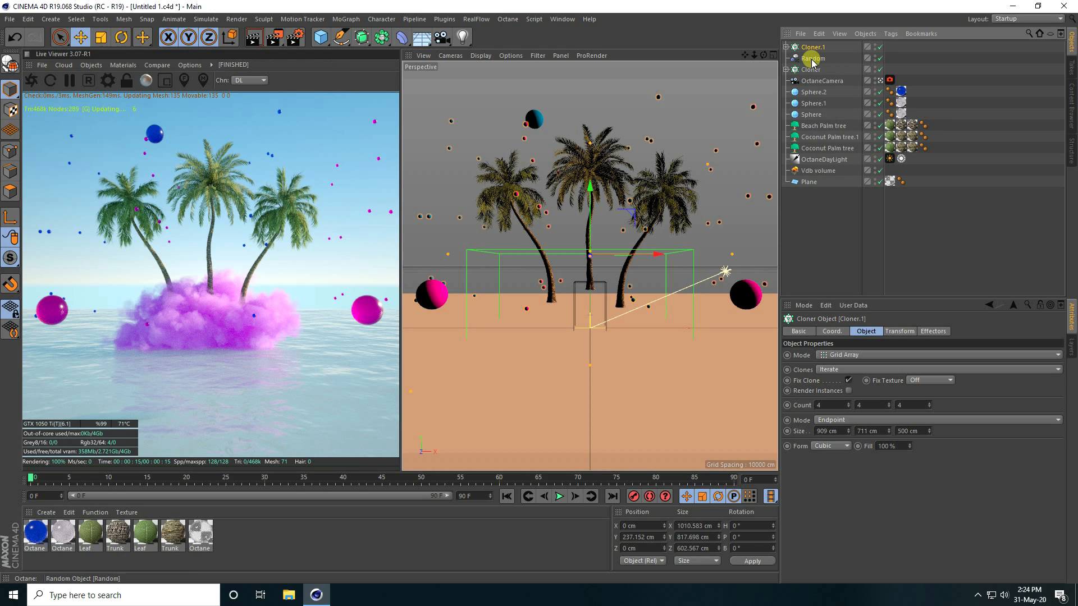
Step: Reduce the radius of both spheres inside Cloner.1 to 1 cm
click(785, 47)
click(819, 69)
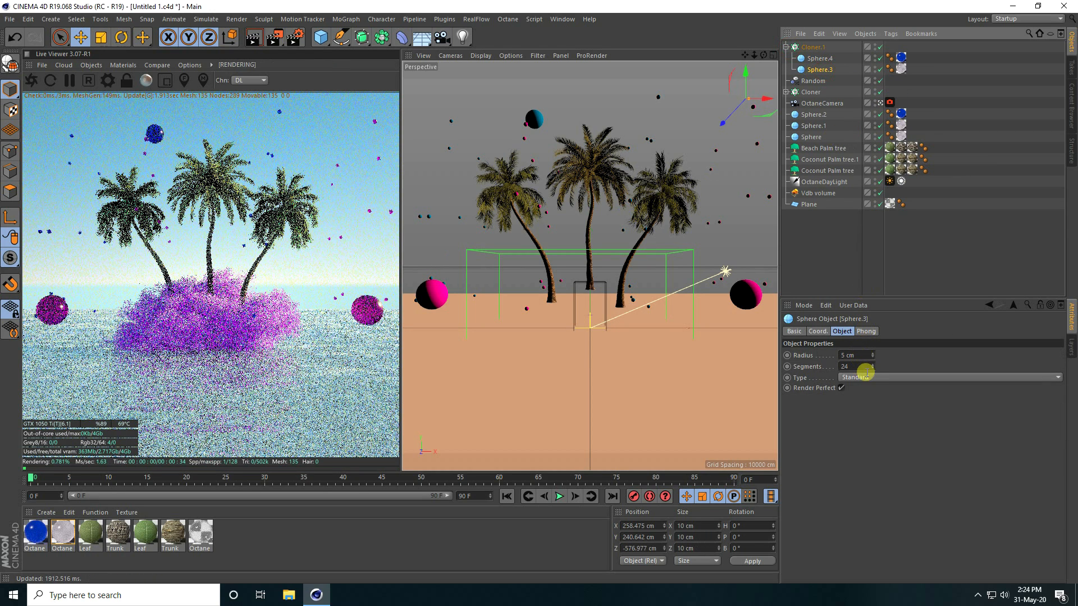
drag(874, 359, 873, 359)
click(819, 58)
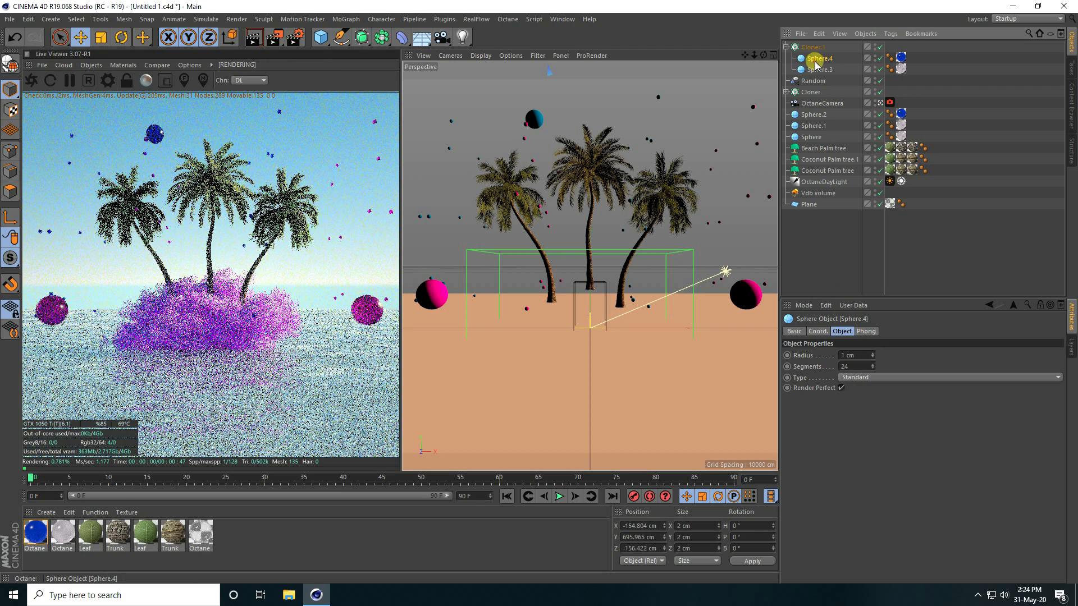
click(816, 73)
Step: Set Cloner.1's grid size to 200 cm on all three axes and lower it to a height of about 111 cm
click(811, 48)
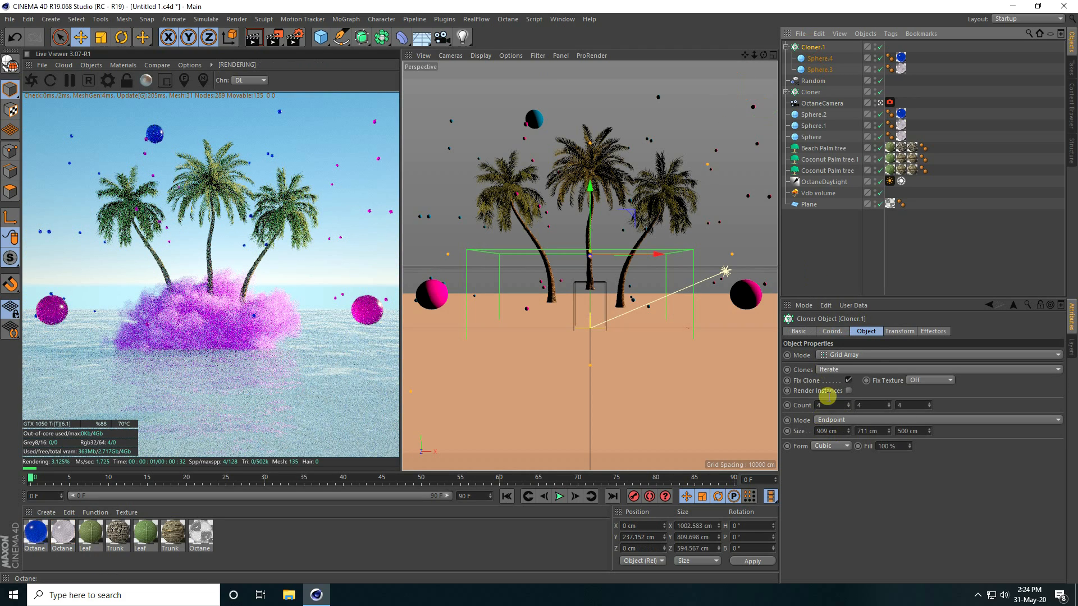
click(836, 431)
drag(837, 431, 809, 431)
text(200)
key(Tab)
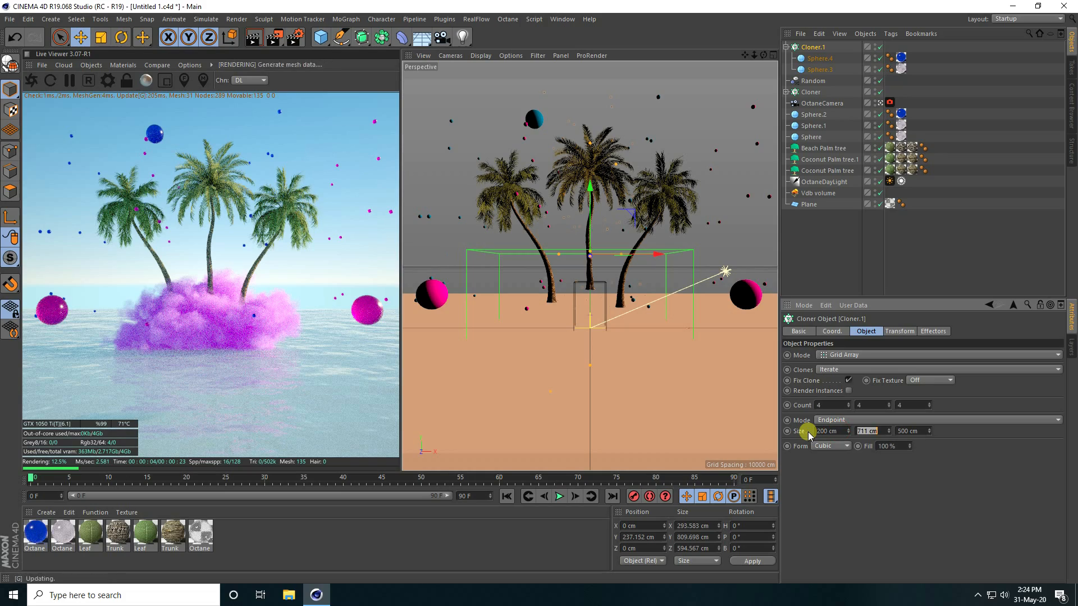
text(200)
key(Tab)
text(200)
key(Return)
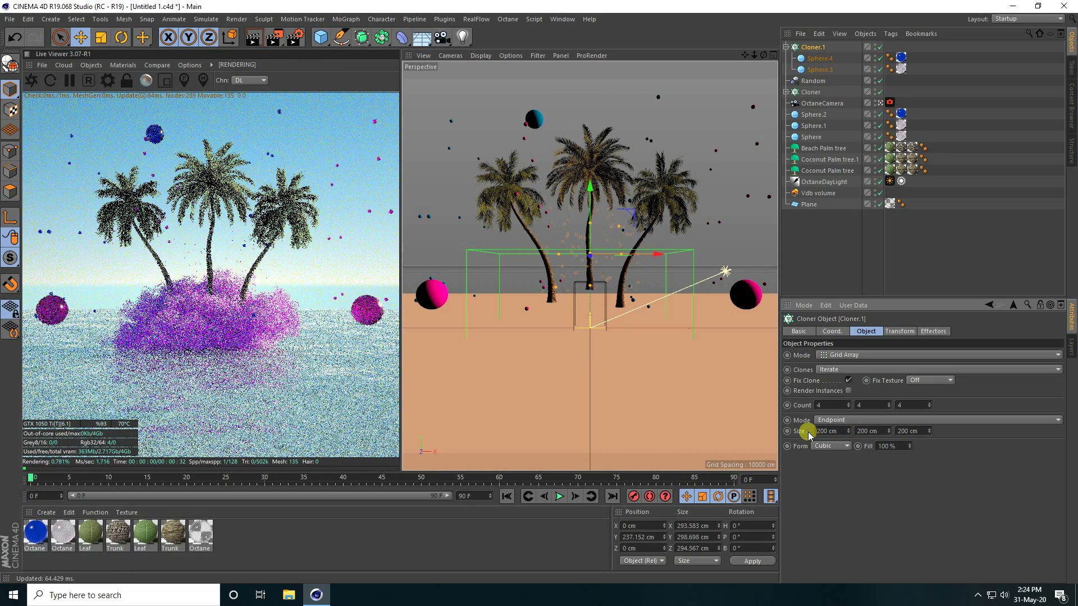
drag(590, 193, 590, 231)
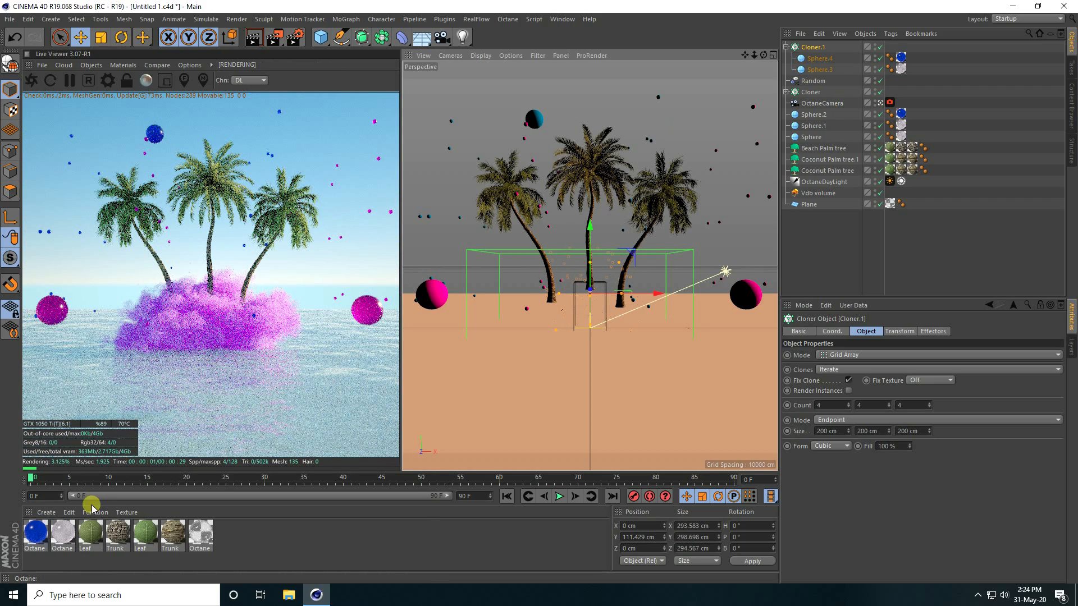
Step: Create a new Octane material and give it a Blackbody emission
click(46, 513)
mouse_move(58, 432)
mouse_move(186, 408)
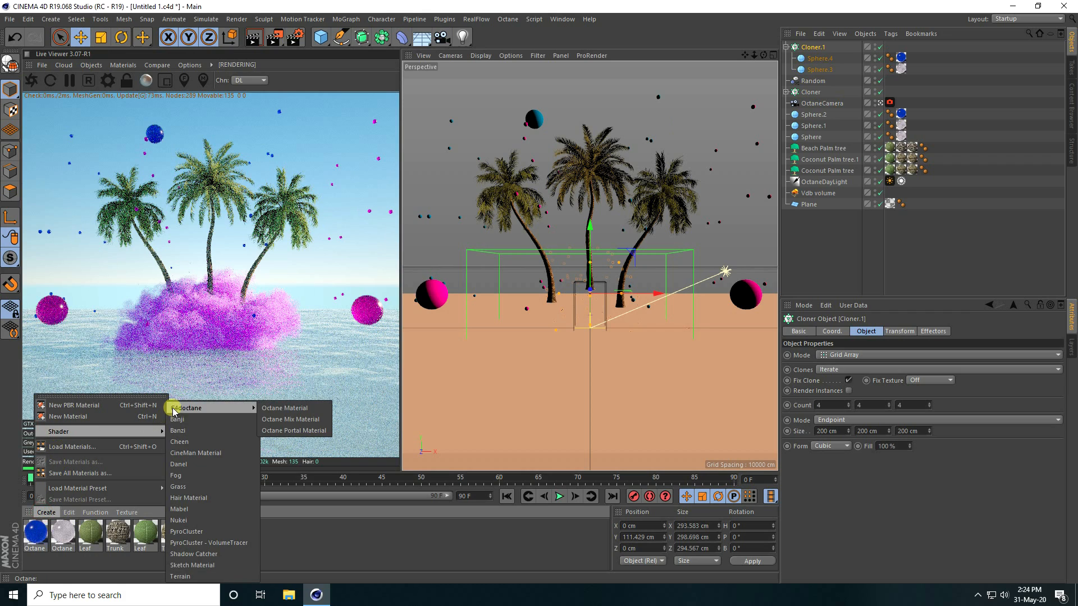
click(284, 408)
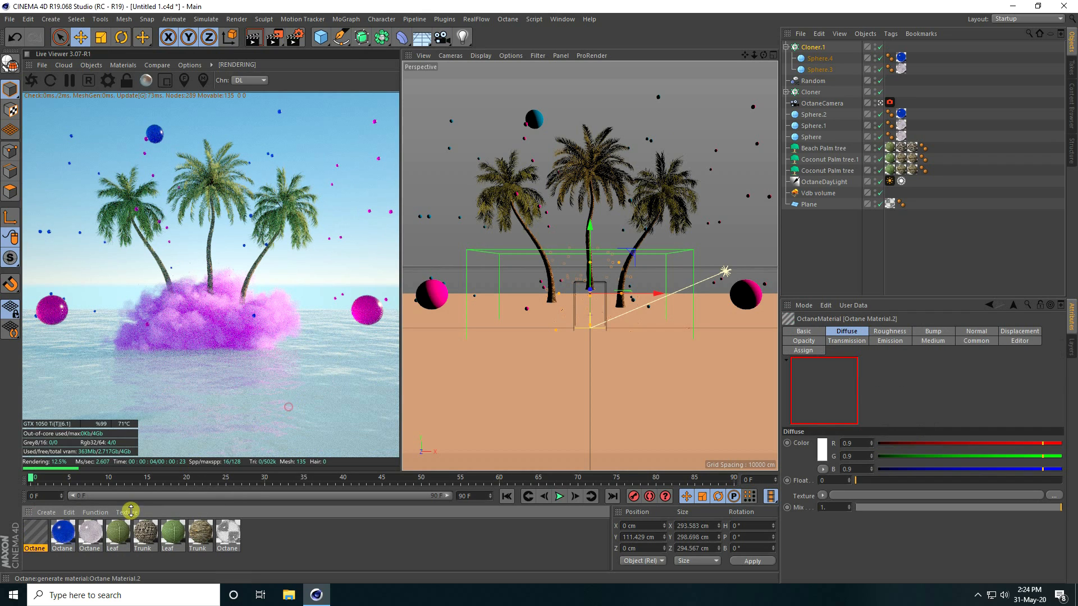
double_click(37, 537)
click(193, 290)
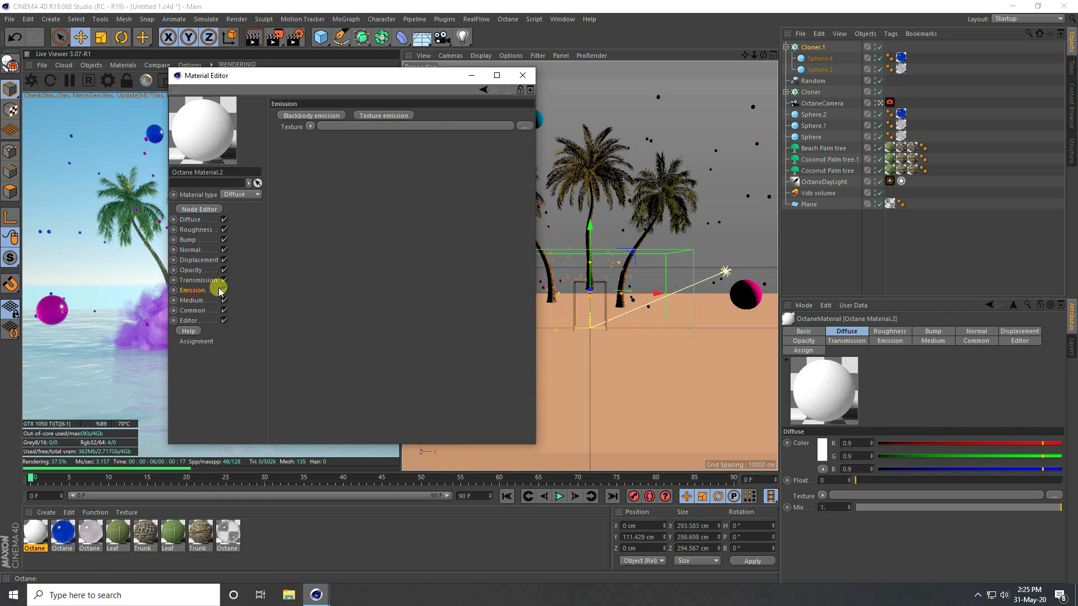
click(292, 116)
click(313, 147)
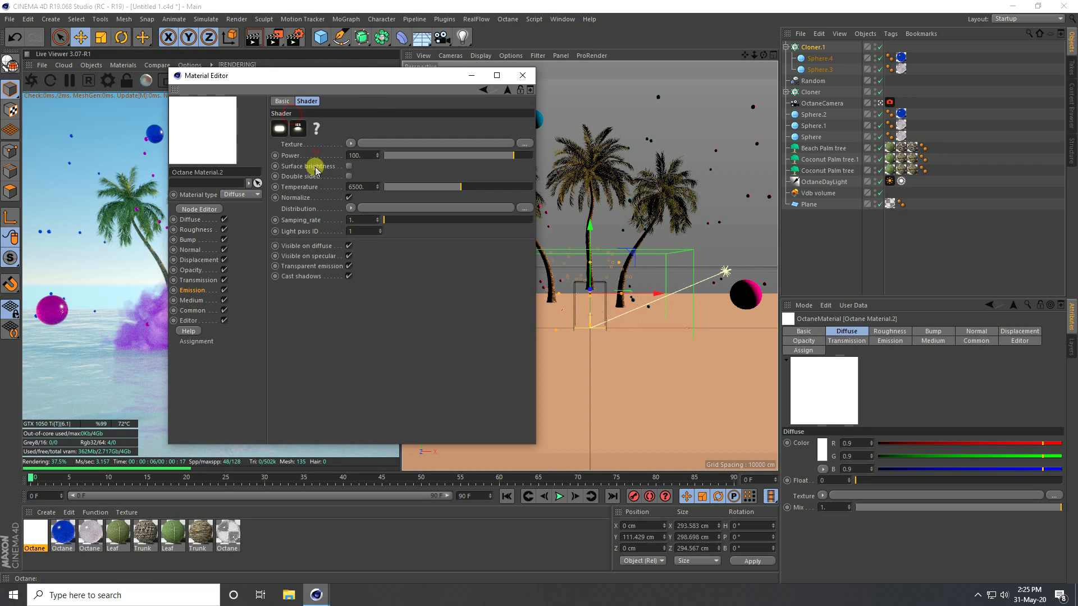
Step: Use an RgbSpectrum texture for the emission and colour it magenta with hue 299° and saturation 100%
click(352, 145)
mouse_move(359, 354)
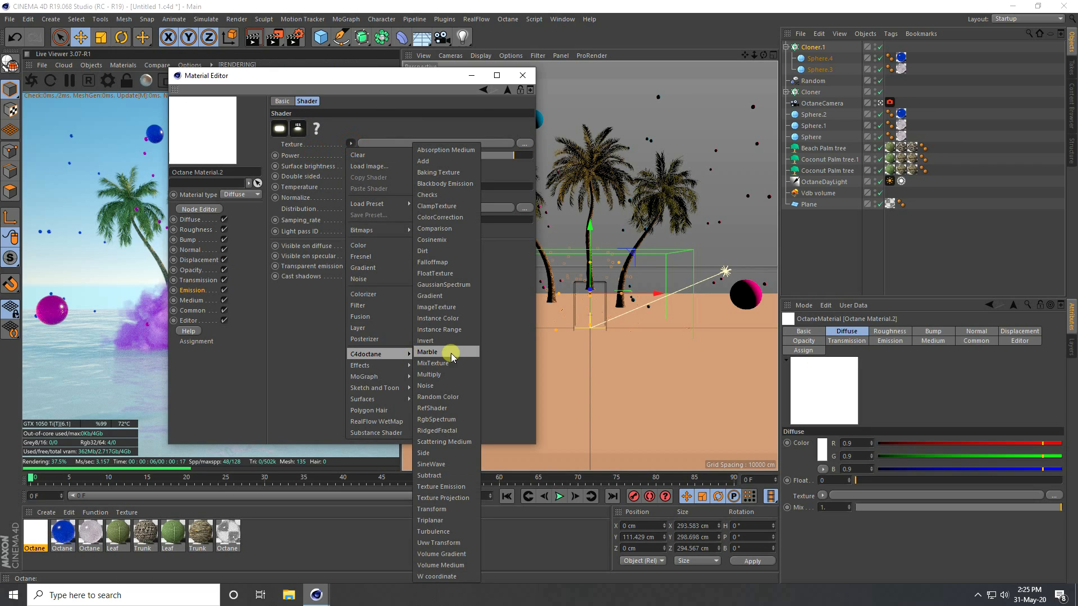
click(446, 419)
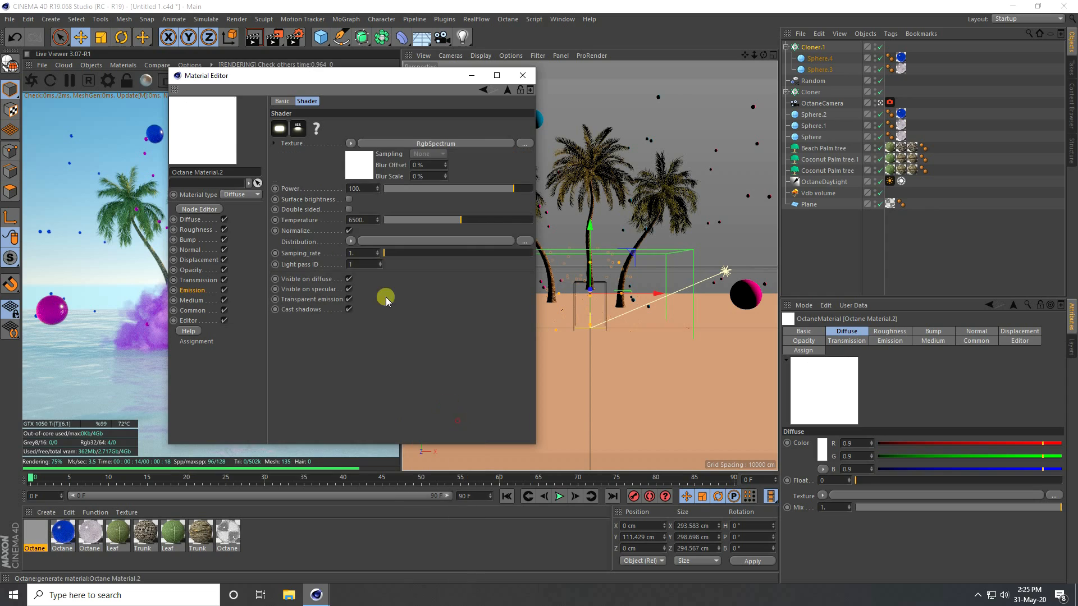
click(358, 170)
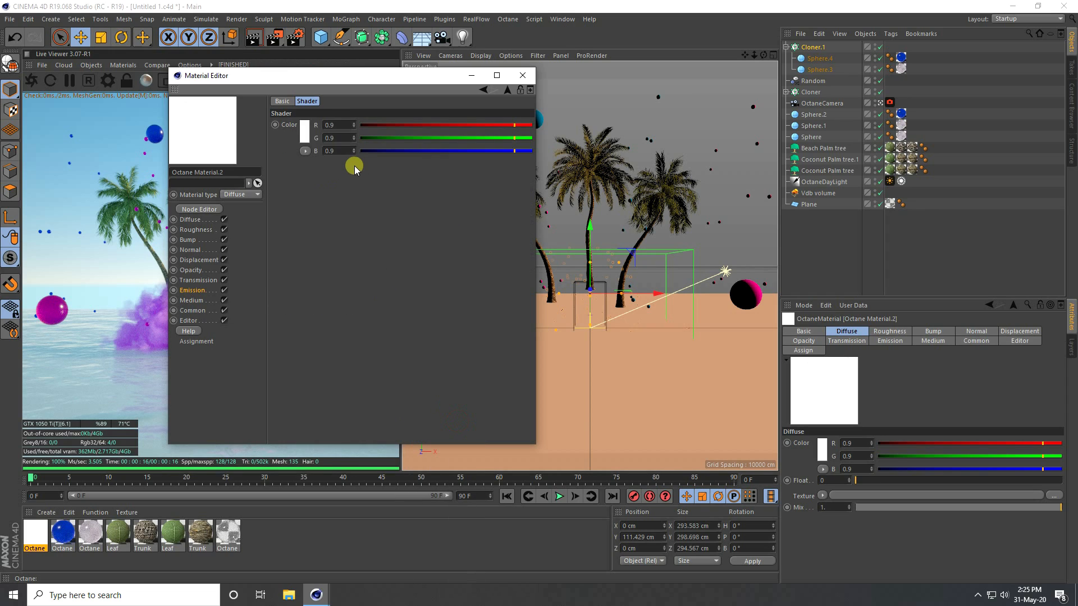
click(308, 134)
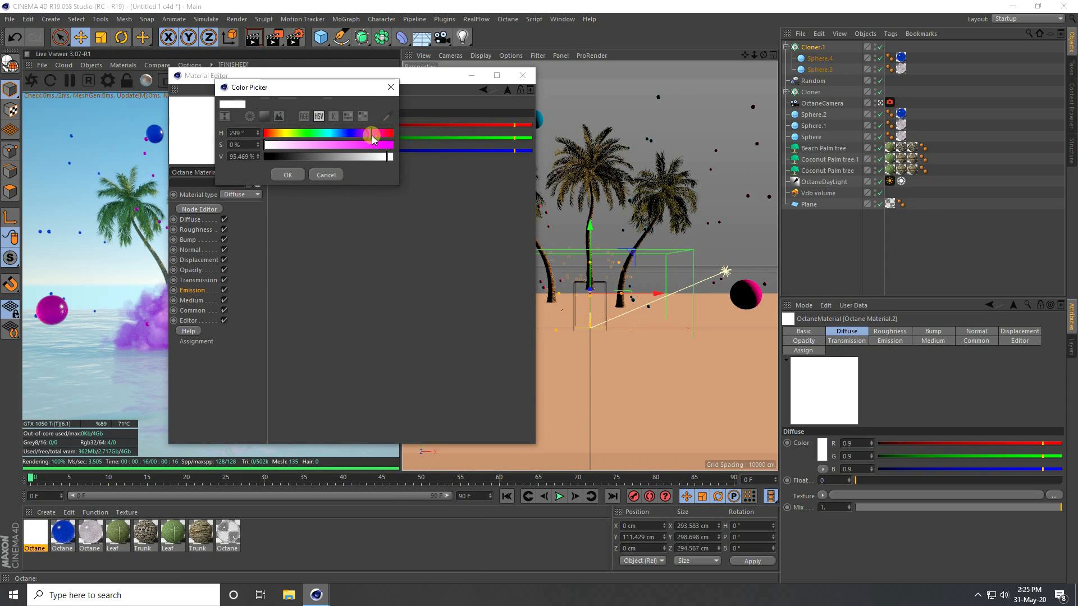
drag(373, 145, 463, 158)
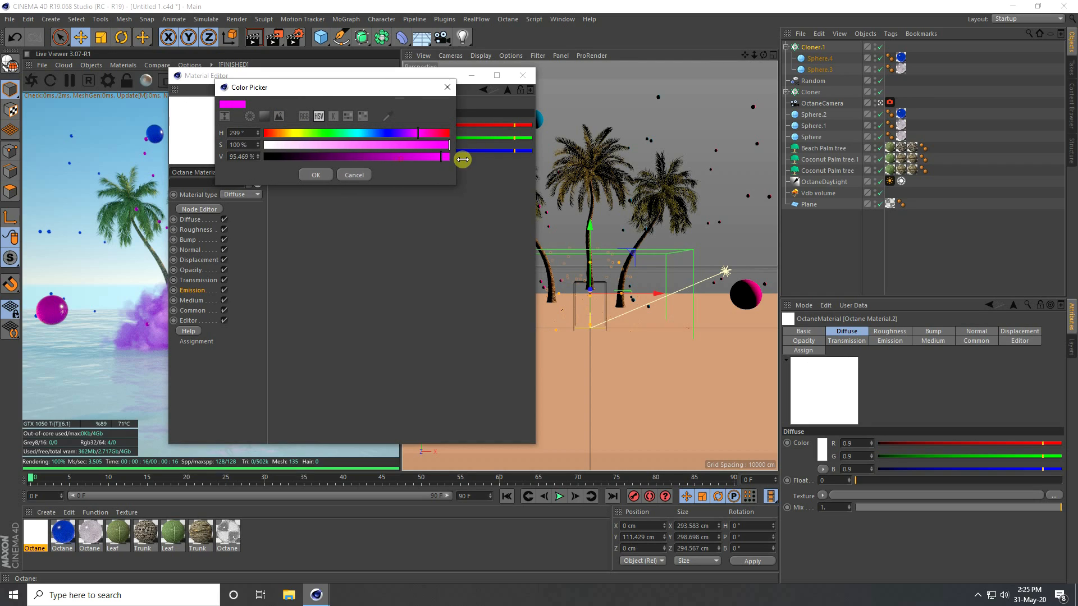
click(319, 174)
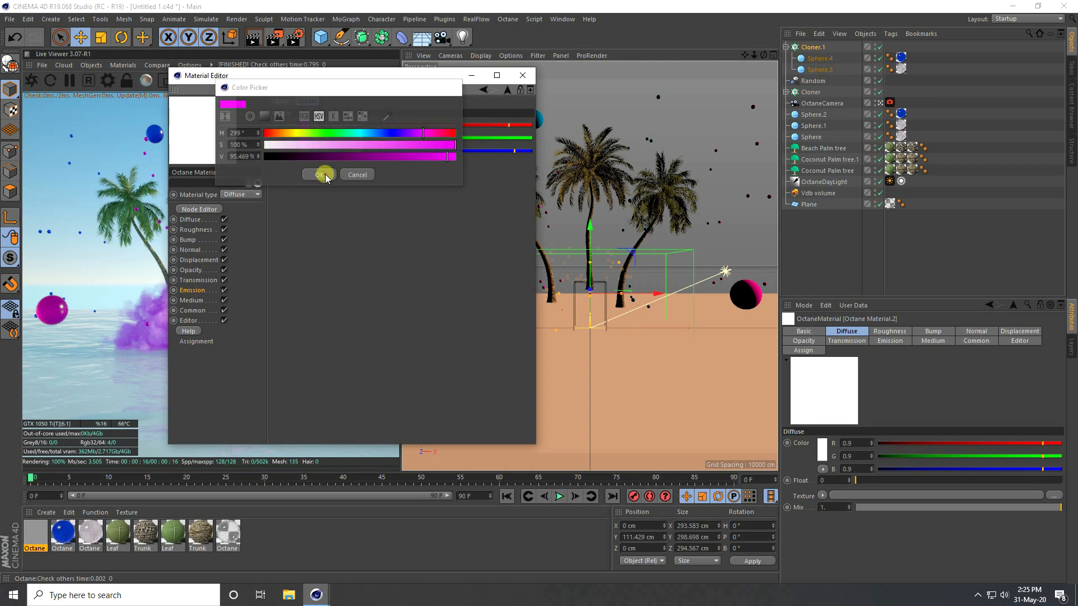
Step: Enable surface brightness and double-sided emission, and apply the magenta glowing material to Sphere.3 in Cloner.1
click(477, 94)
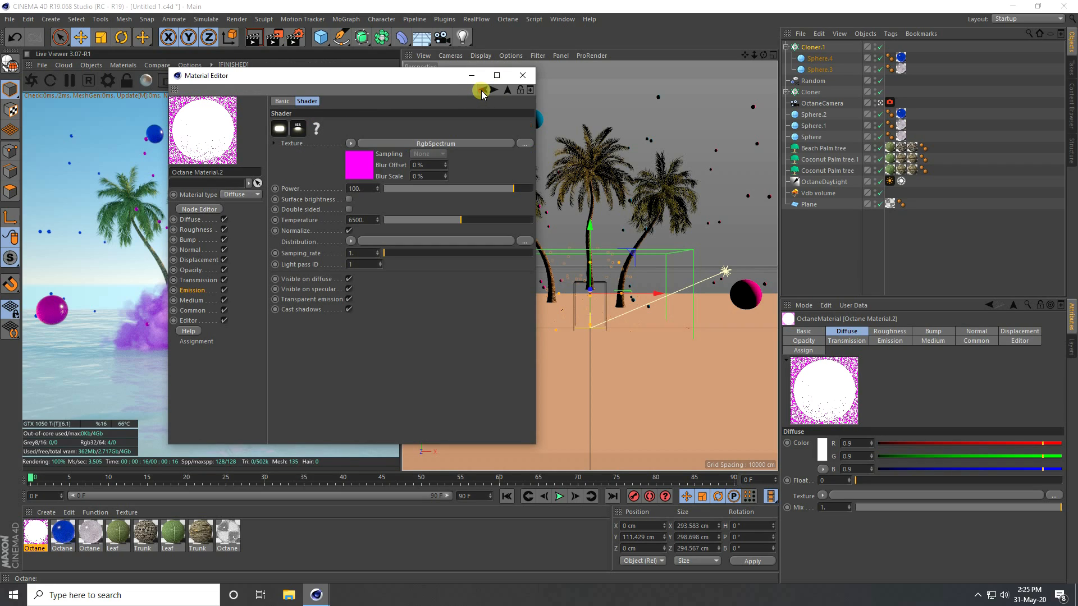
click(349, 209)
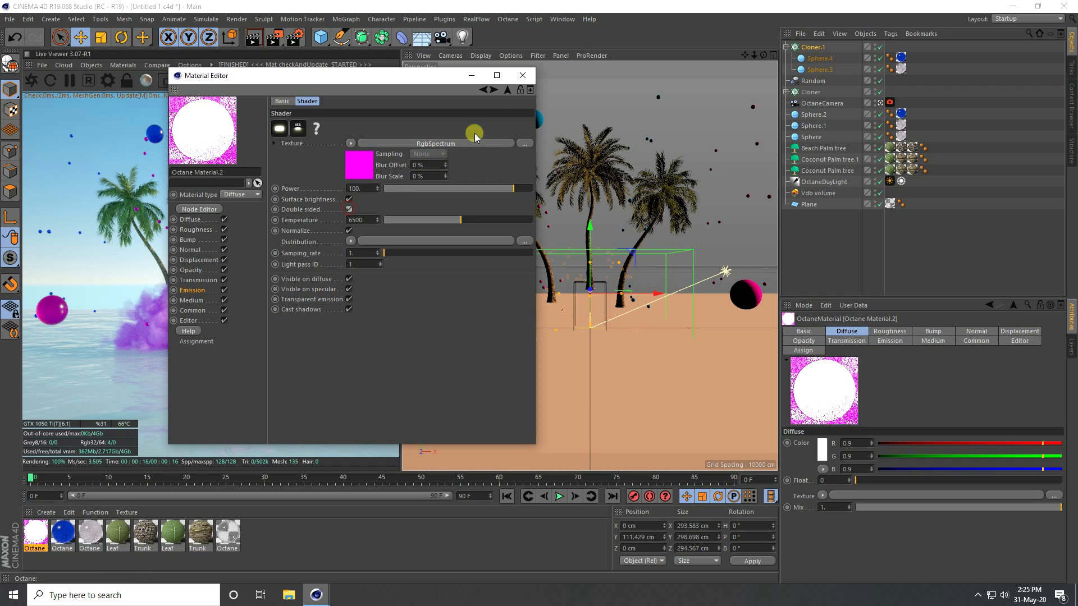
click(523, 74)
drag(122, 473, 899, 69)
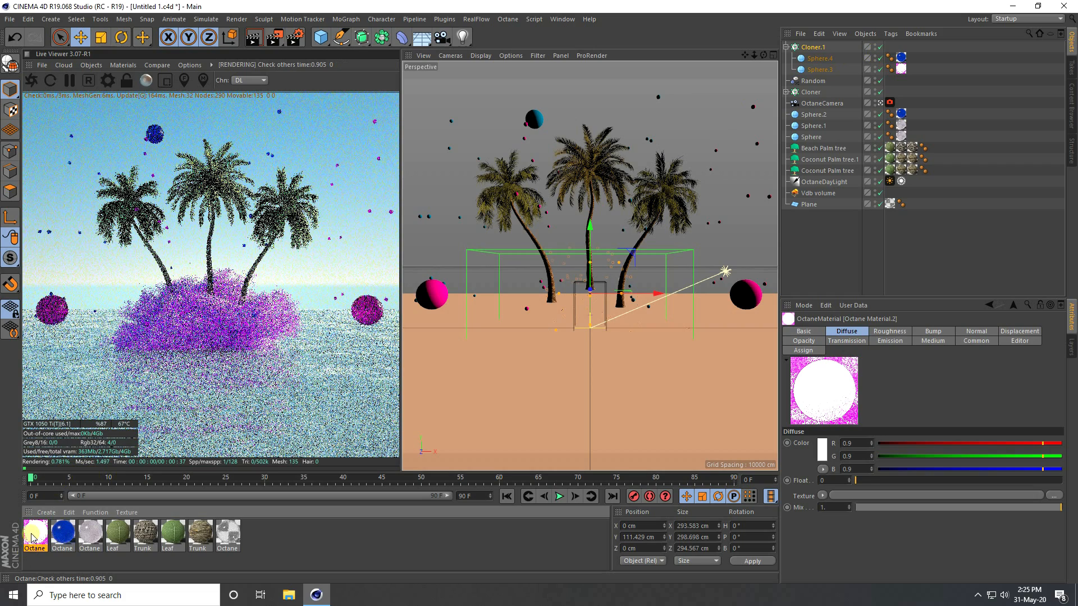
Step: Apply the magenta glowing material to Sphere.4 in Cloner.1 and move Cloner.1 along Z to about -57 cm
drag(34, 532, 901, 58)
middle_click(601, 283)
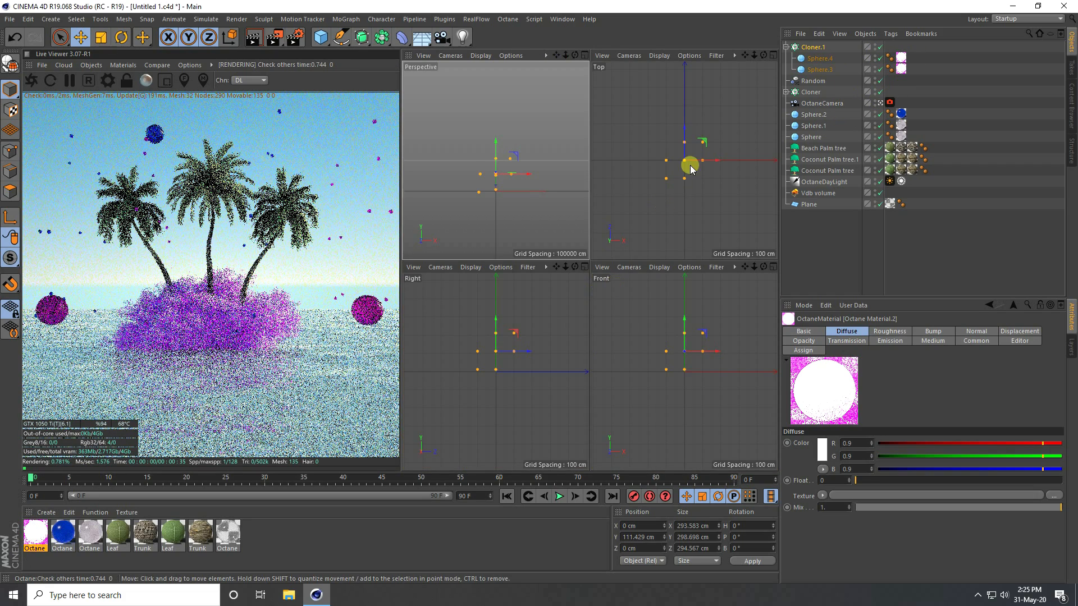
middle_click(679, 190)
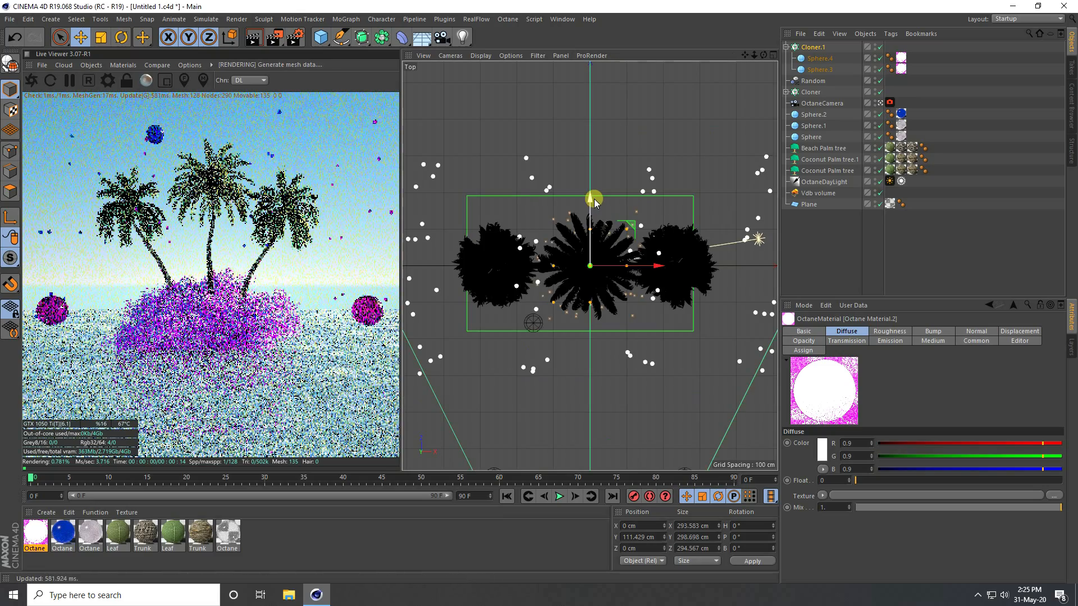
drag(594, 202, 593, 224)
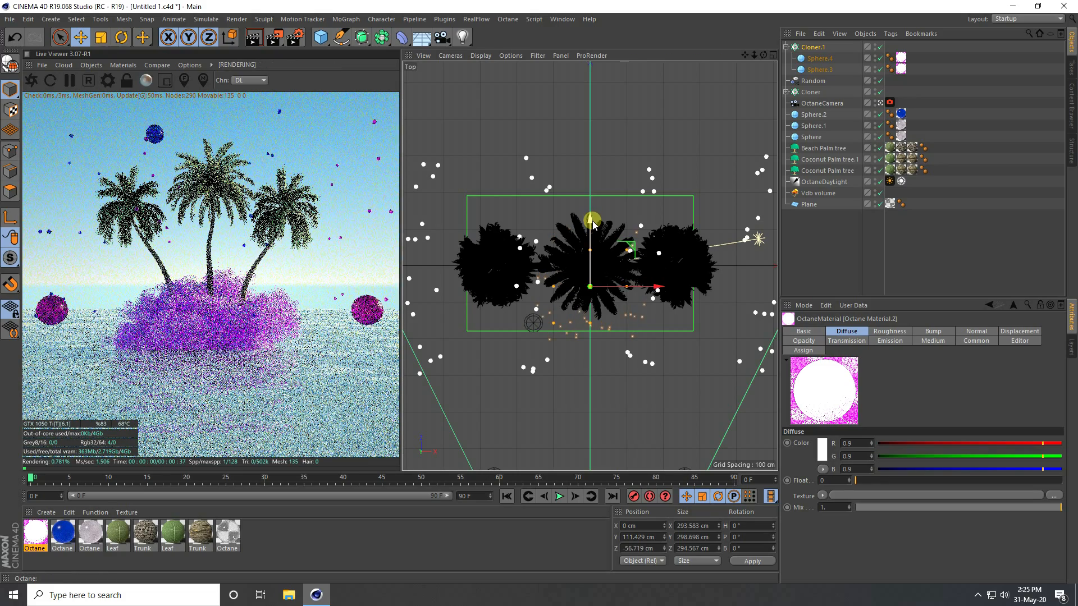
middle_click(592, 221)
middle_click(566, 218)
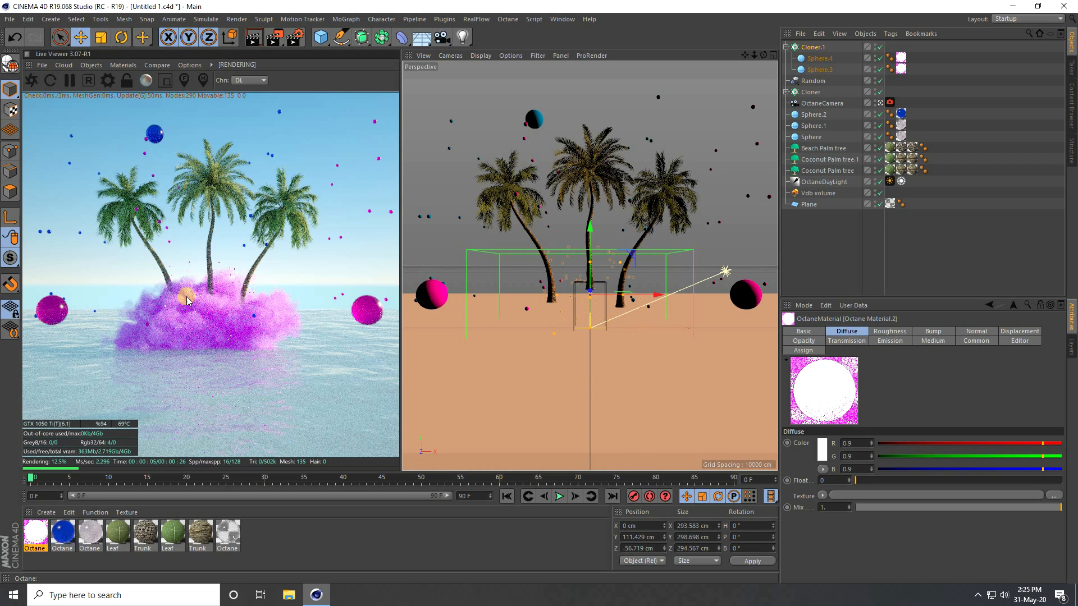
Step: Set the Octane Directlighting kernel to 2000 max samples, specular depth 6, glossy depth 3 and diffuse depth 3
click(108, 85)
double_click(88, 61)
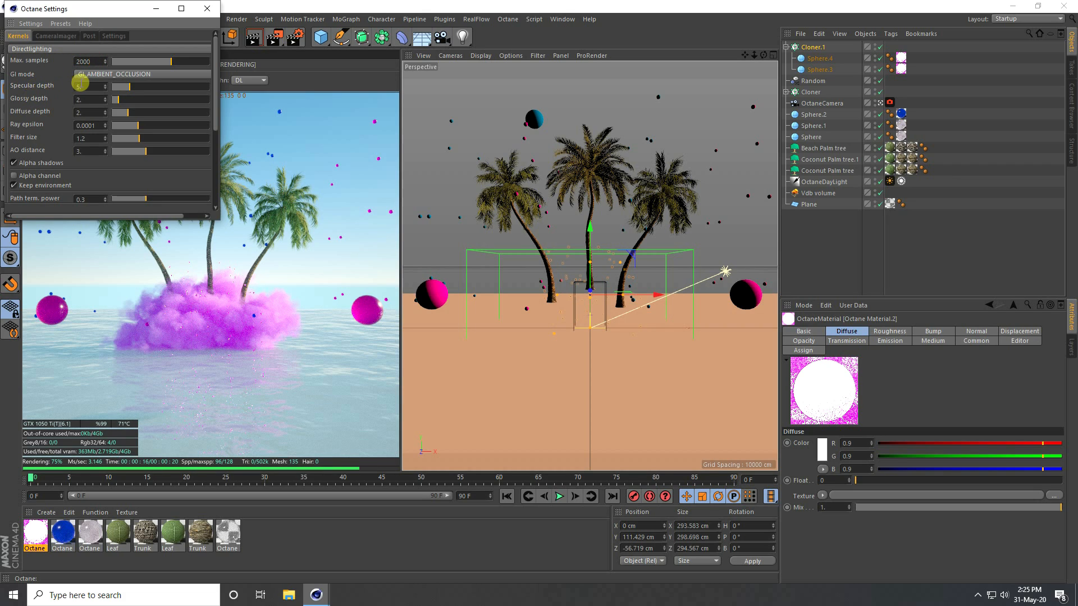
click(105, 85)
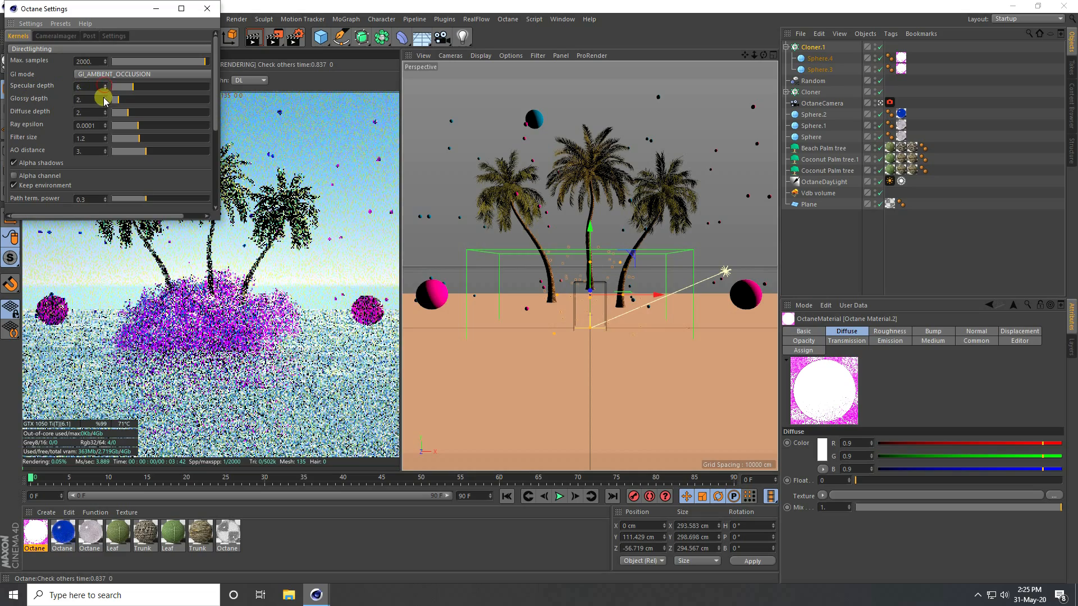
click(105, 98)
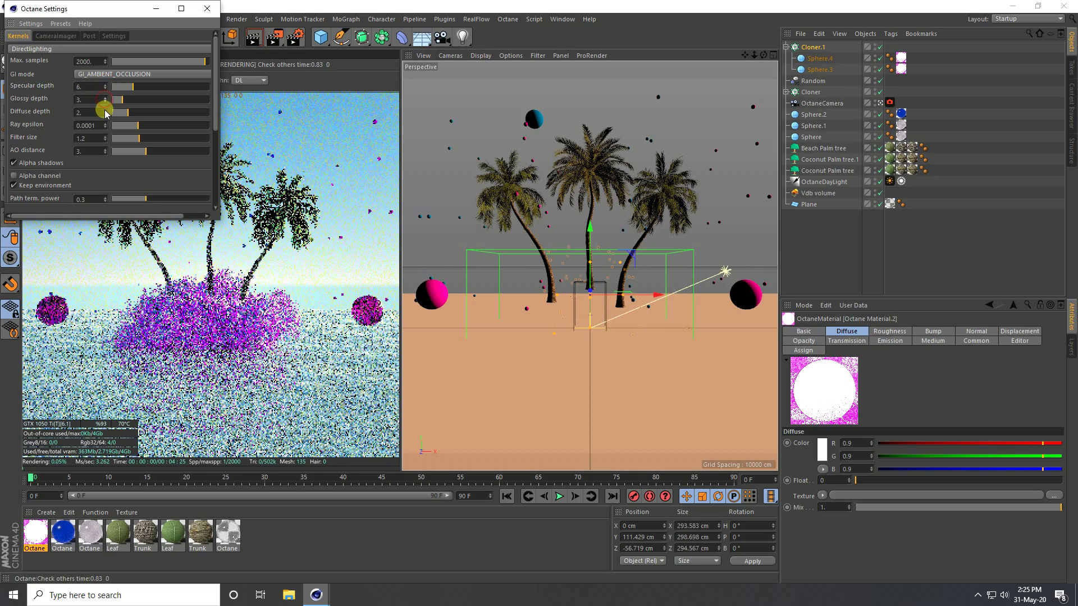
click(105, 110)
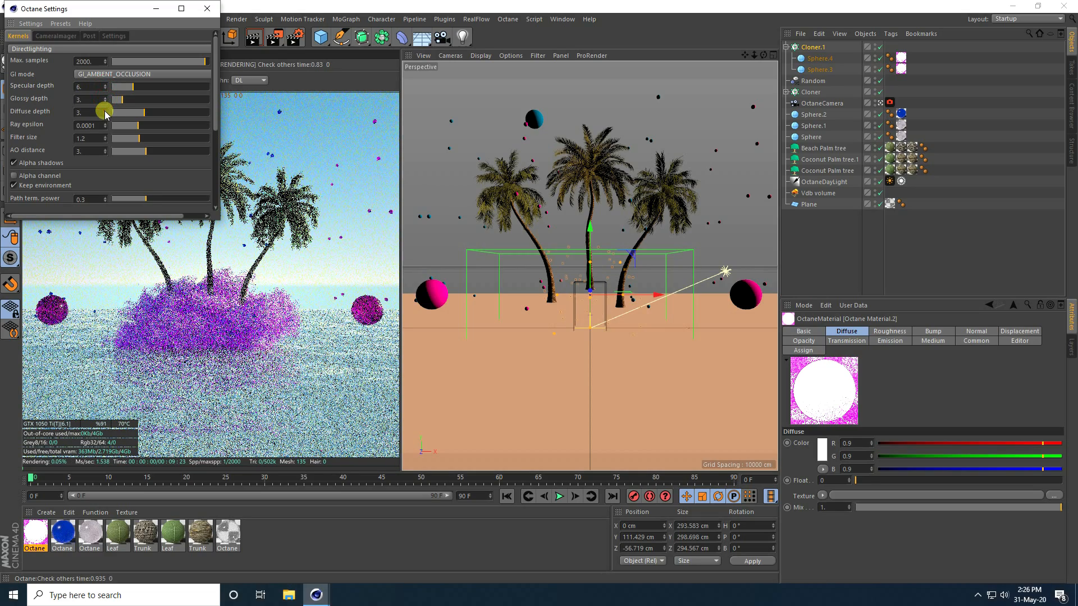
click(208, 8)
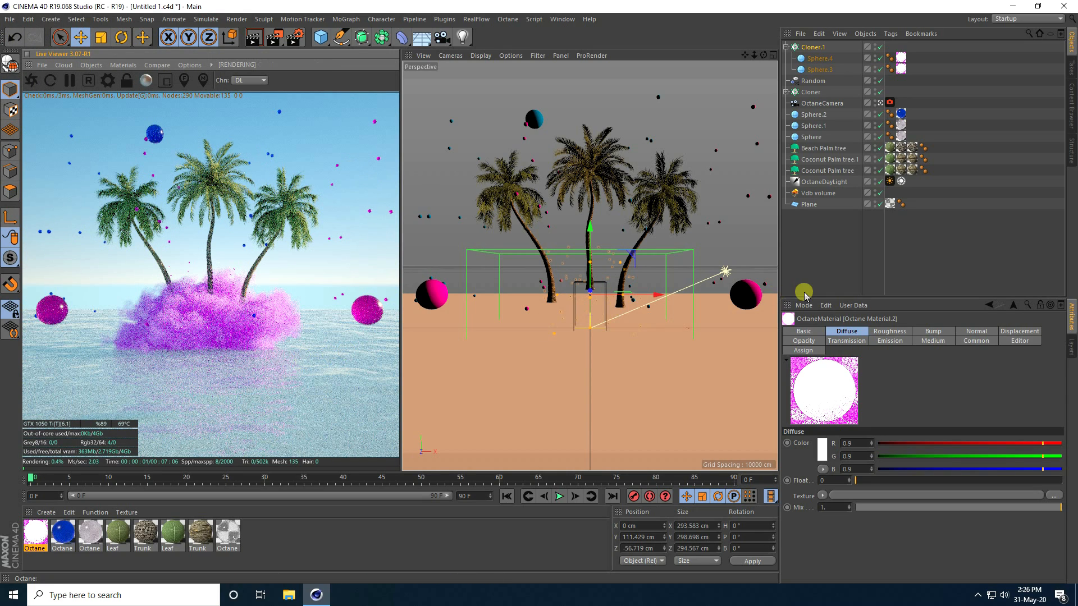
Step: Enable post processing on the OctaneCamera's camera tag with a bloom power of 10, and save the scene
click(890, 103)
click(848, 374)
double_click(865, 385)
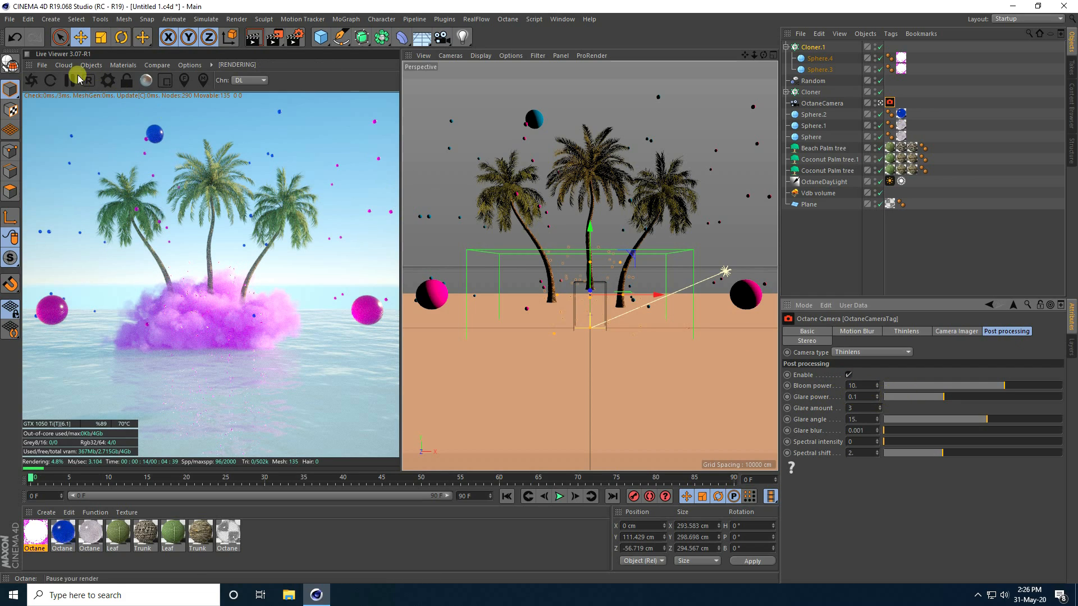
click(10, 19)
click(97, 164)
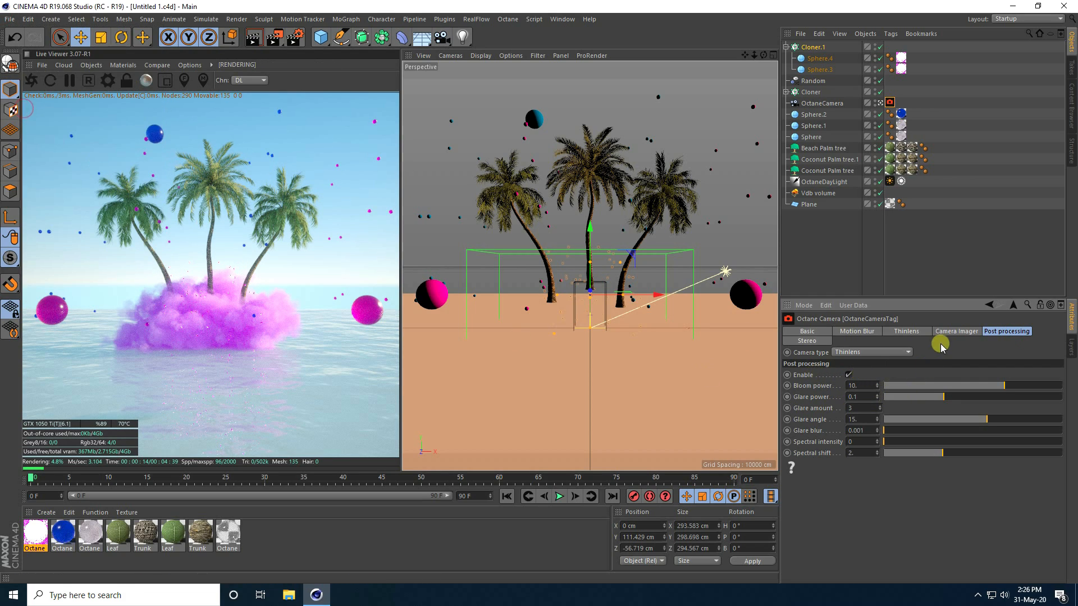
Step: Enable the Camera Imager on the Octane camera tag and set both exposure and gamma to 0.9
click(949, 332)
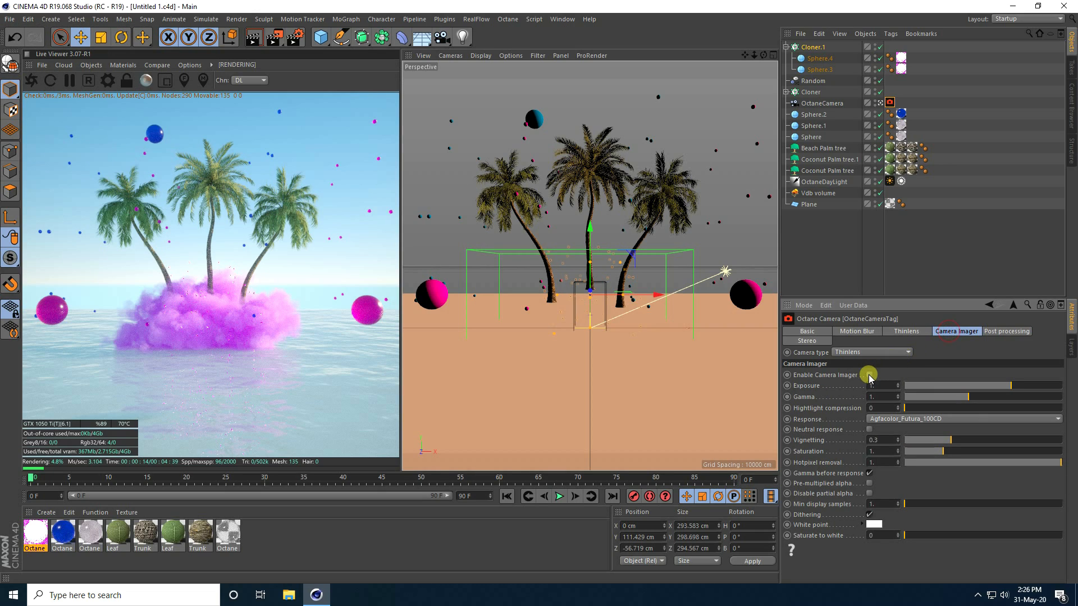
click(874, 385)
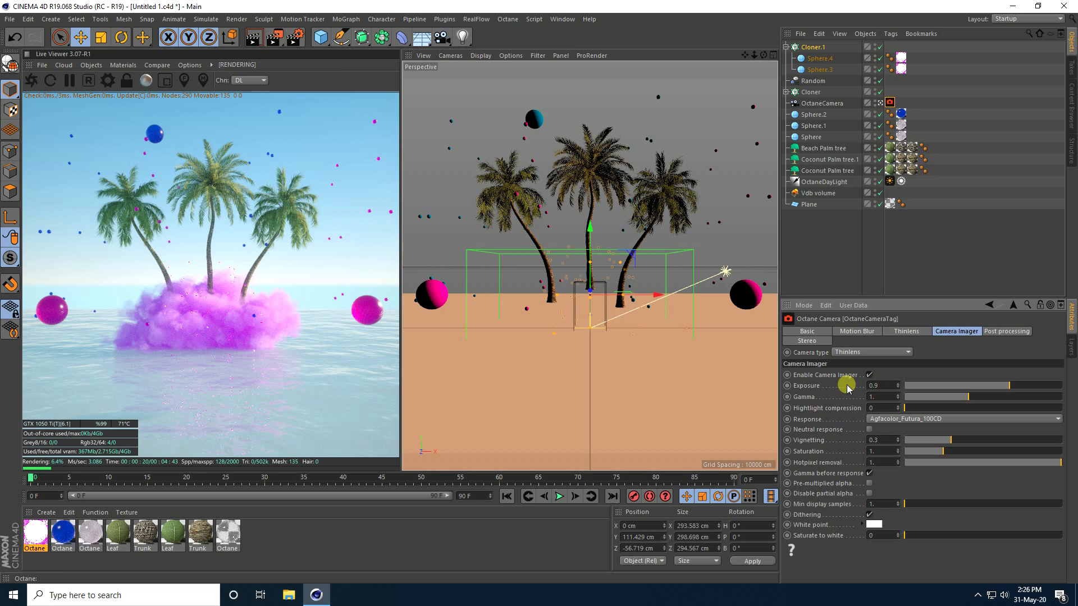
click(873, 397)
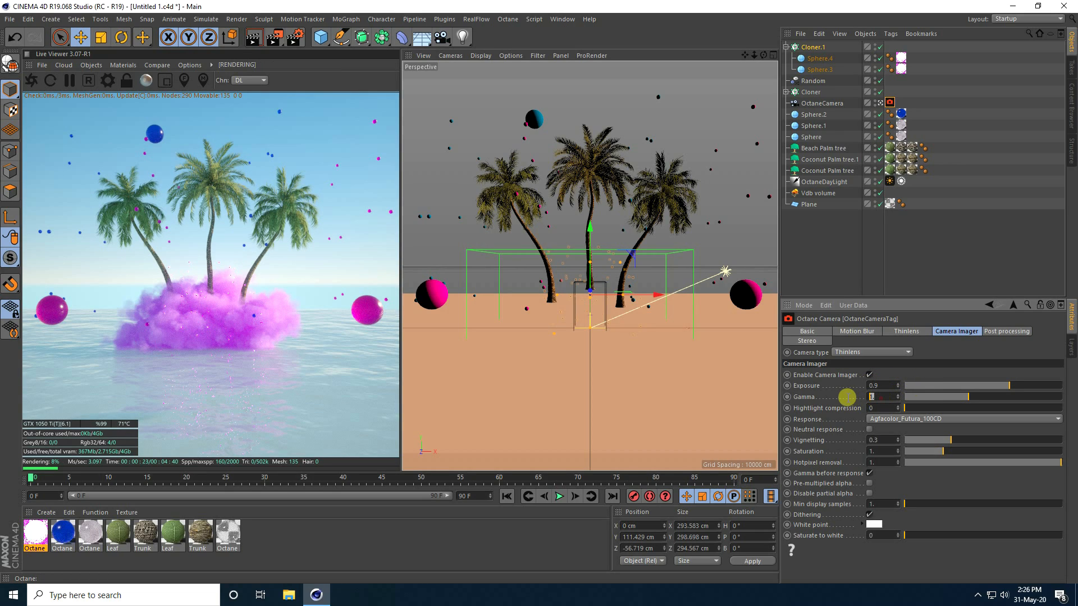
text(0.9)
key(Return)
Step: Turn on neutral response in the Camera Imager and set saturate to white to 0.1
click(875, 438)
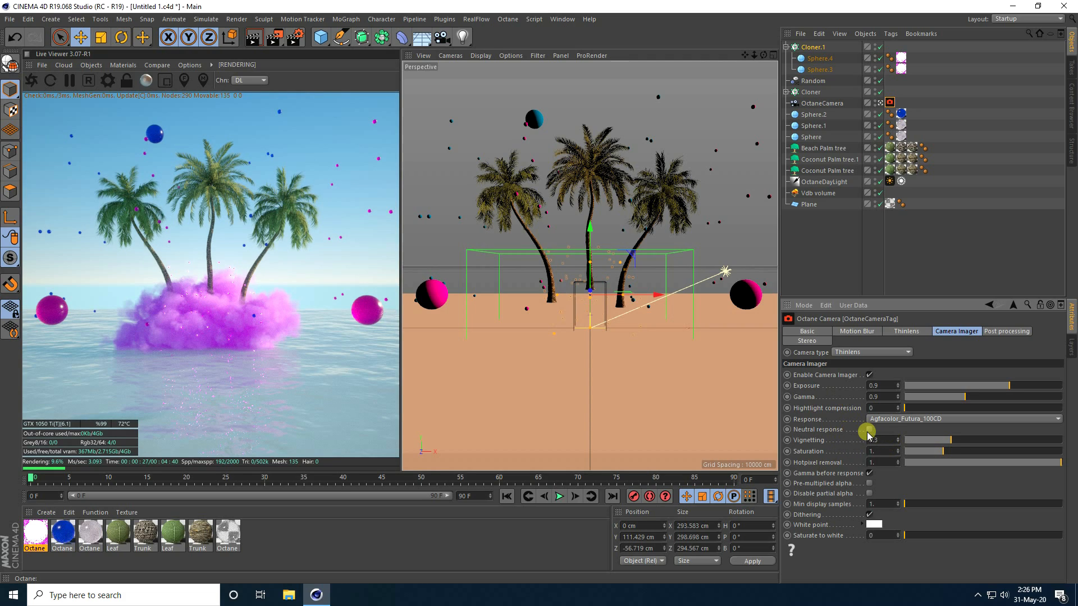
click(868, 430)
click(878, 536)
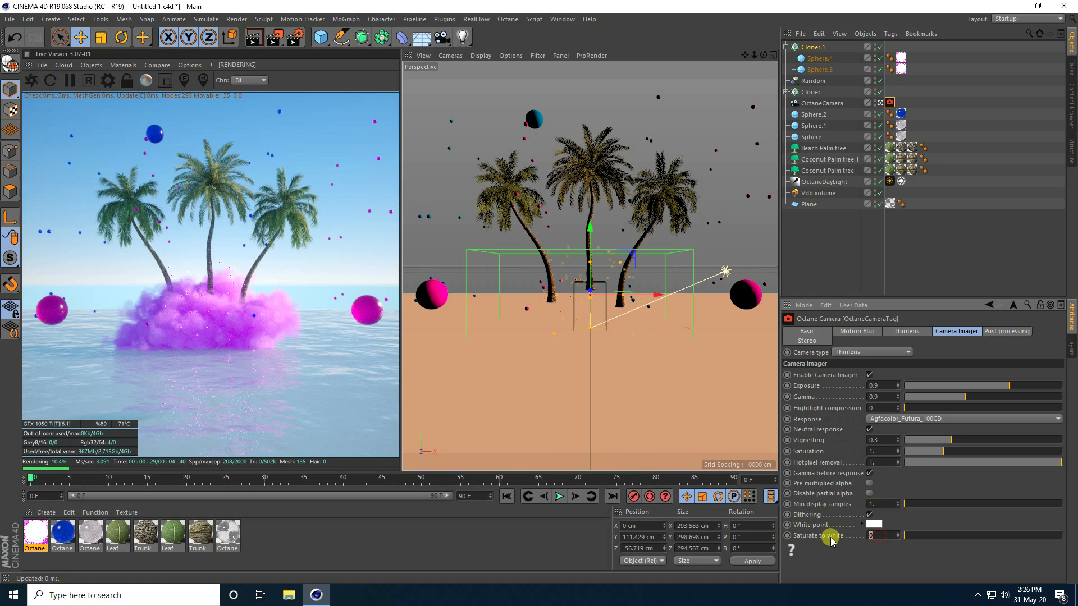
key(Return)
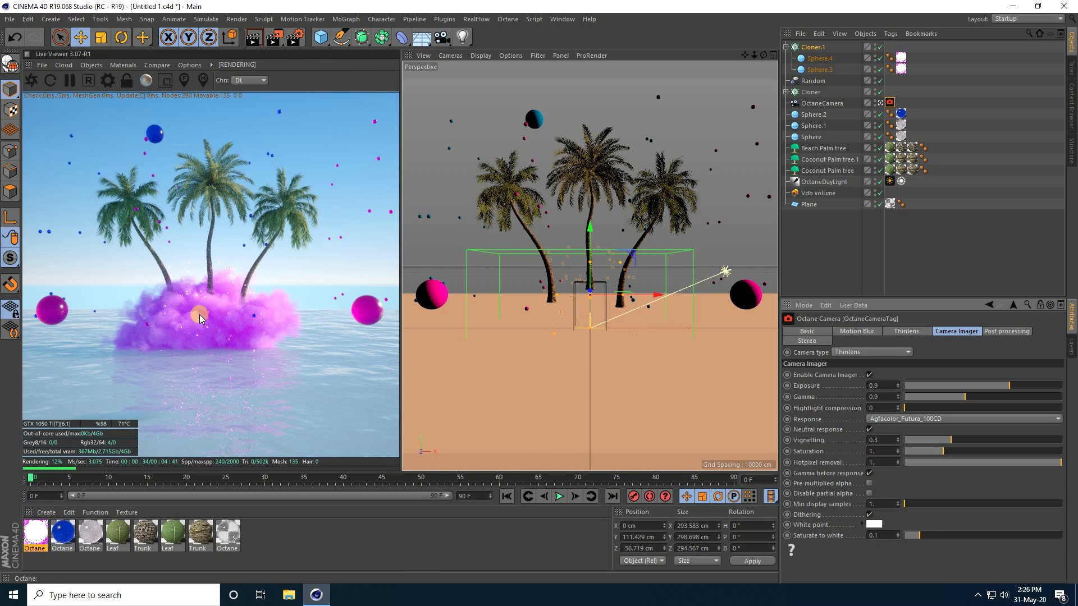
Step: Resize Cloner.1's grid to 450 cm by 157 cm by 178 cm
click(812, 47)
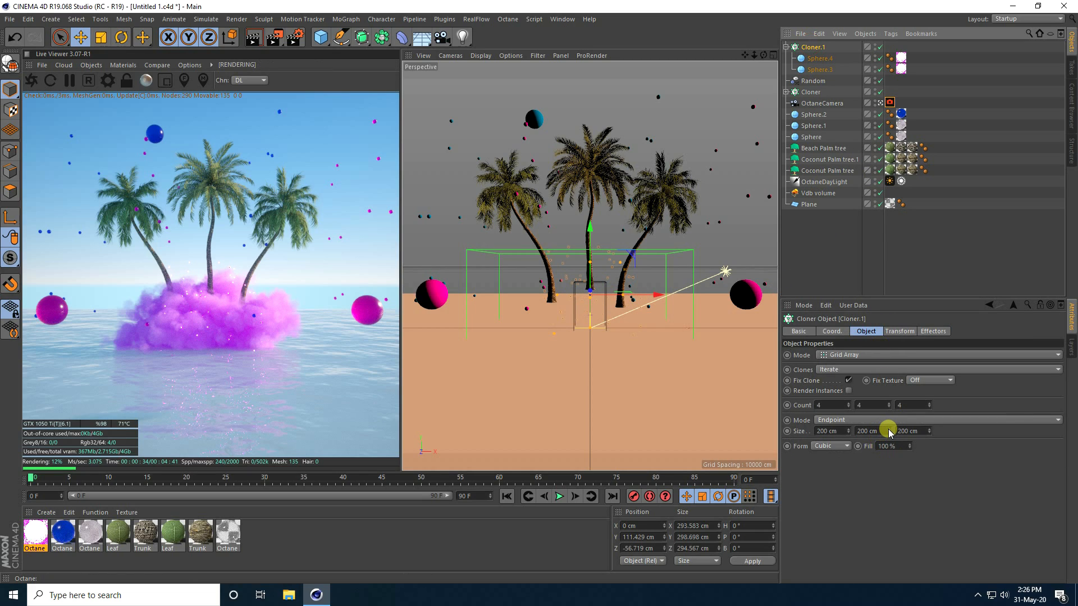
drag(849, 431, 827, 441)
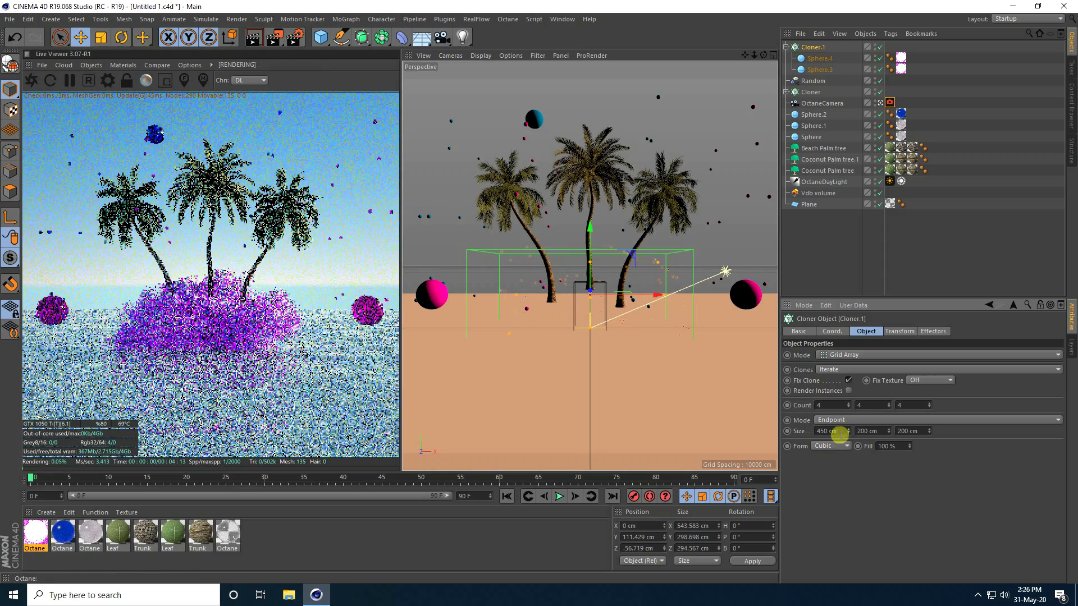
drag(889, 433, 929, 430)
Step: Move Cloner.1 along Z to about -18 cm in the top view and save the scene
middle_click(645, 284)
middle_click(632, 199)
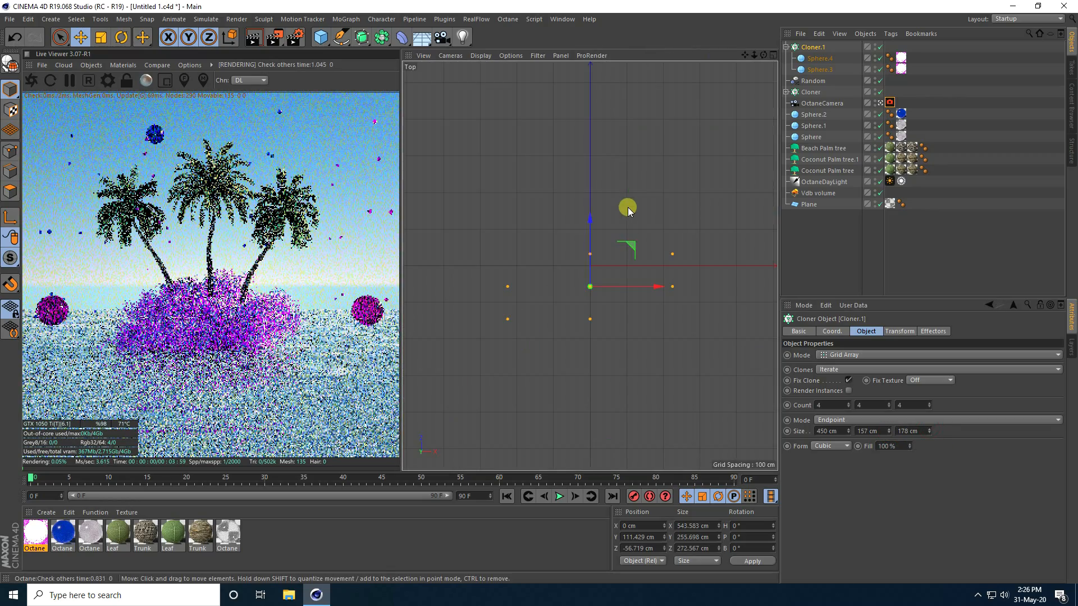
drag(591, 221, 587, 200)
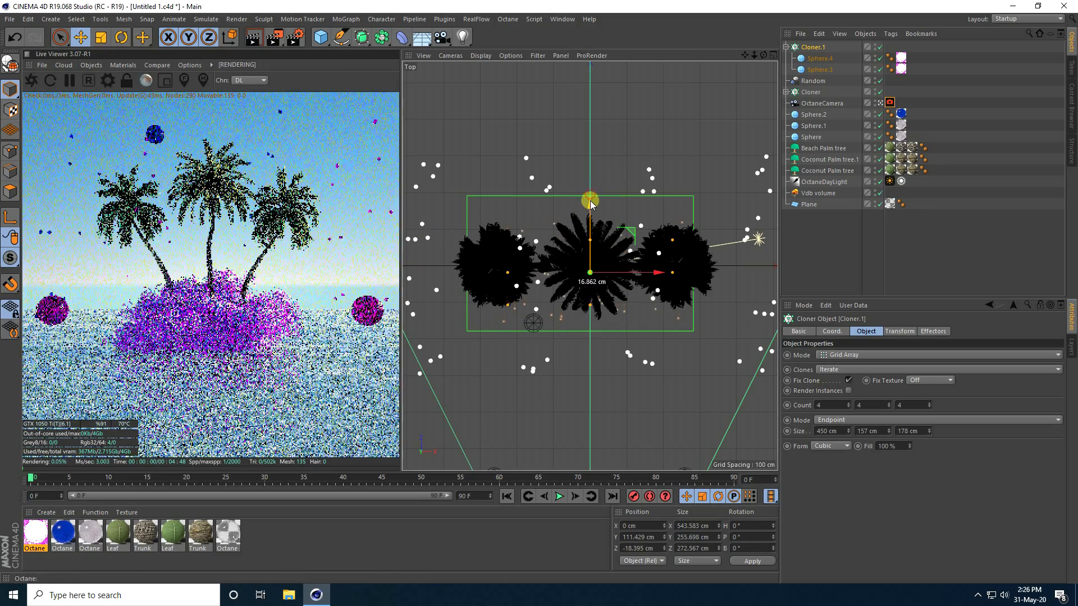
middle_click(477, 200)
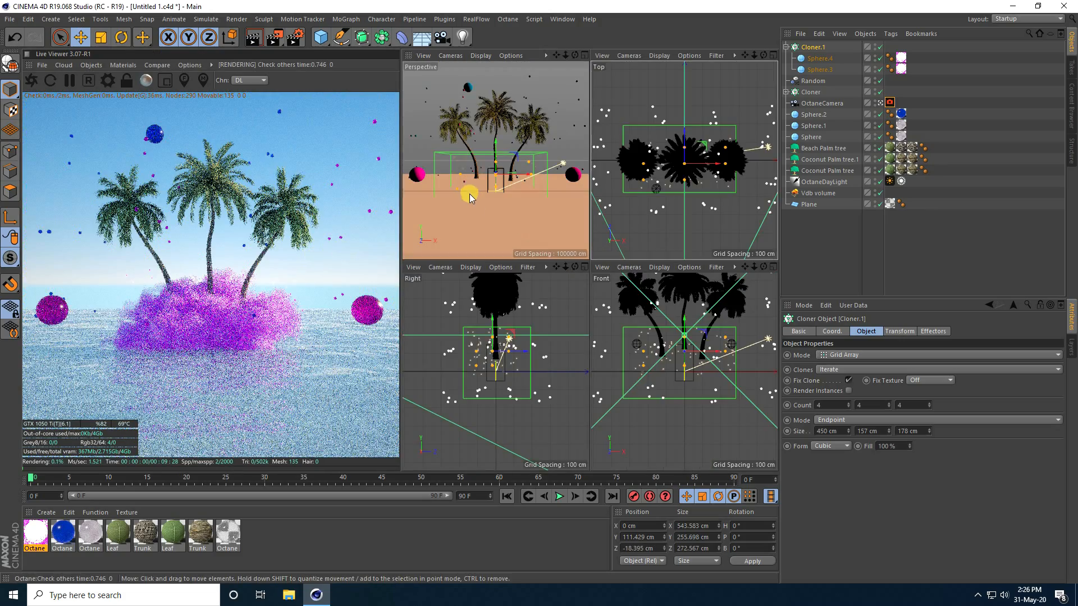
middle_click(471, 208)
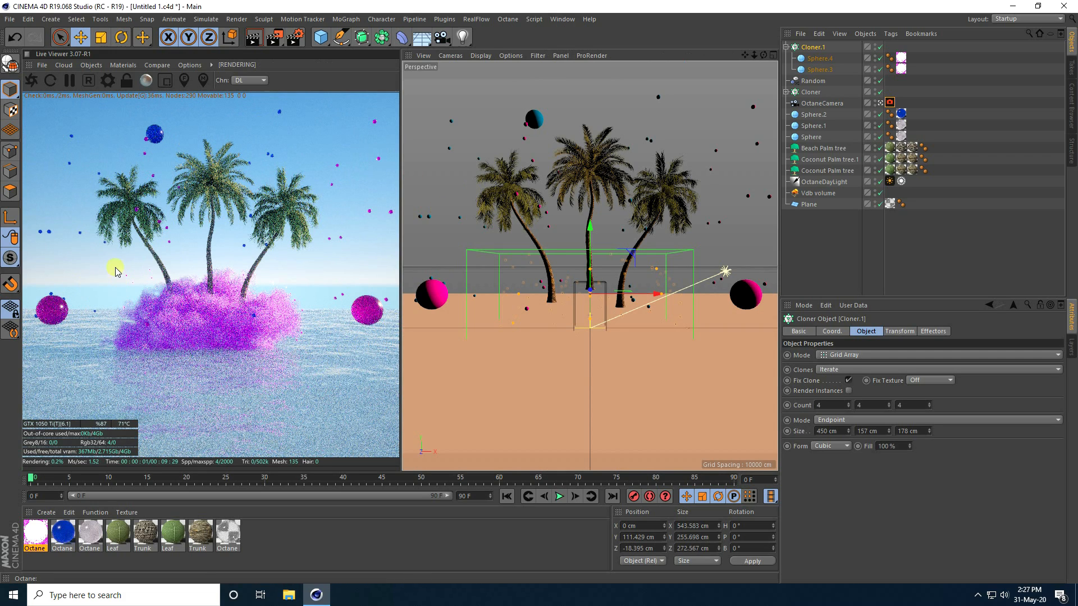
click(9, 19)
click(21, 109)
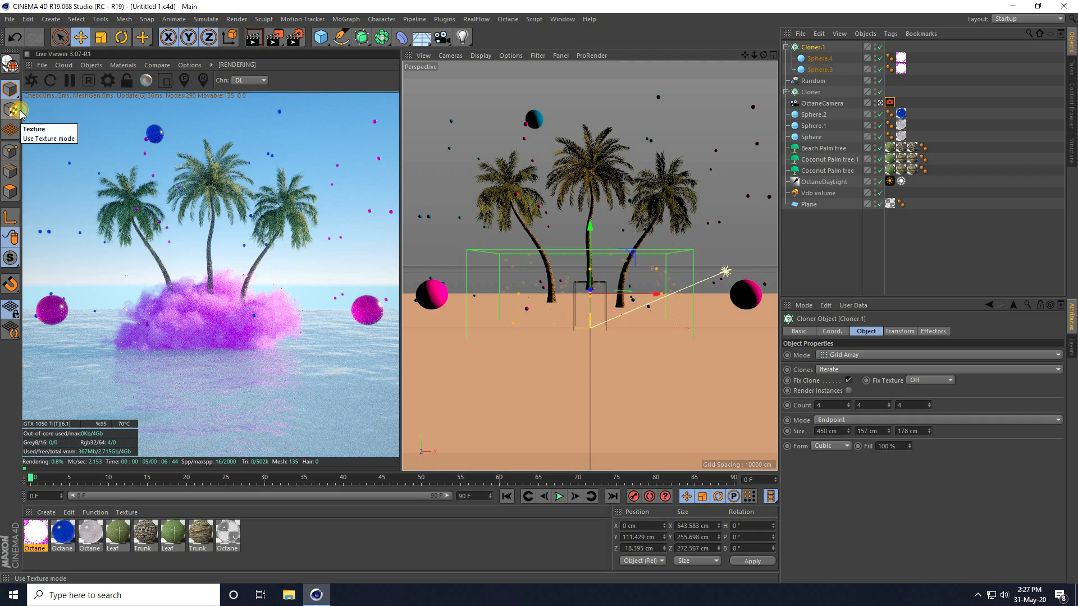